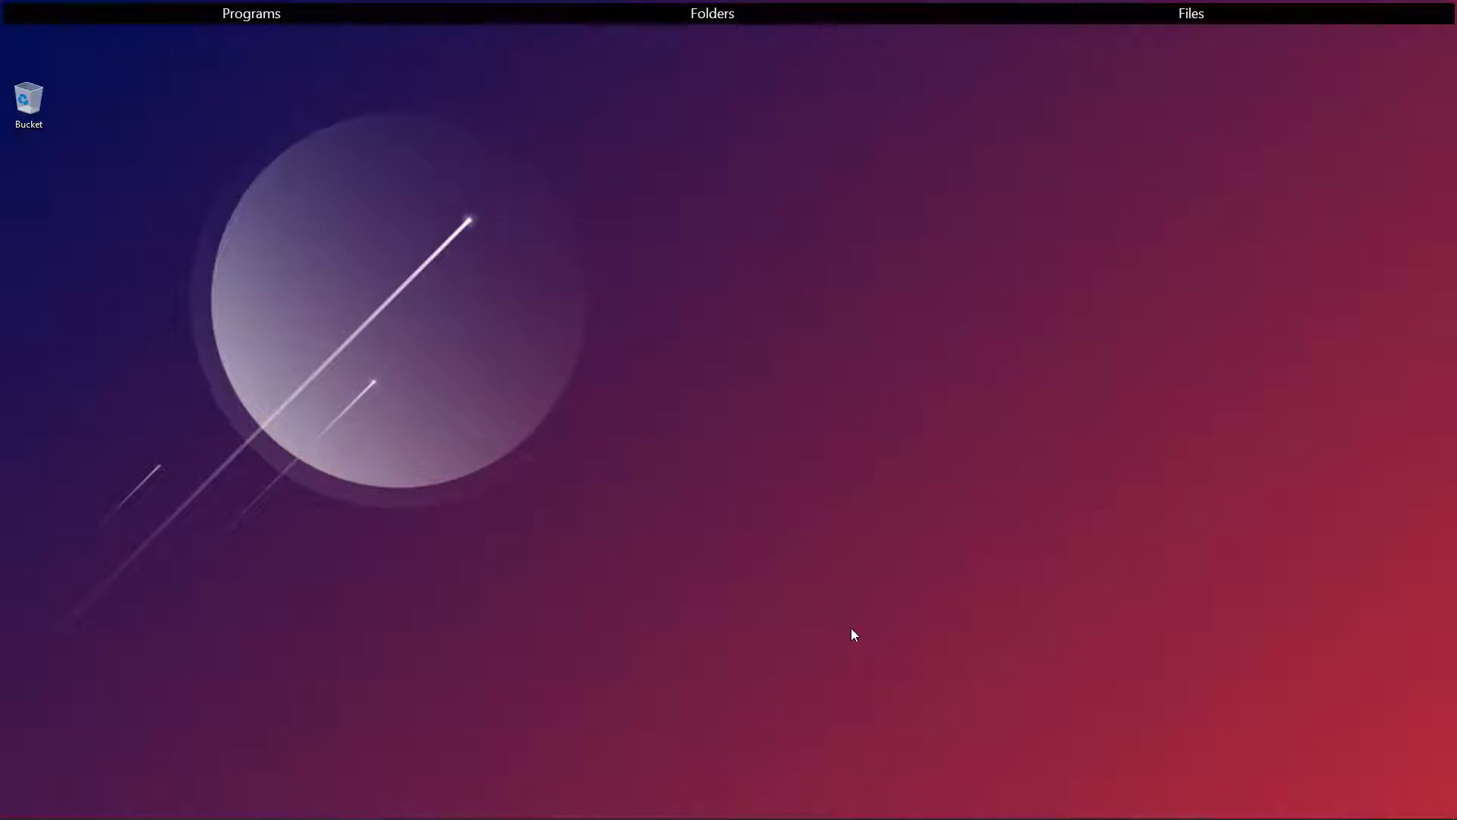
- Bring the OBS window to the front and place it near the middle of the desktop
{"action": "mouse_move", "coordinate": [775, 818]}
{"action": "mouse_move", "coordinate": [442, 810]}
{"action": "mouse_move", "coordinate": [399, 804]}
{"action": "mouse_move", "coordinate": [396, 753]}
{"action": "mouse_move", "coordinate": [879, 818]}
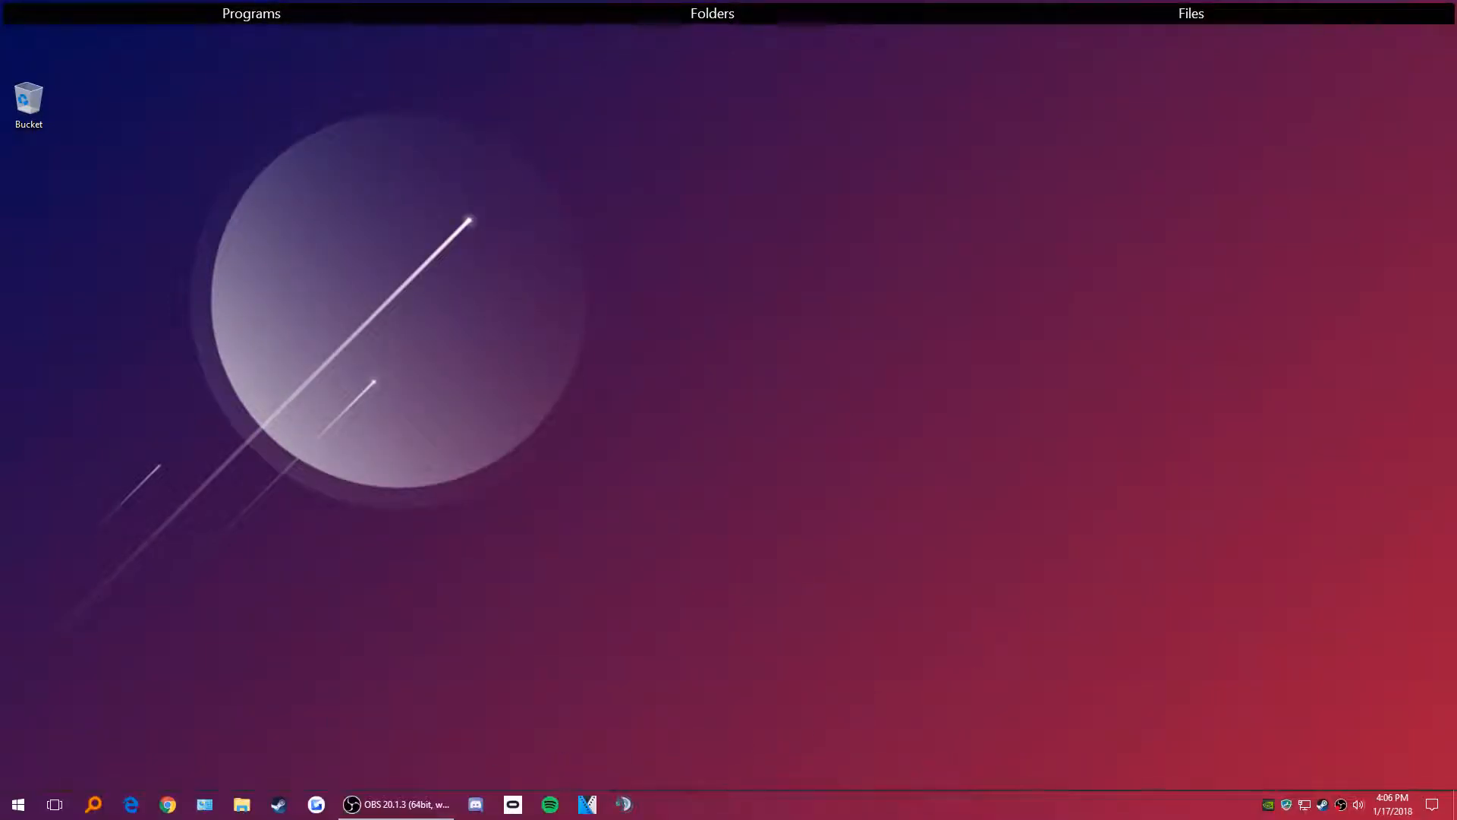
{"action": "left_click", "coordinate": [393, 804]}
{"action": "left_click_drag", "start_coordinate": [735, 141], "coordinate": [775, 133]}
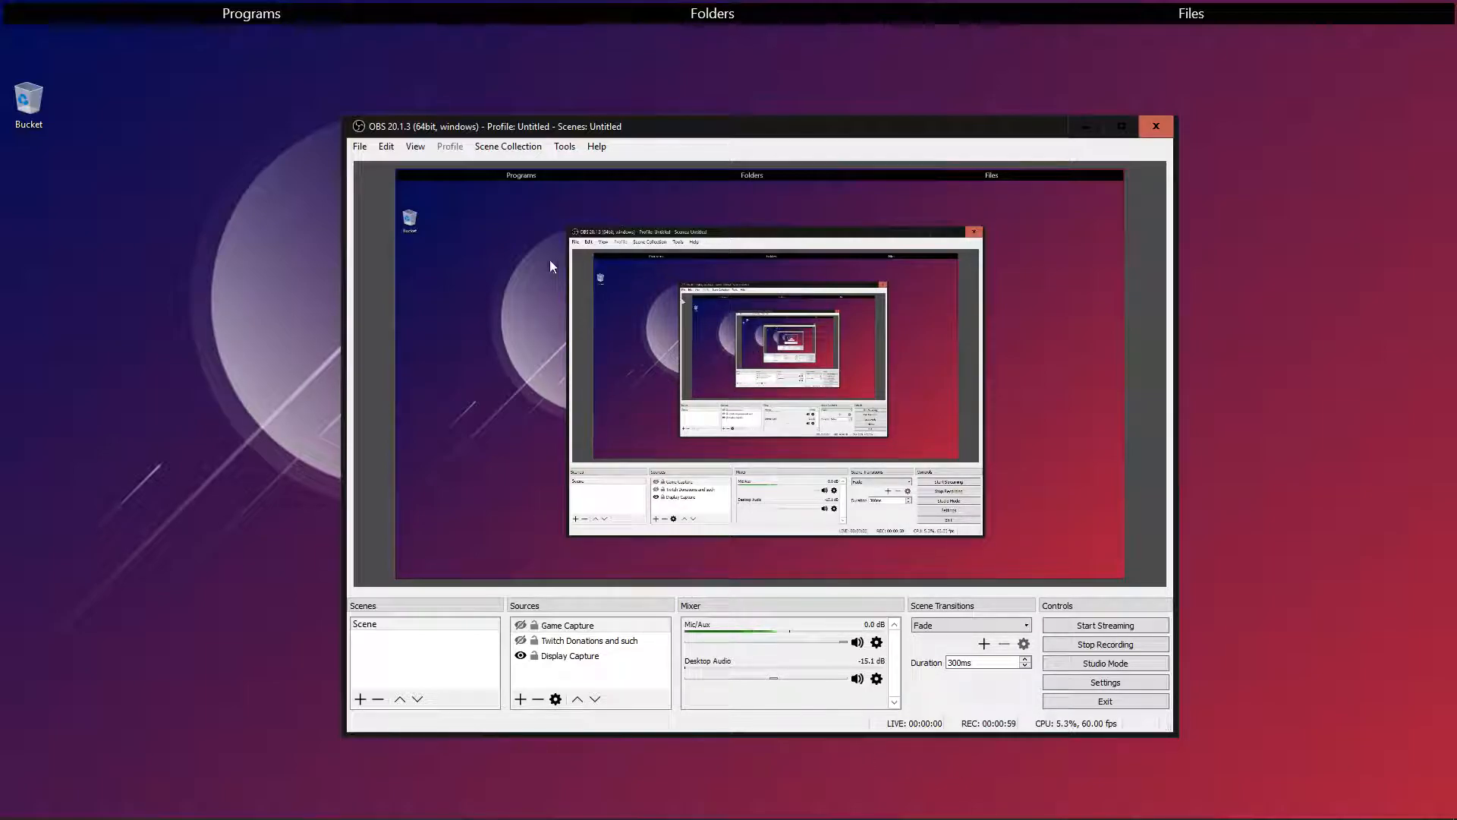
{"action": "left_click_drag", "start_coordinate": [865, 135], "coordinate": [696, 143]}
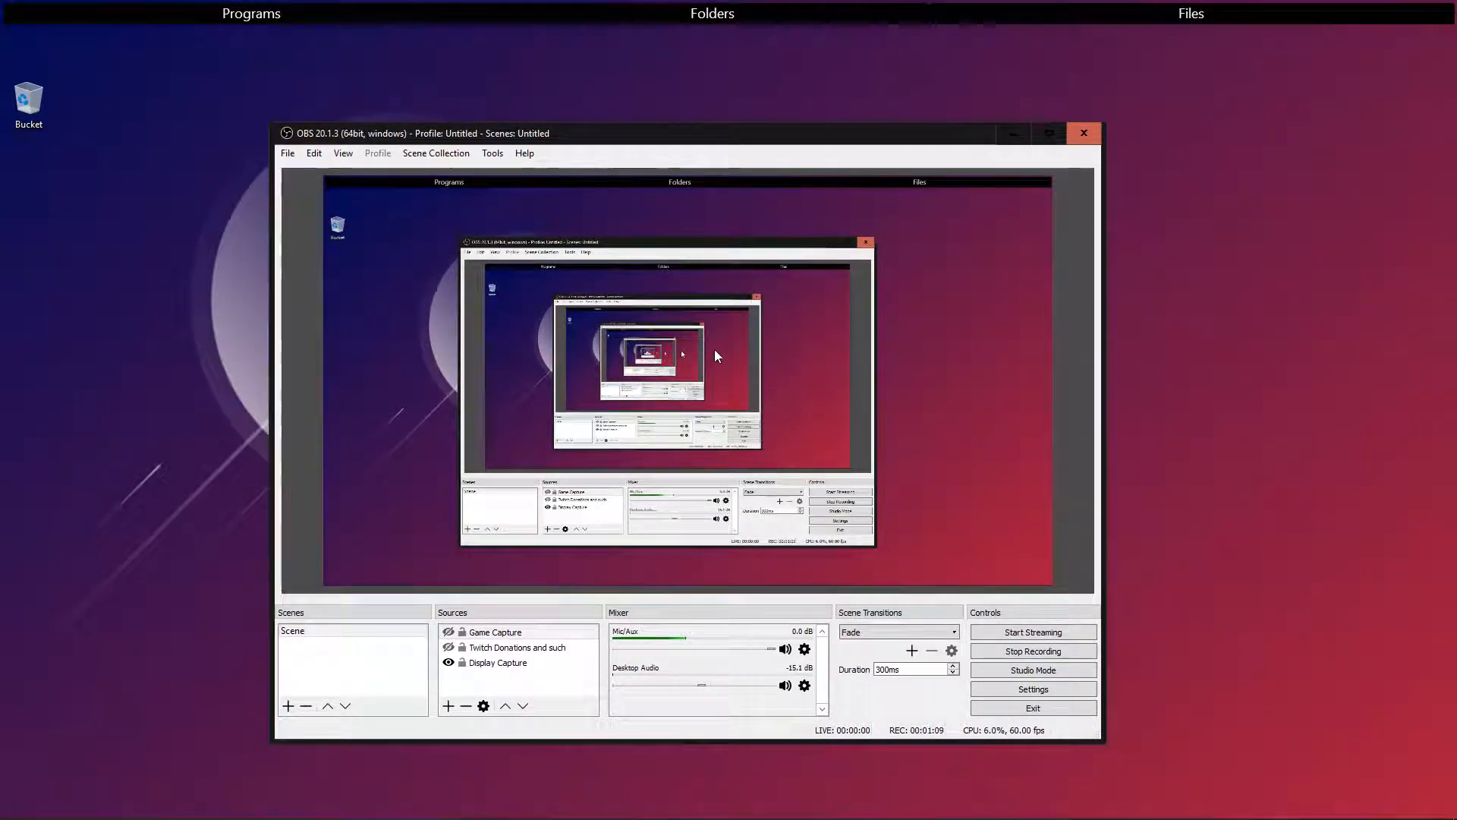
{"action": "left_click_drag", "start_coordinate": [735, 156], "coordinate": [780, 159]}
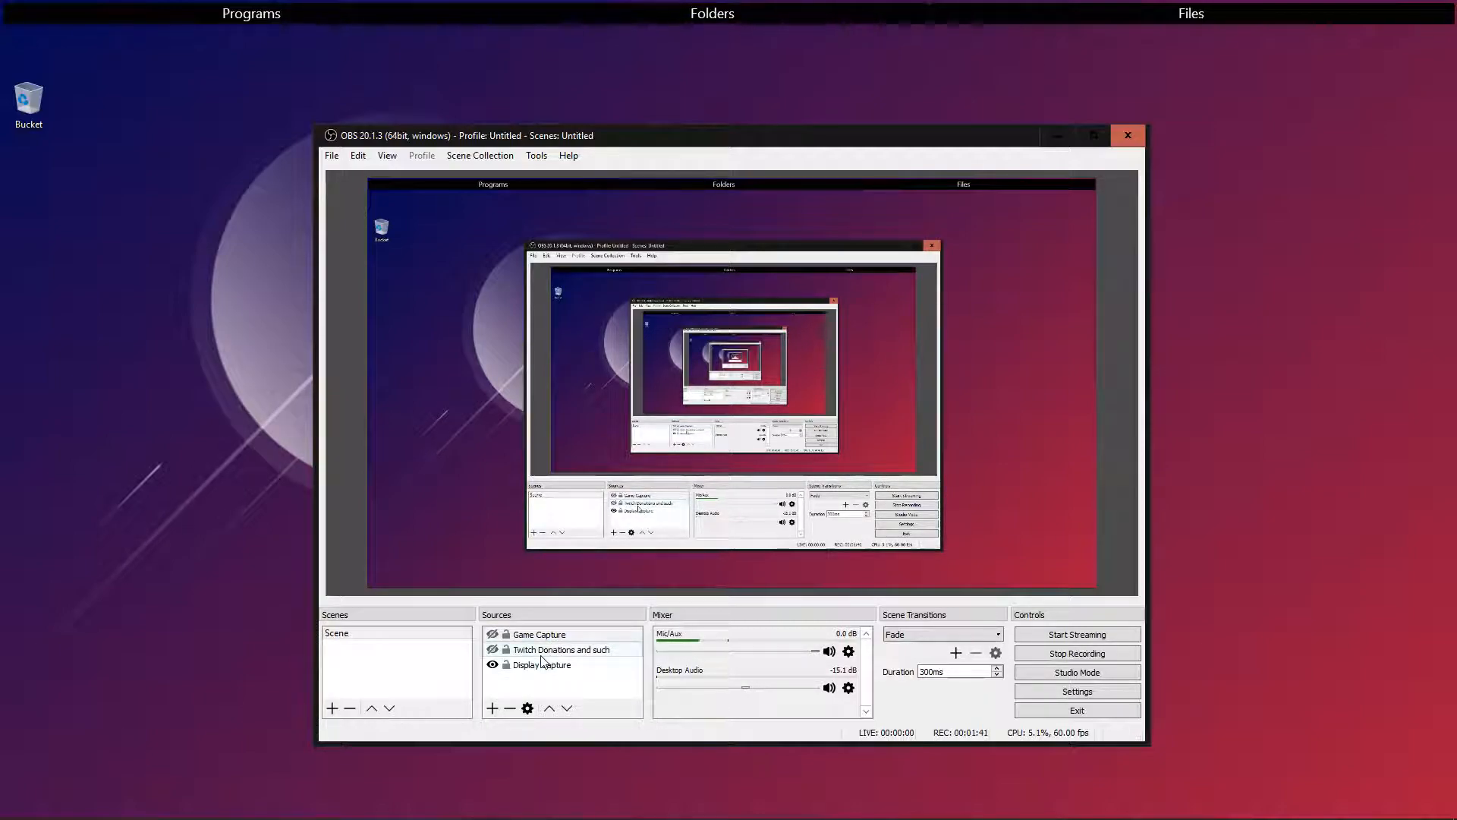
- Hide the Display Capture source and show it again, leaving the Mic/Aux volume at 0.0 dB
{"action": "left_click", "coordinate": [492, 666]}
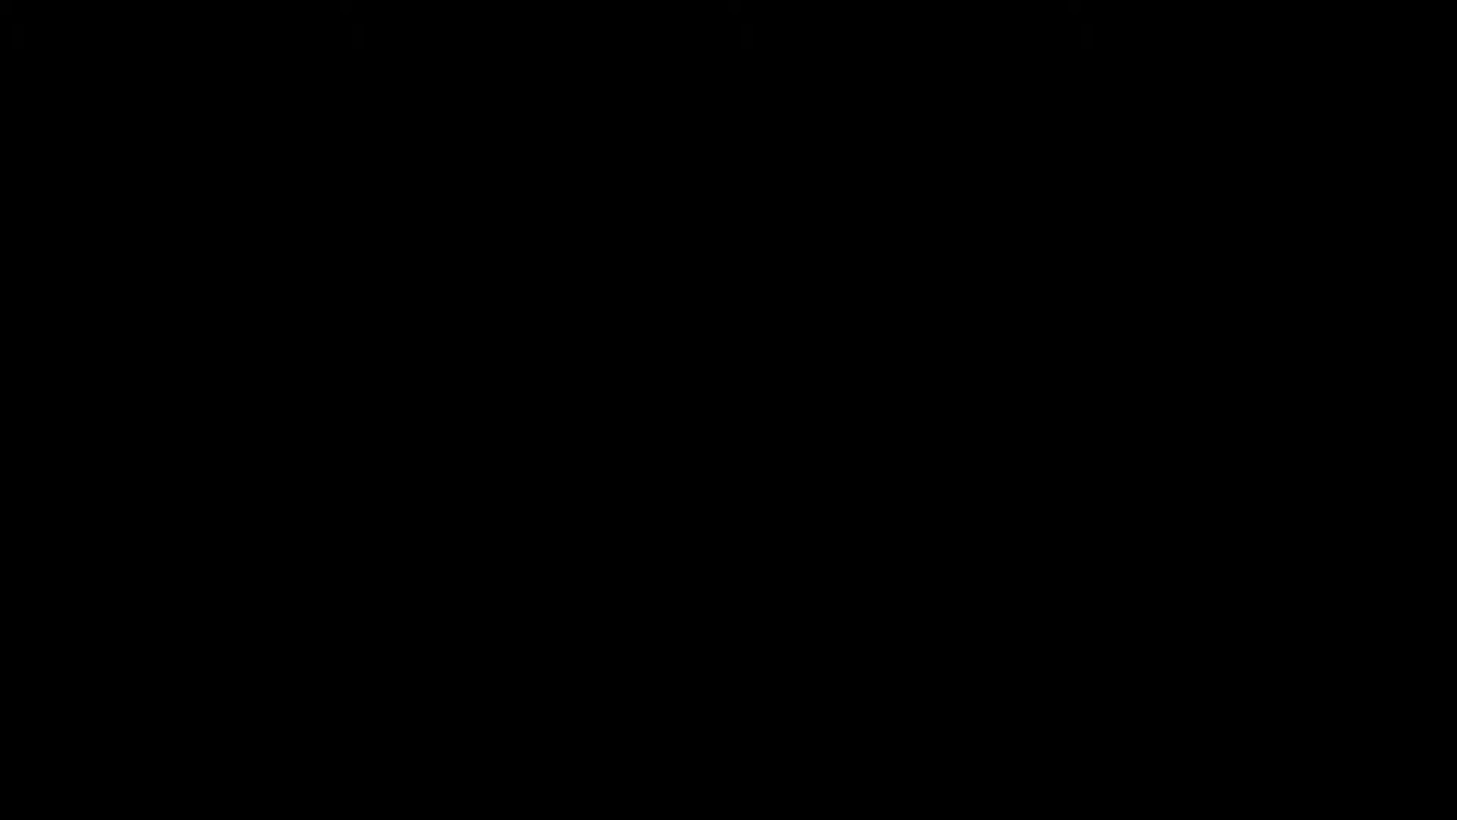
{"action": "left_click", "coordinate": [493, 664]}
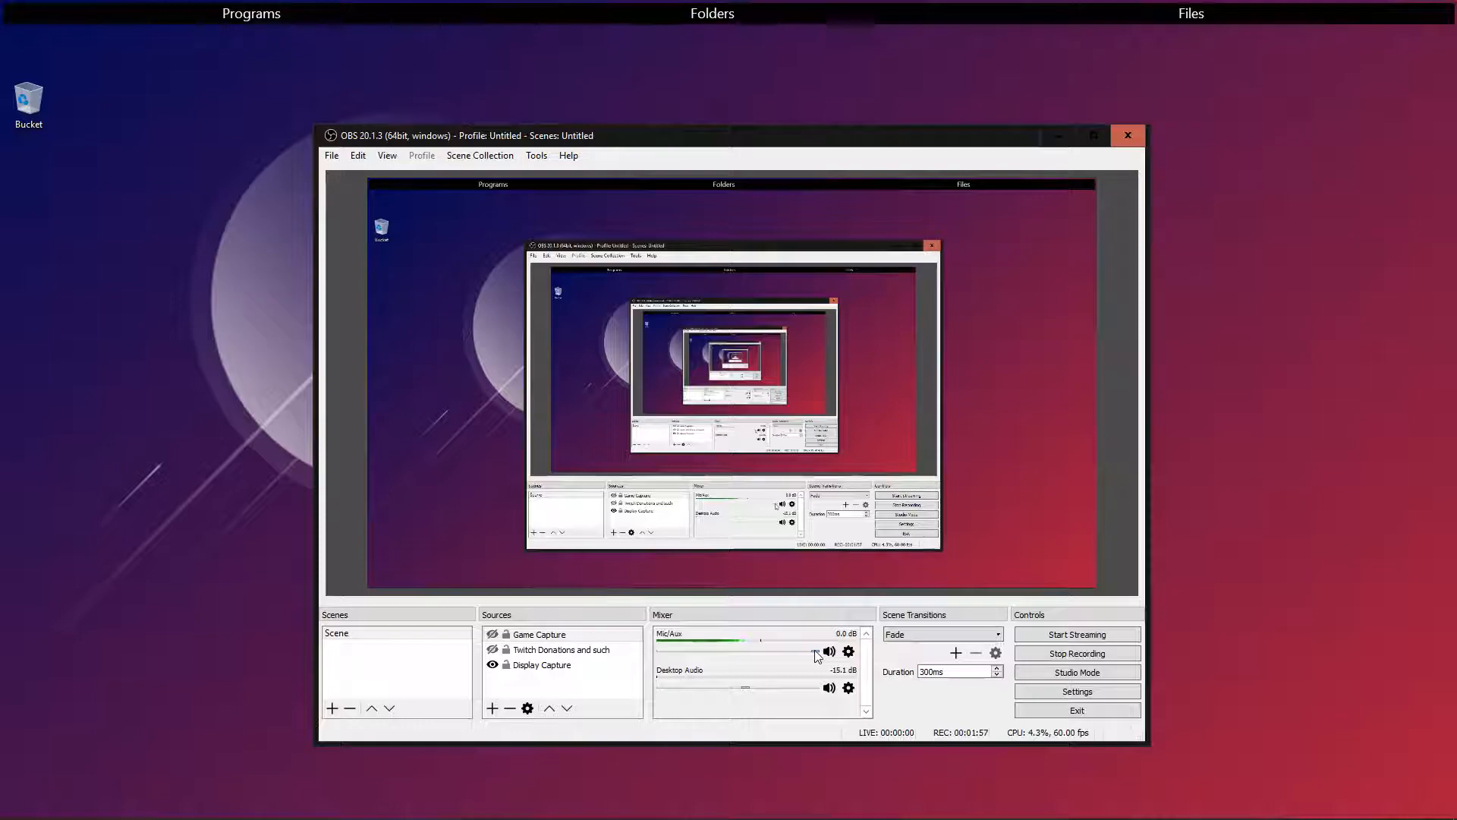
{"action": "mouse_move", "coordinate": [814, 649]}
{"action": "left_mouse_down"}
{"action": "mouse_move", "coordinate": [793, 651]}
{"action": "mouse_move", "coordinate": [818, 651]}
{"action": "left_mouse_up"}
- Open the properties of the Game Capture source
{"action": "left_click", "coordinate": [581, 653]}
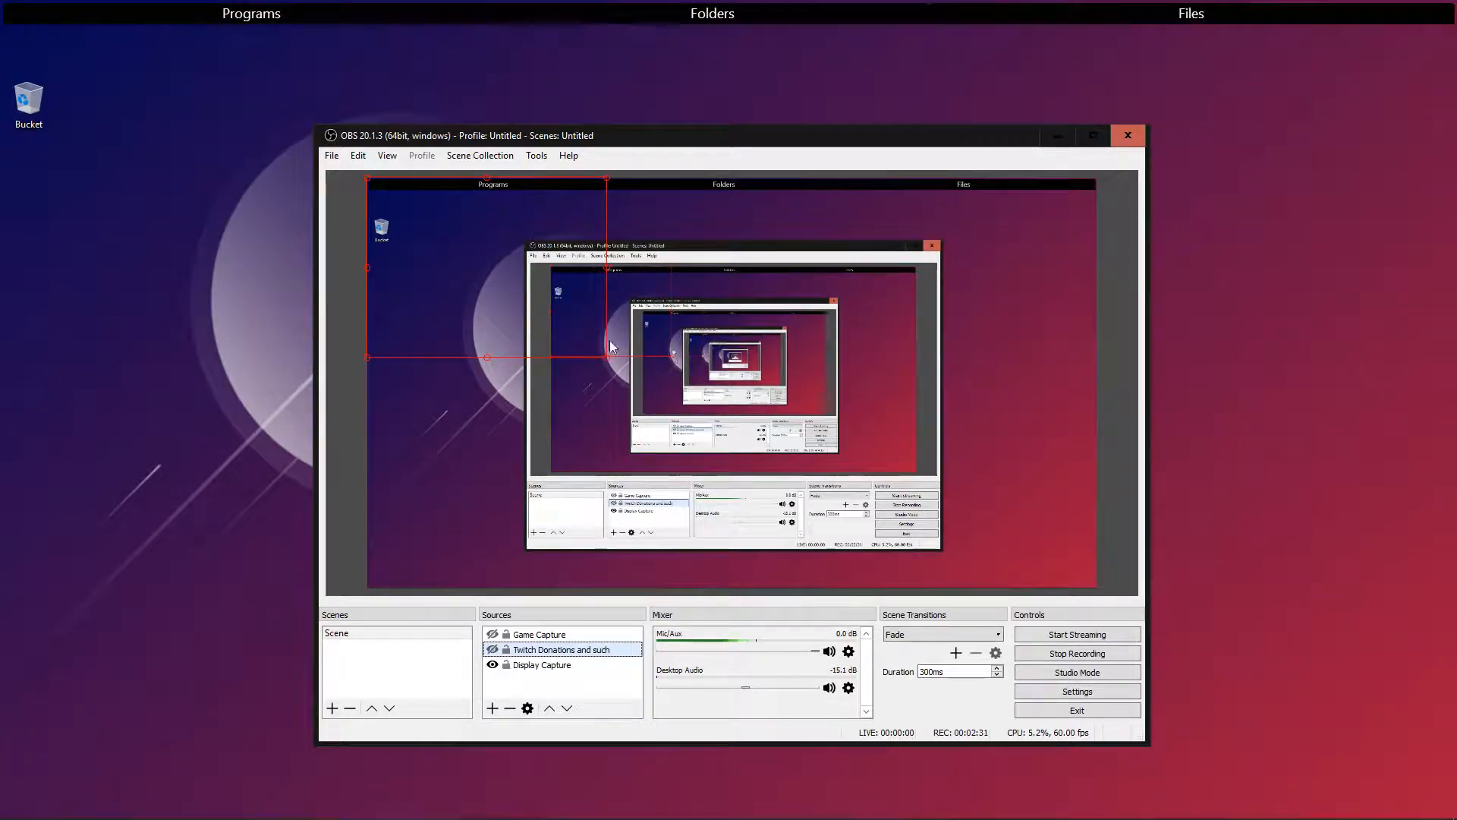
{"action": "left_click", "coordinate": [542, 636]}
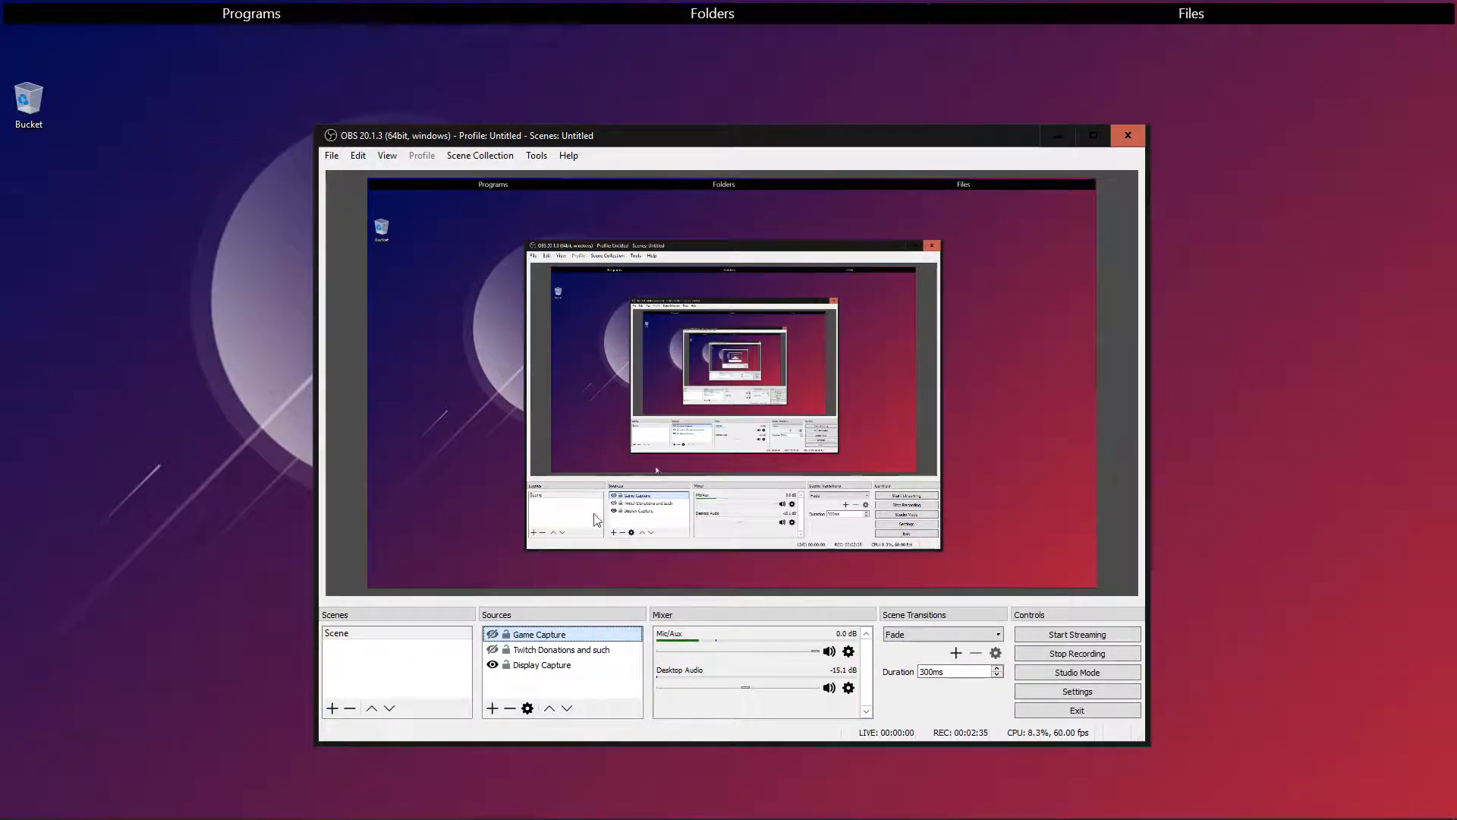
{"action": "right_click", "coordinate": [538, 636]}
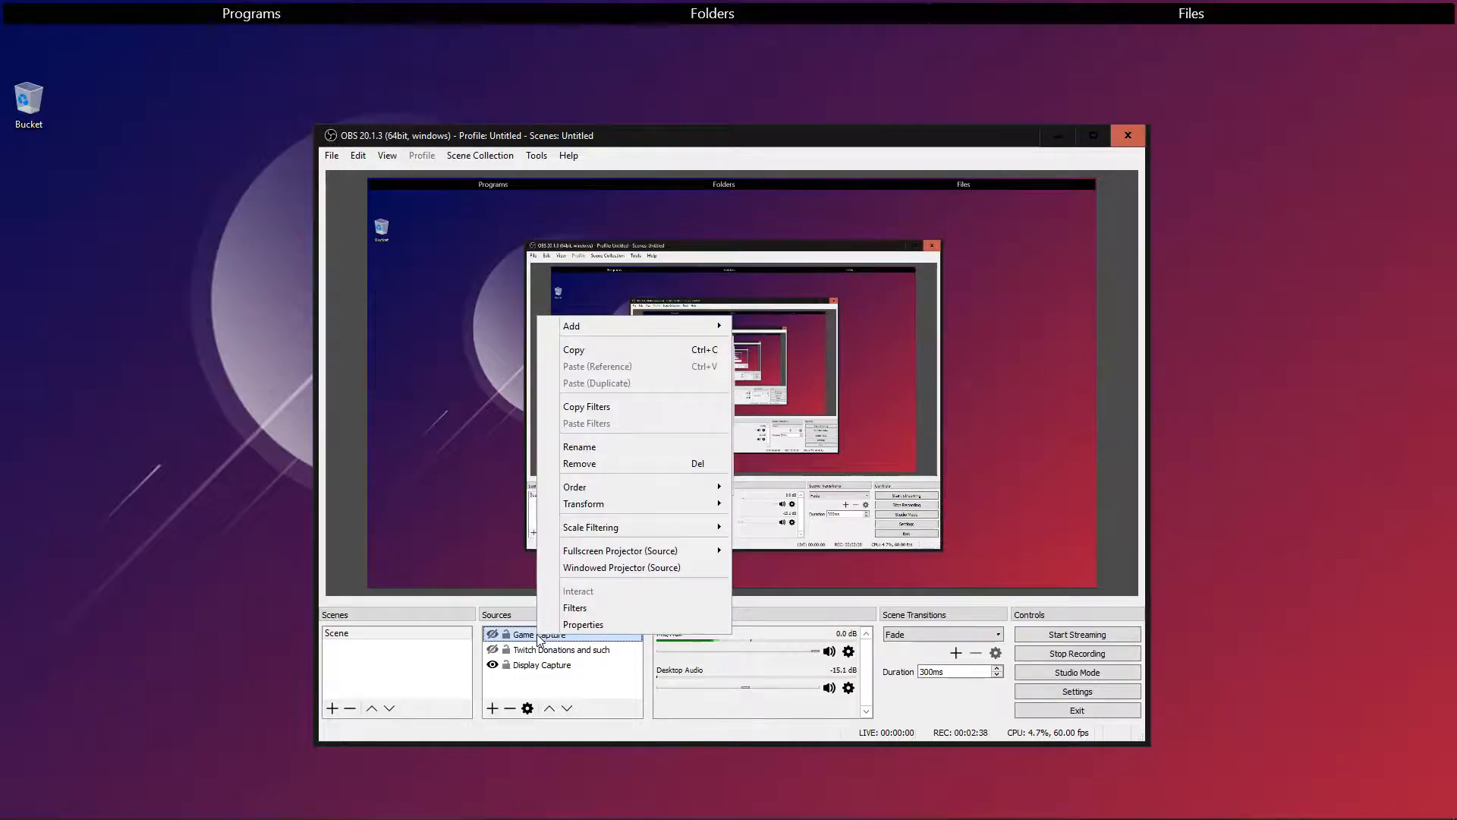
{"action": "left_click", "coordinate": [580, 623]}
{"action": "left_click_drag", "start_coordinate": [698, 208], "coordinate": [730, 211]}
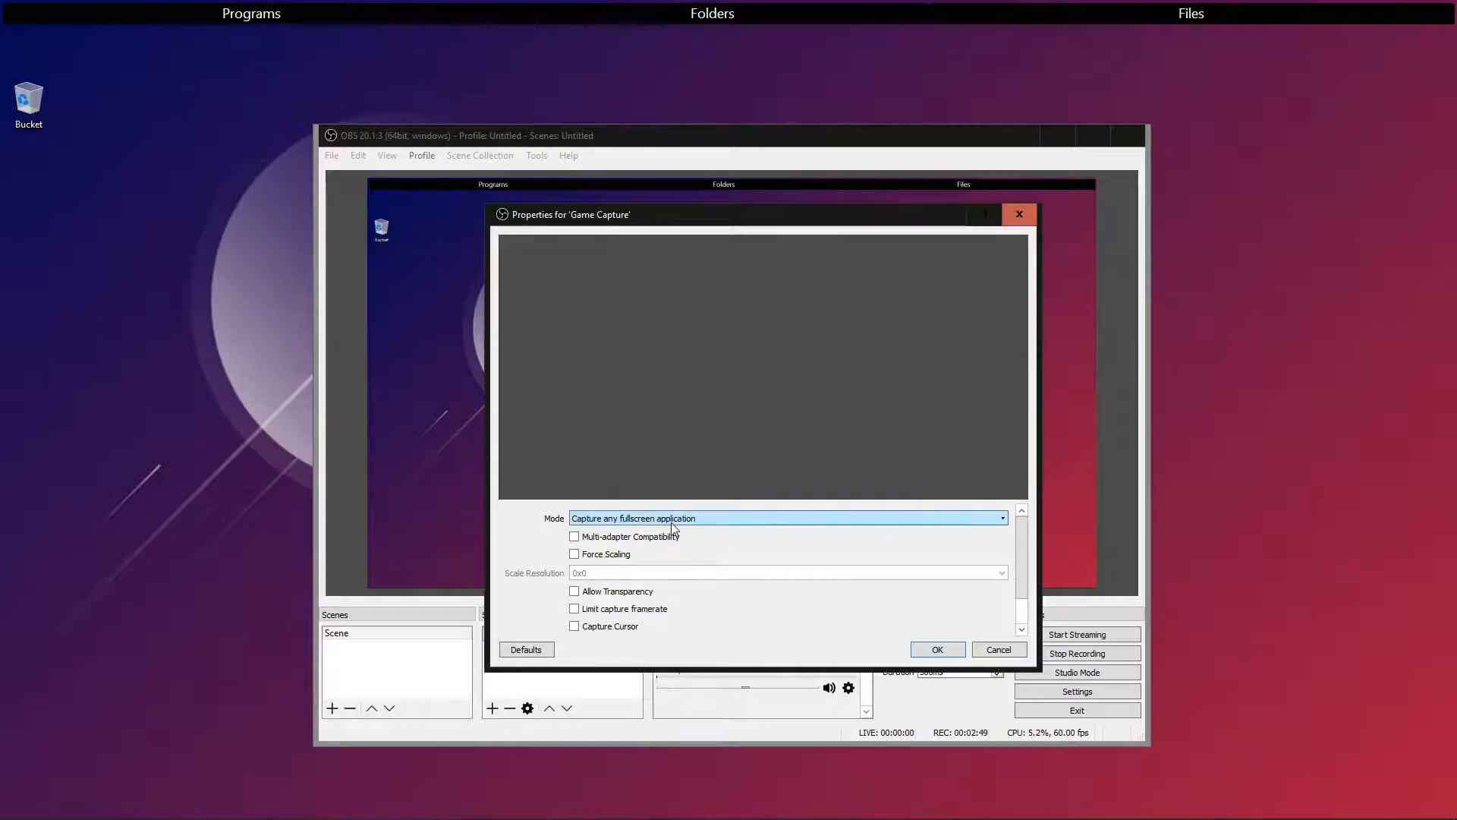
- Try the Capture specific window mode for Game Capture, restore Capture any fullscreen application, and accept the properties
{"action": "left_click", "coordinate": [723, 518]}
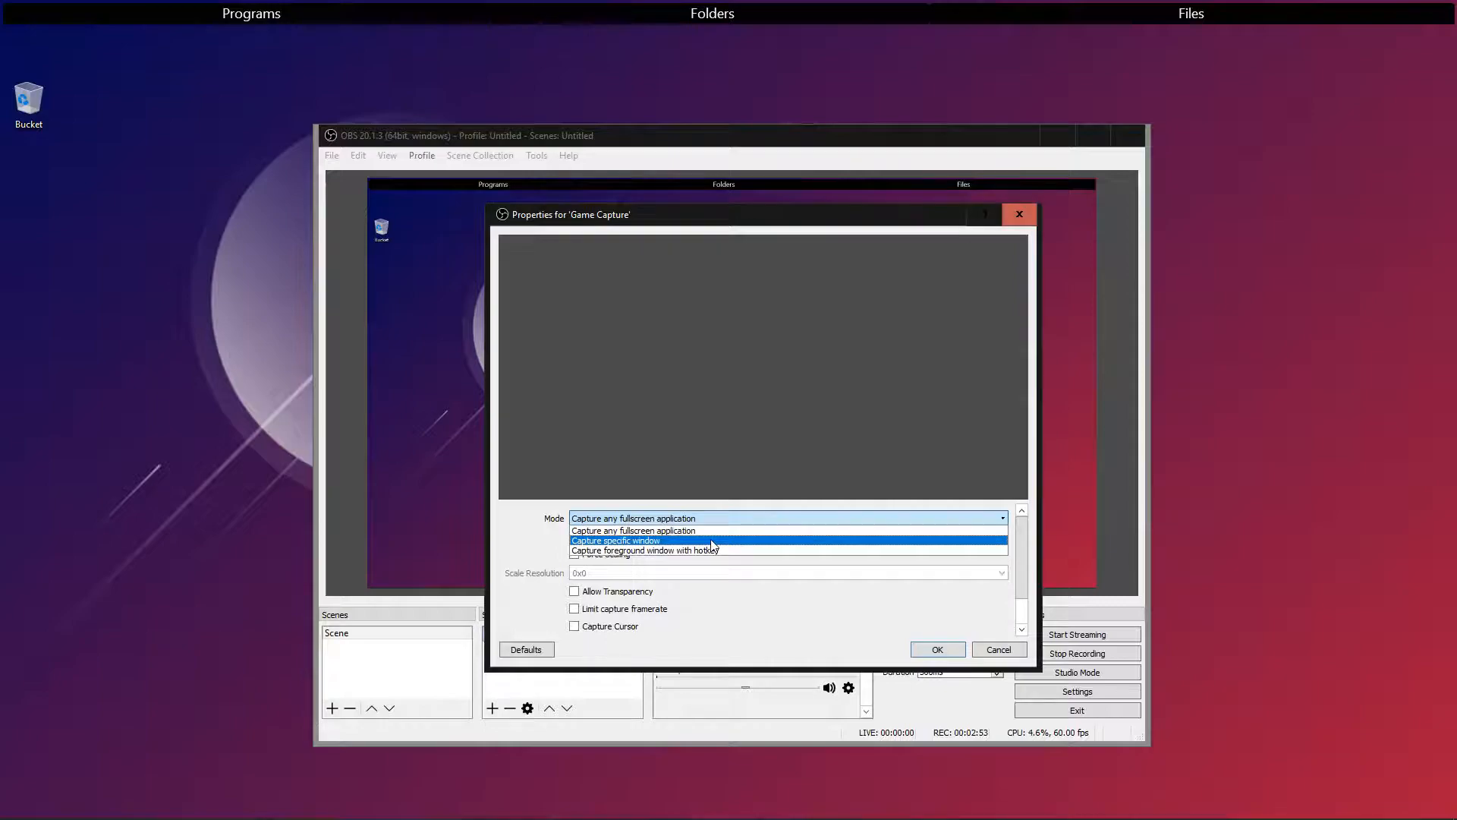
{"action": "left_click", "coordinate": [661, 541]}
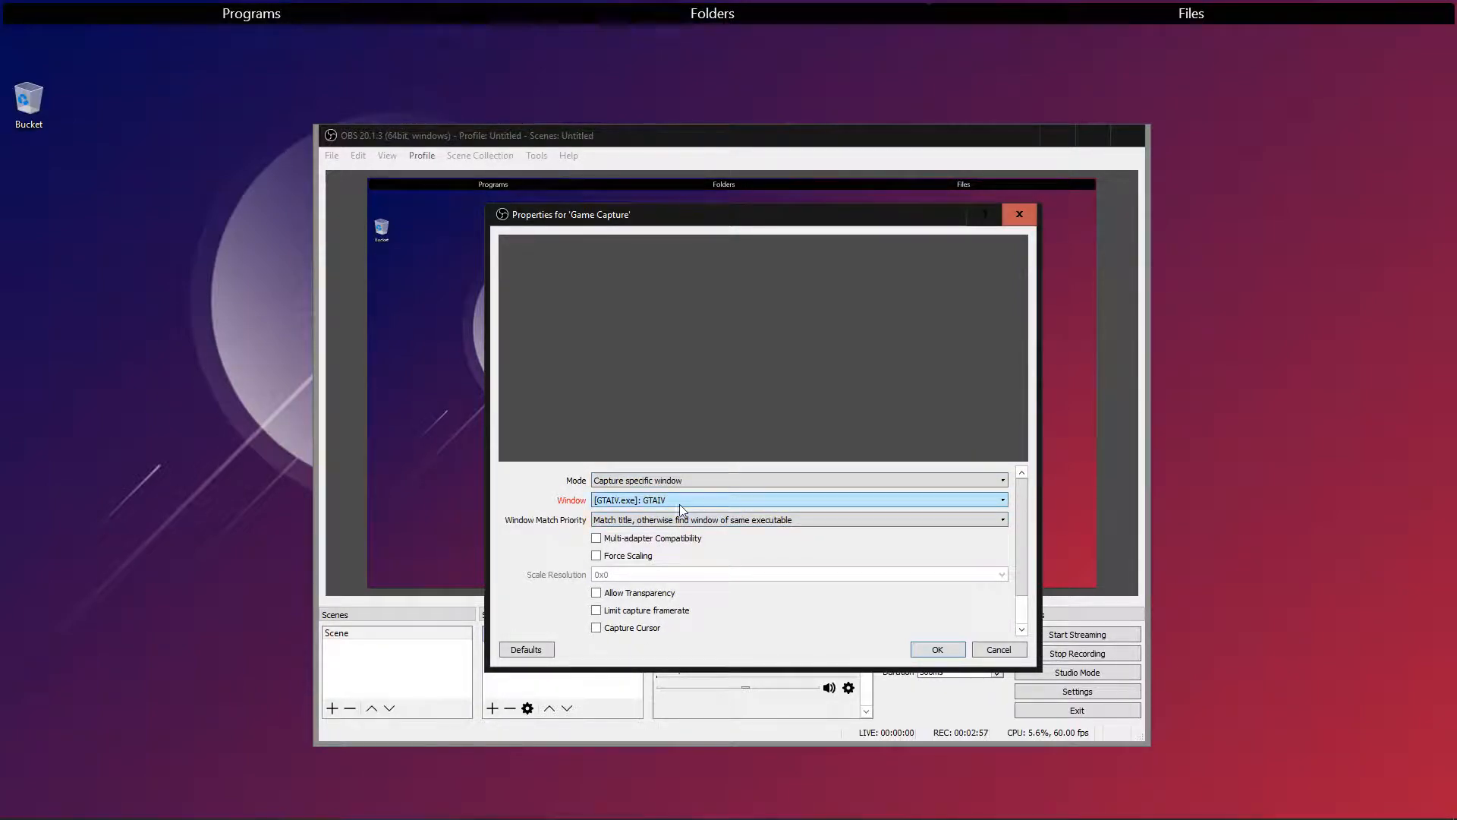
{"action": "left_click", "coordinate": [654, 481]}
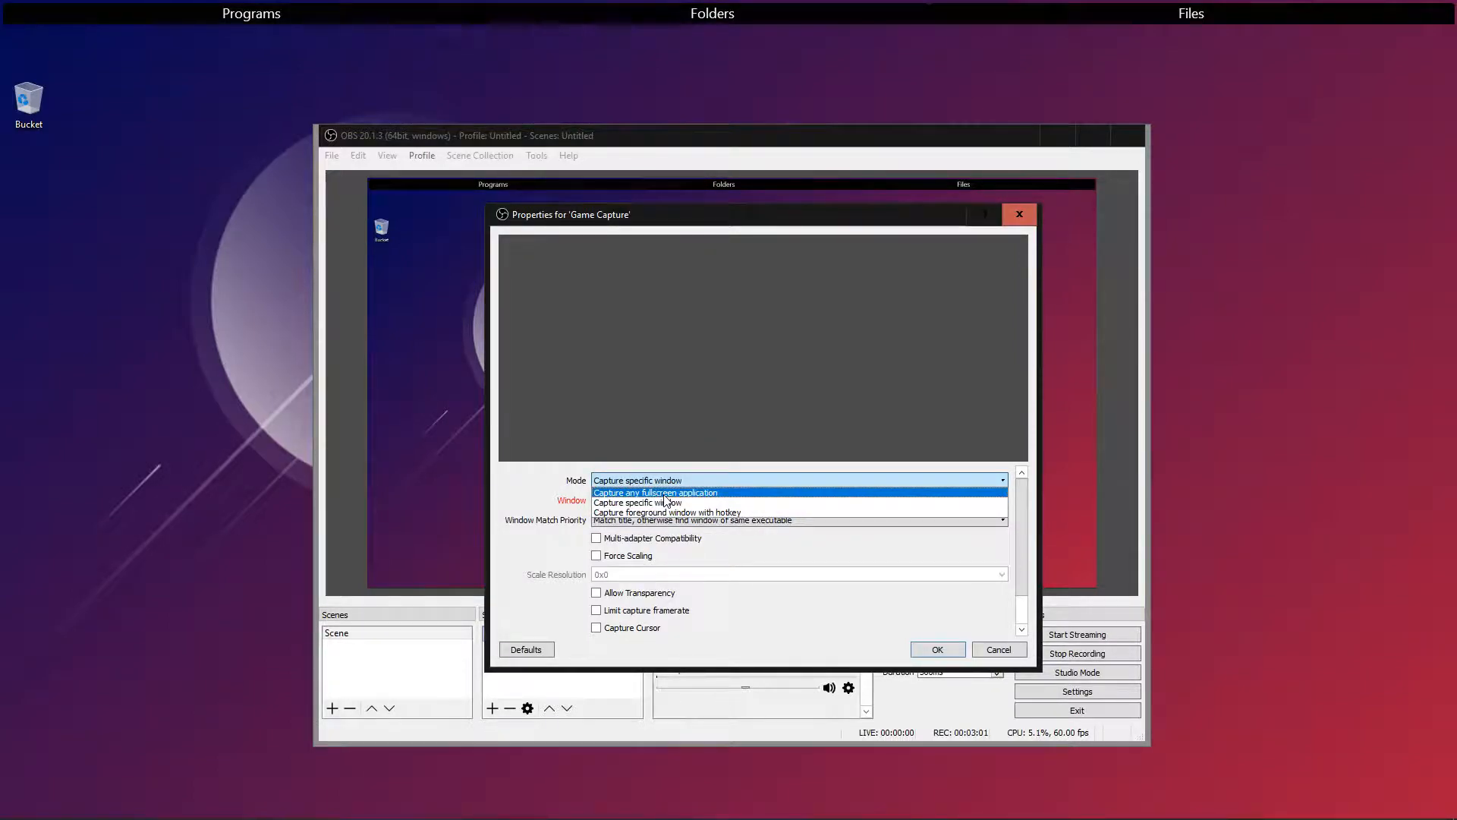
{"action": "left_click", "coordinate": [666, 494]}
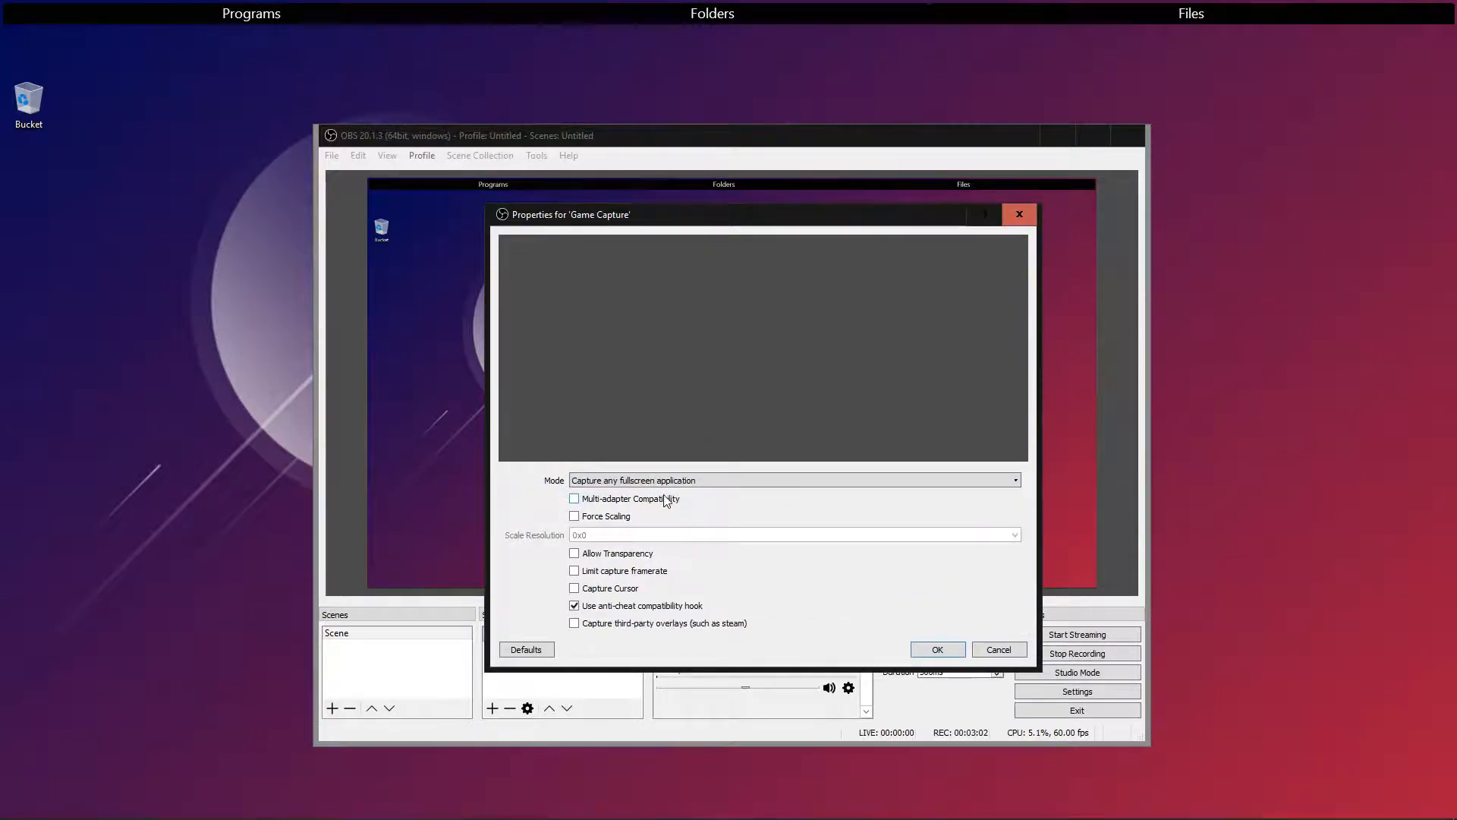
{"action": "left_click", "coordinate": [939, 650]}
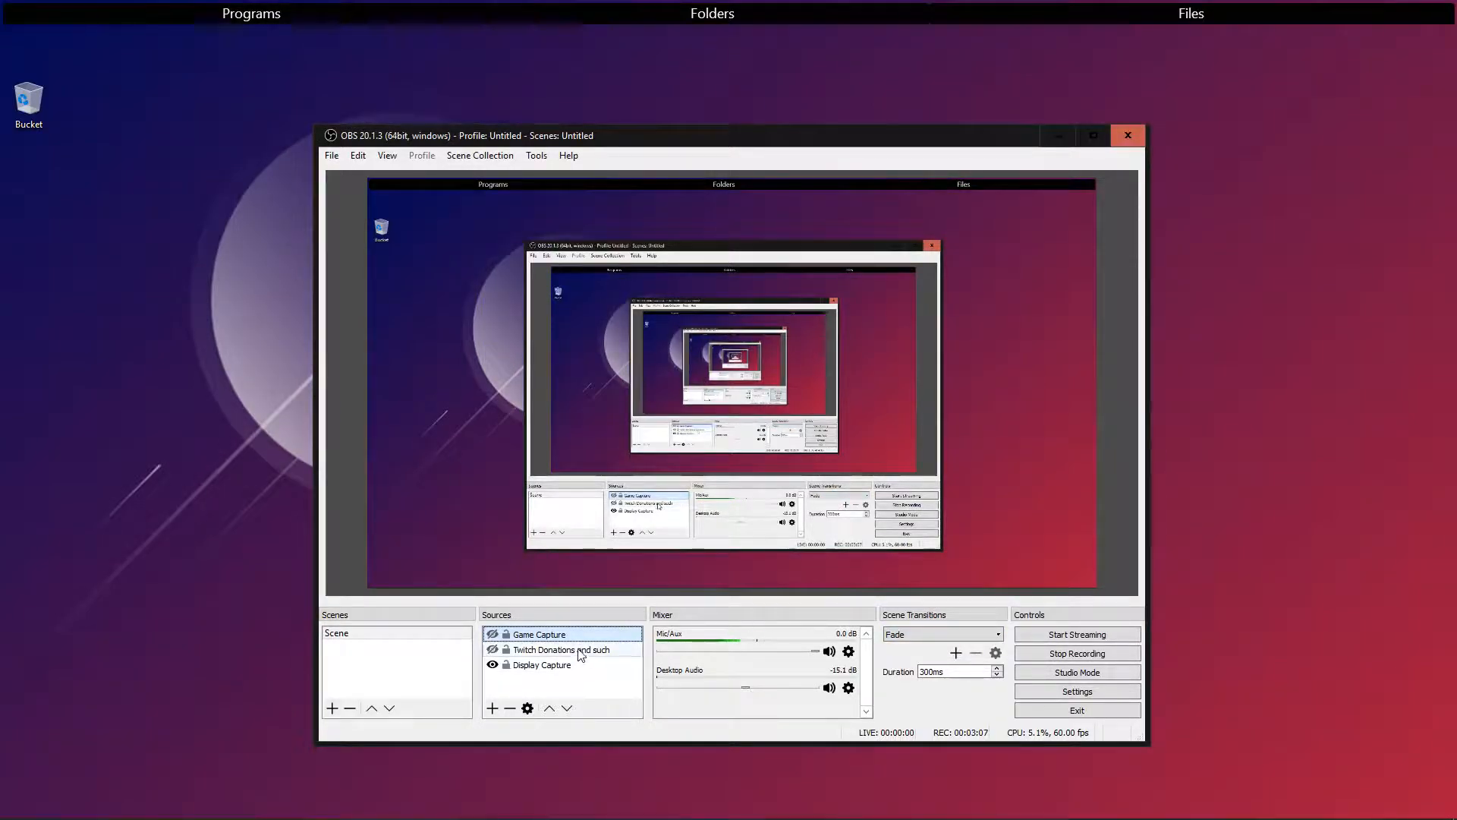
- Make the Game Capture source visible in the scene
{"action": "left_click", "coordinate": [493, 634]}
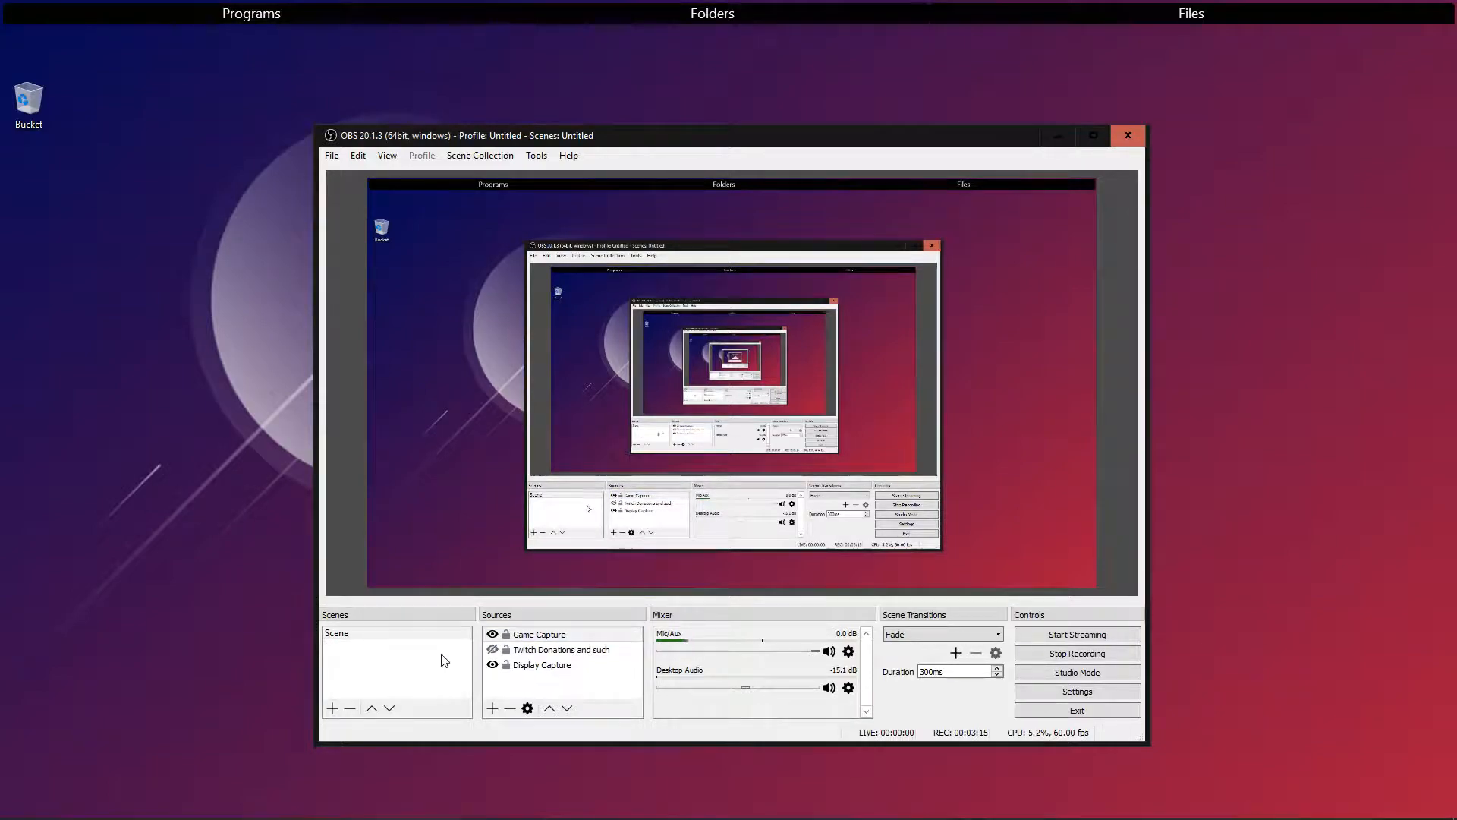
{"action": "left_click", "coordinate": [418, 678]}
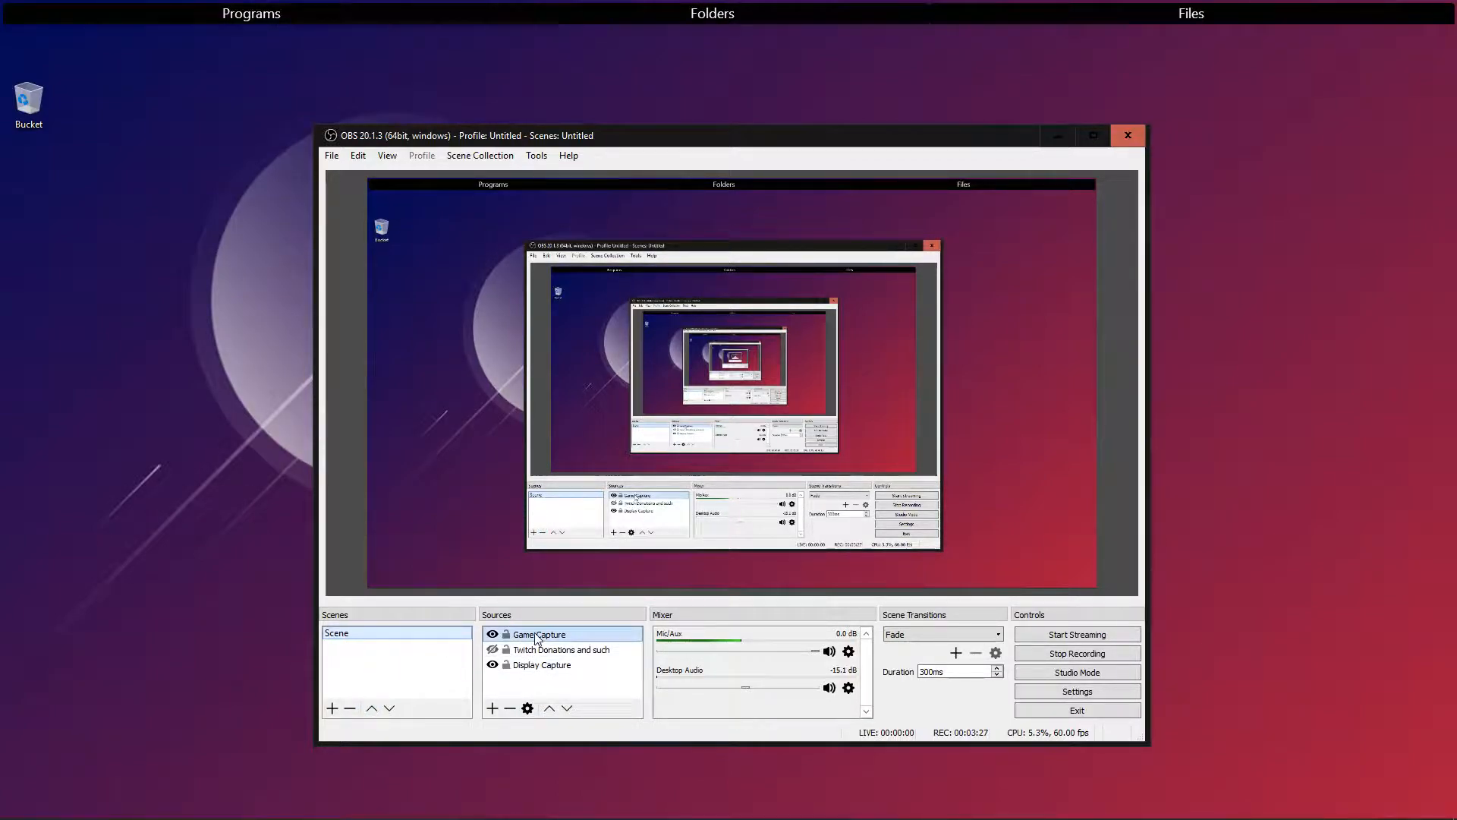
{"action": "left_click", "coordinate": [558, 634]}
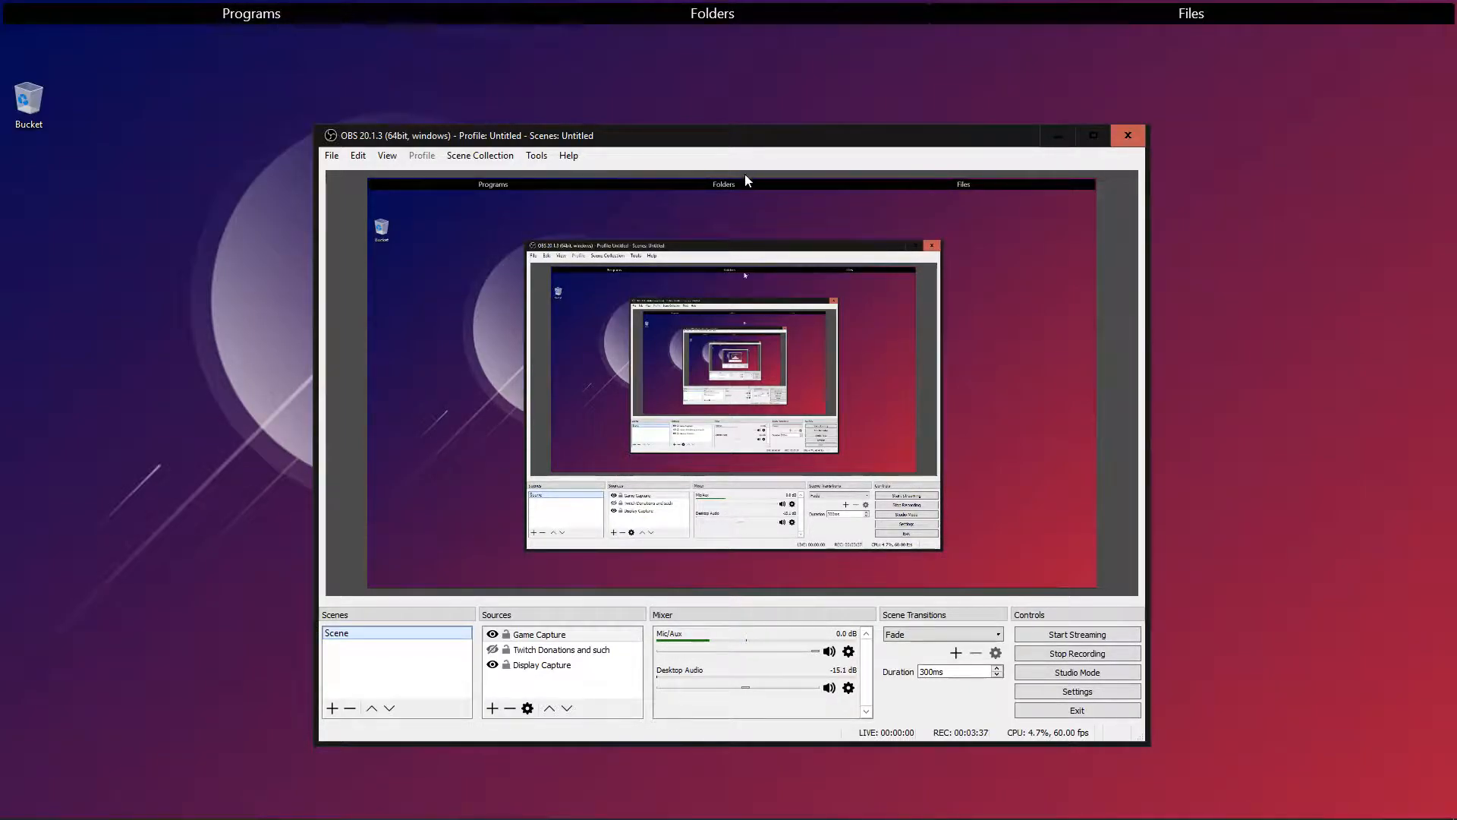
- Open the program settings and review the General and Stream options
{"action": "left_click_drag", "start_coordinate": [776, 137], "coordinate": [792, 109]}
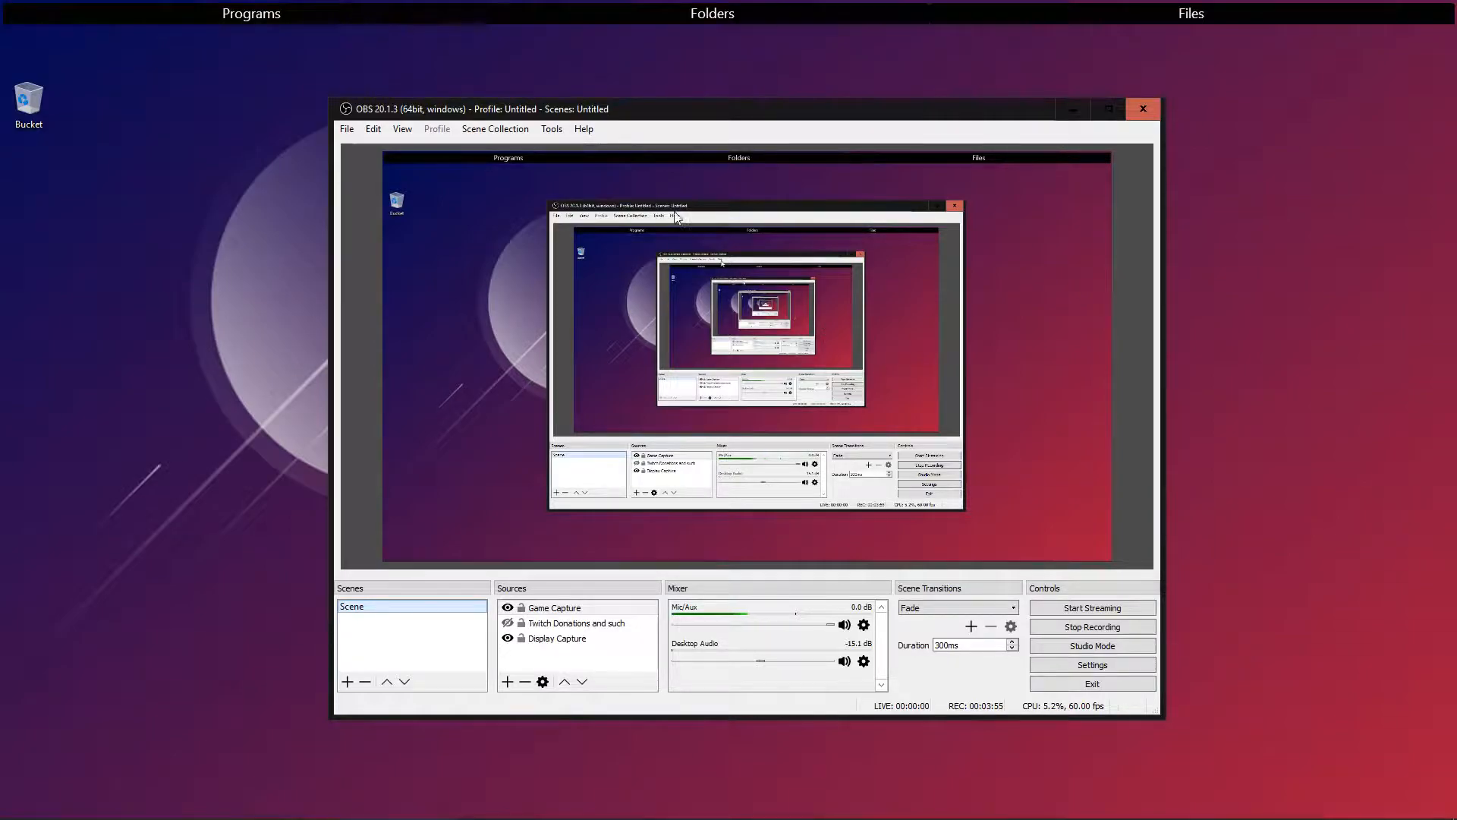
{"action": "left_click_drag", "start_coordinate": [703, 119], "coordinate": [680, 140]}
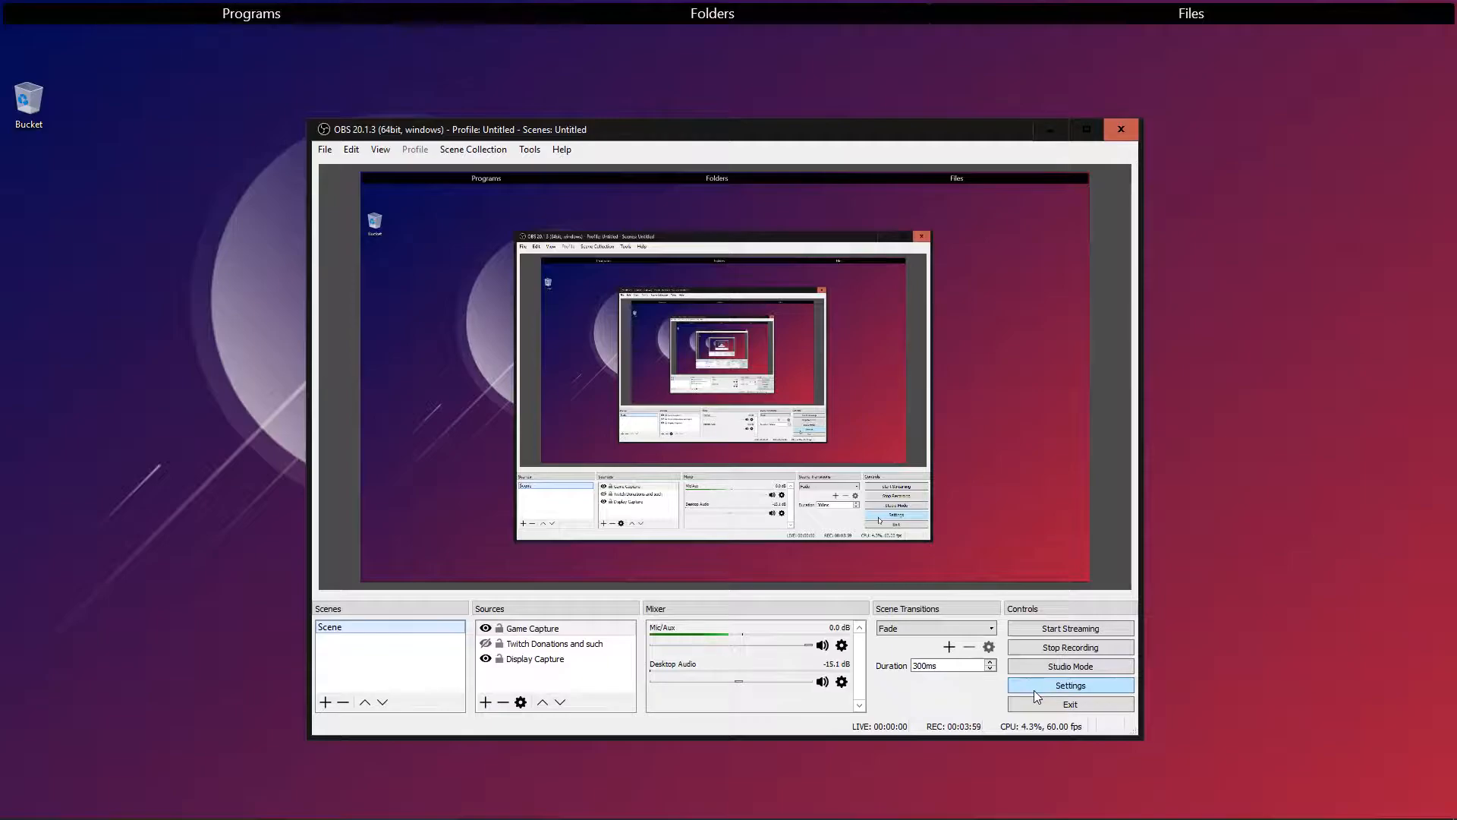
{"action": "left_click", "coordinate": [1072, 686]}
{"action": "left_click_drag", "start_coordinate": [897, 150], "coordinate": [880, 167]}
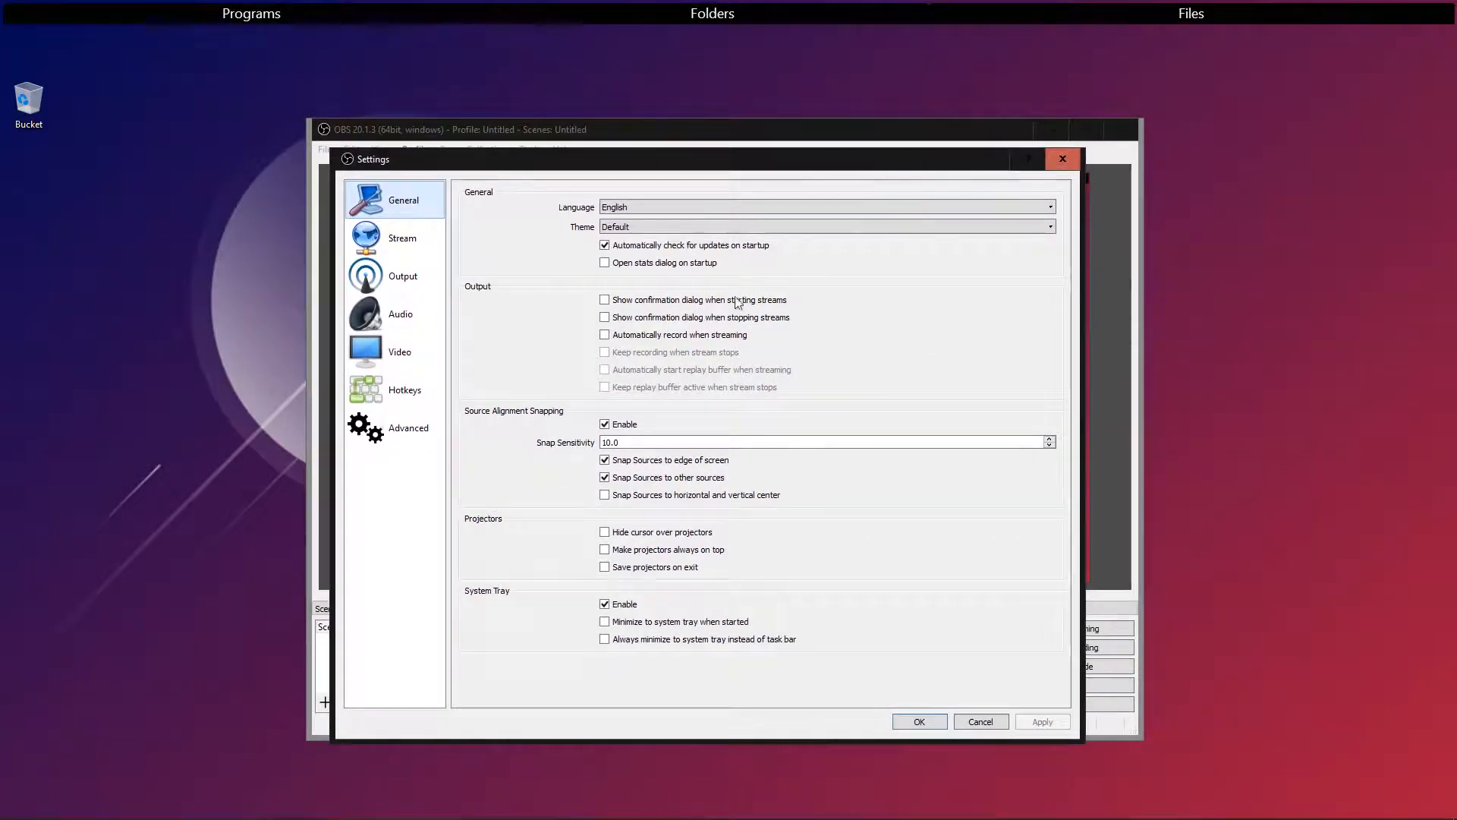
{"action": "left_click", "coordinate": [407, 242]}
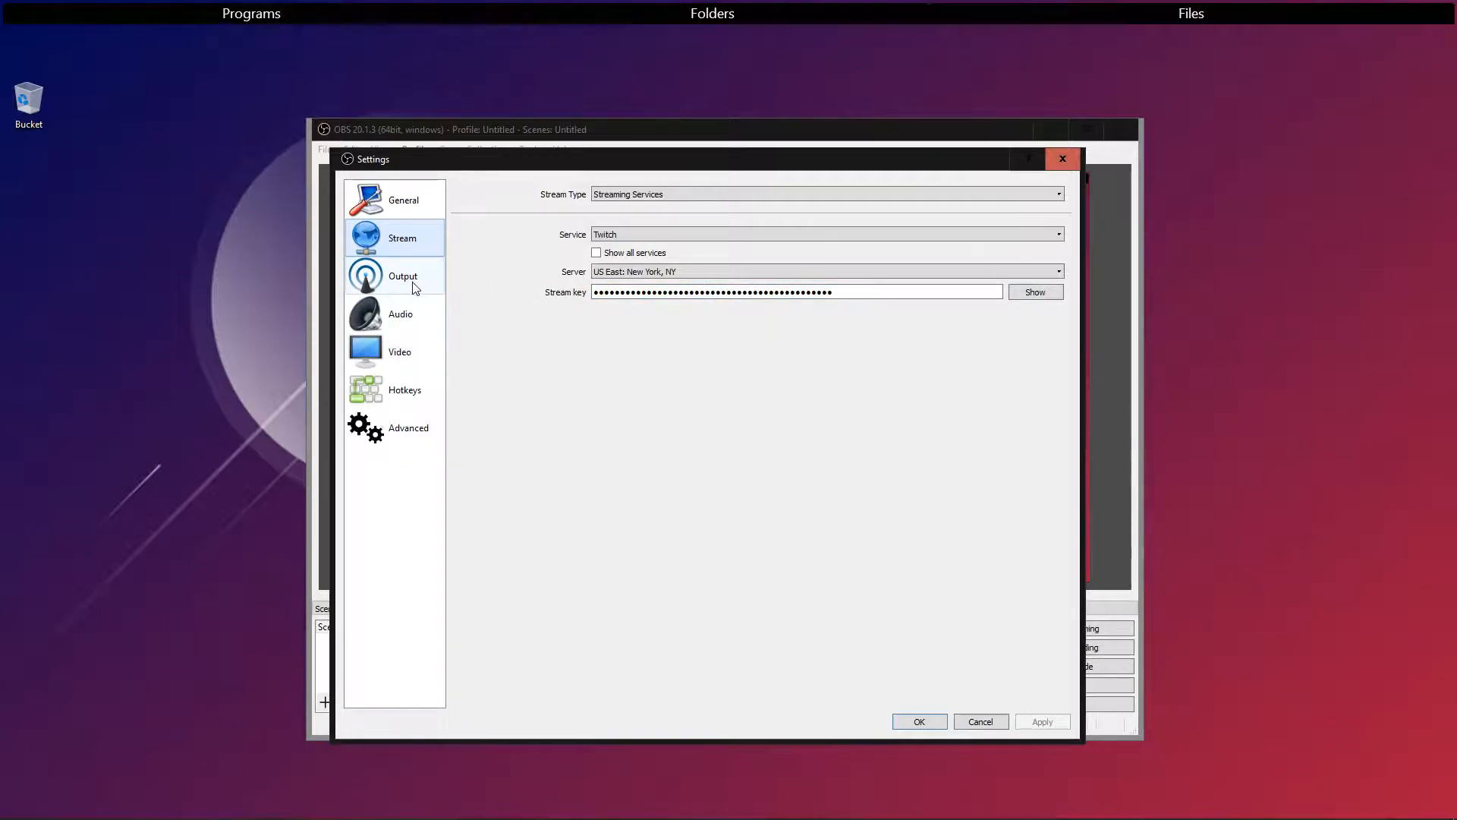
{"action": "left_click", "coordinate": [399, 201]}
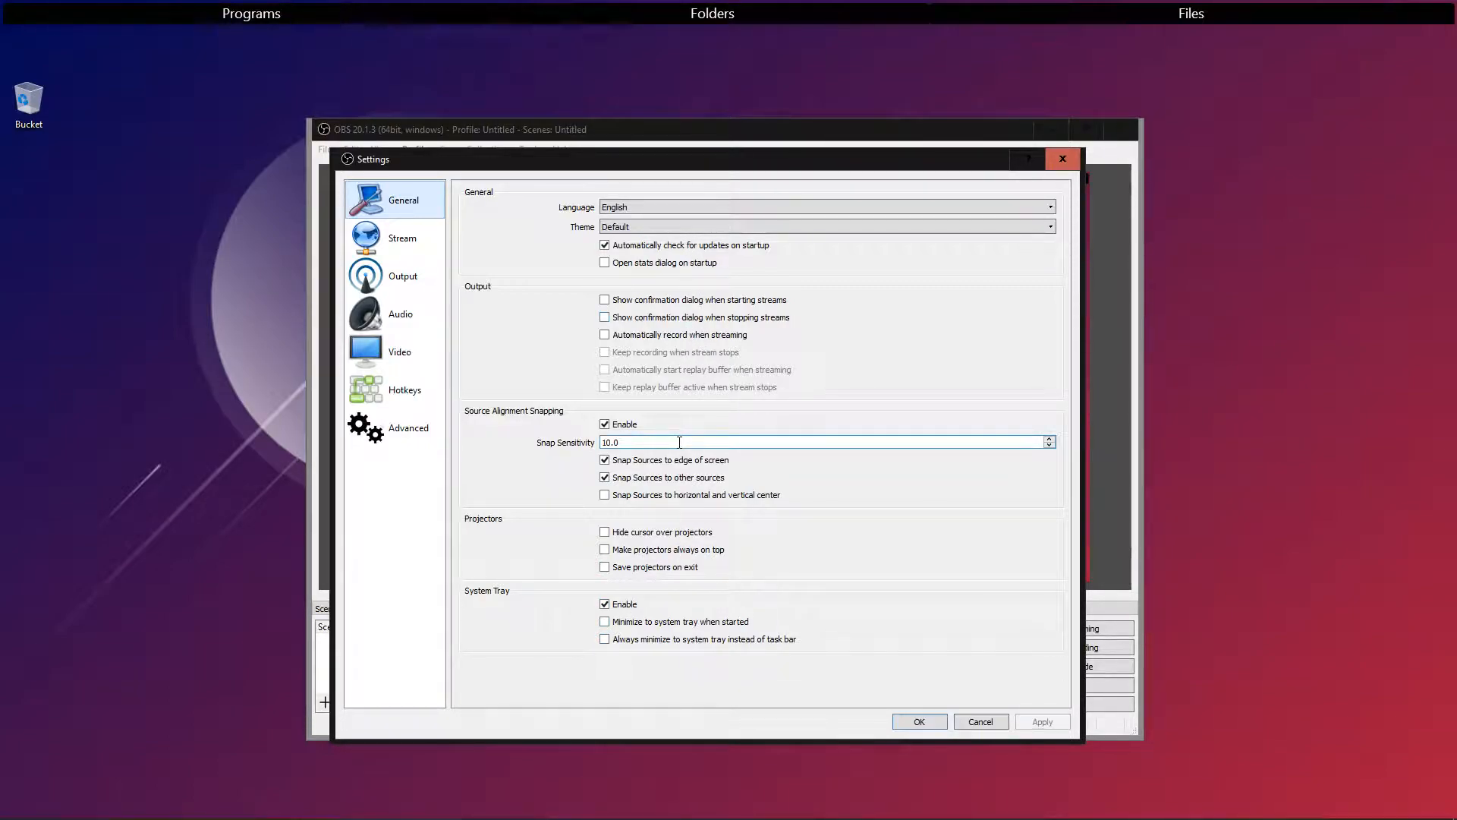
- Review the streaming output's bitrate and choose the High Quality encoder preset
{"action": "left_click", "coordinate": [415, 284]}
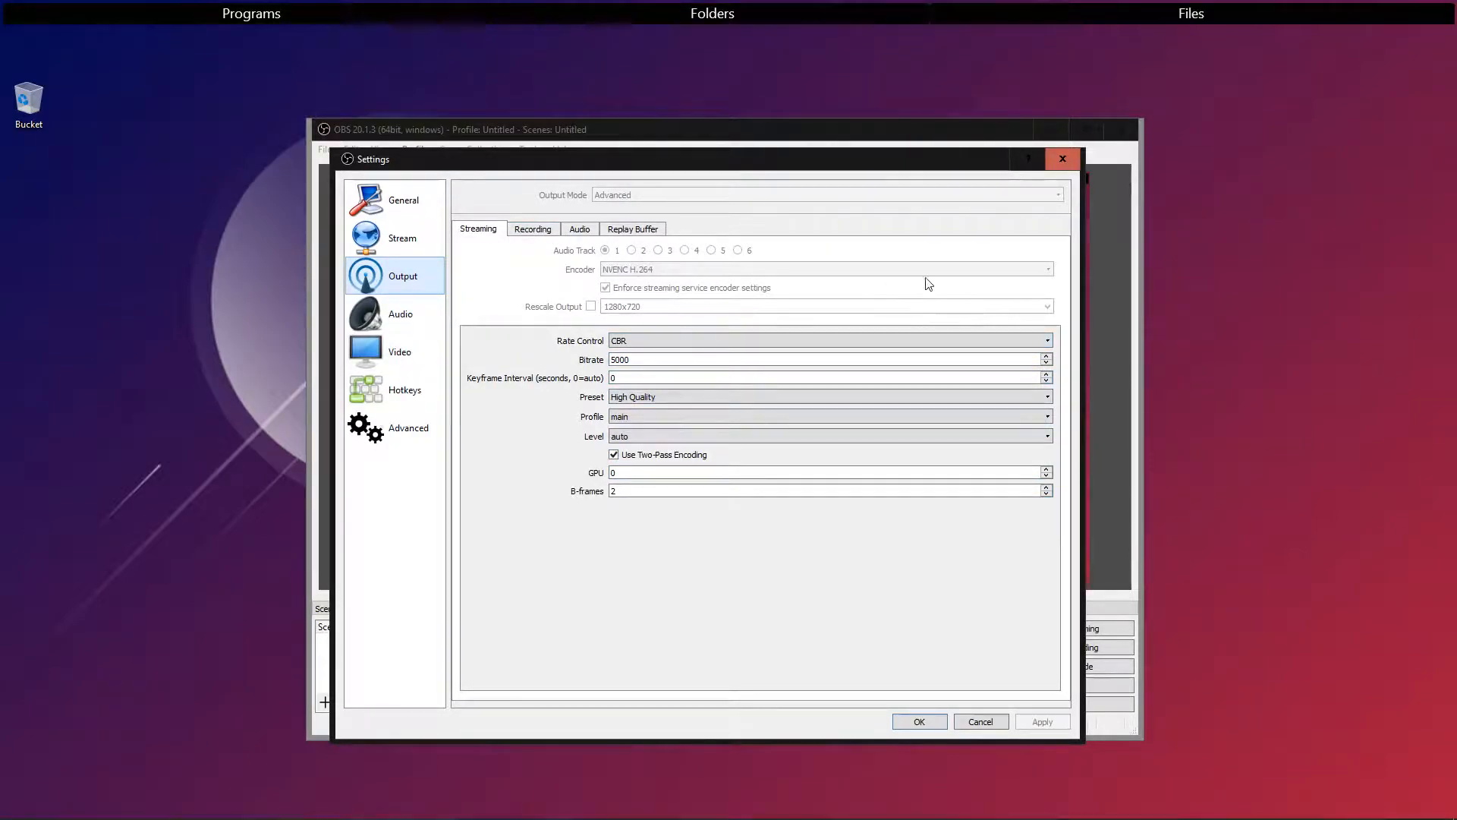
{"action": "left_click", "coordinate": [639, 360]}
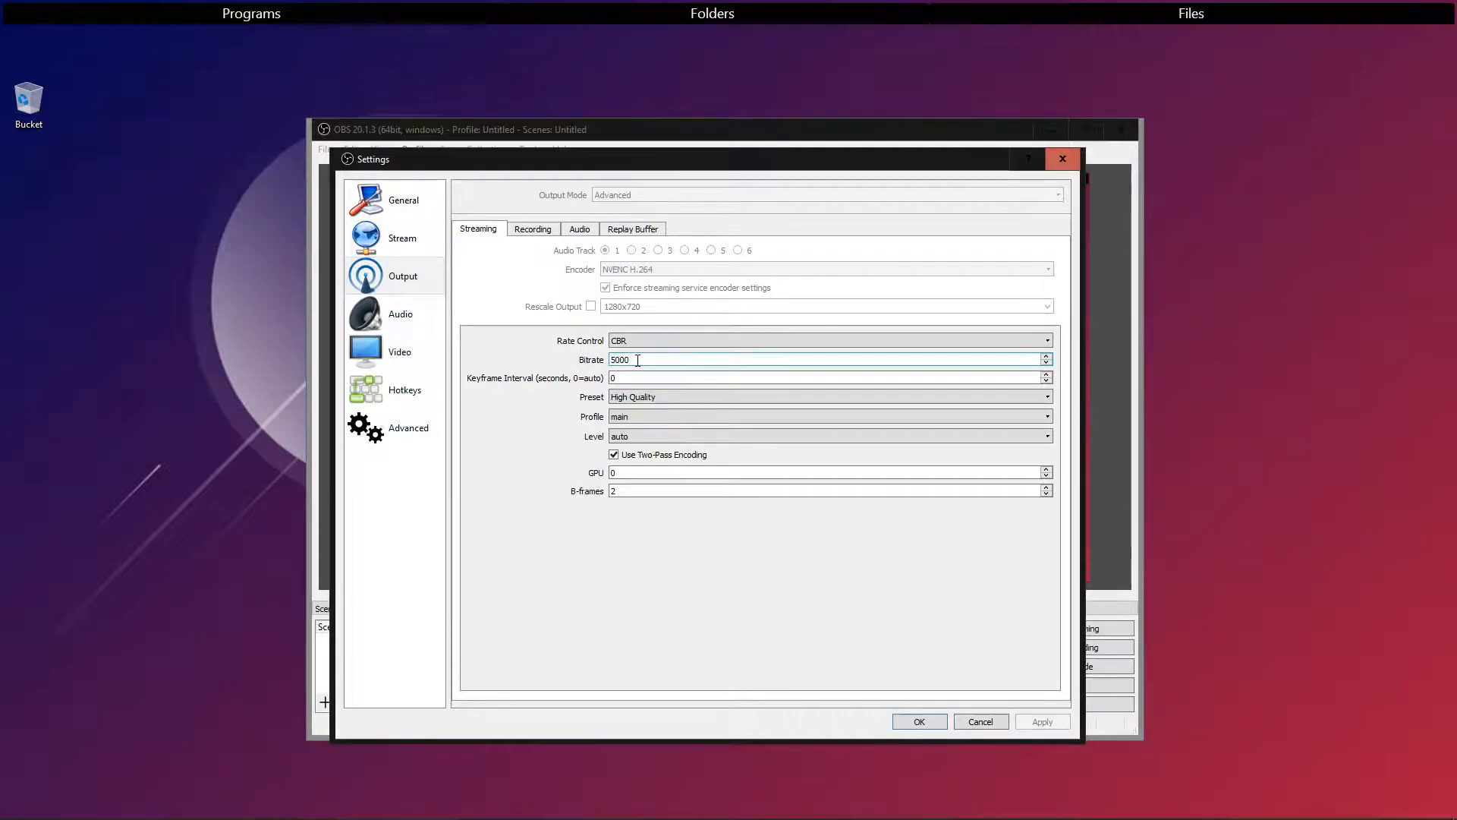
{"action": "left_click", "coordinate": [641, 398]}
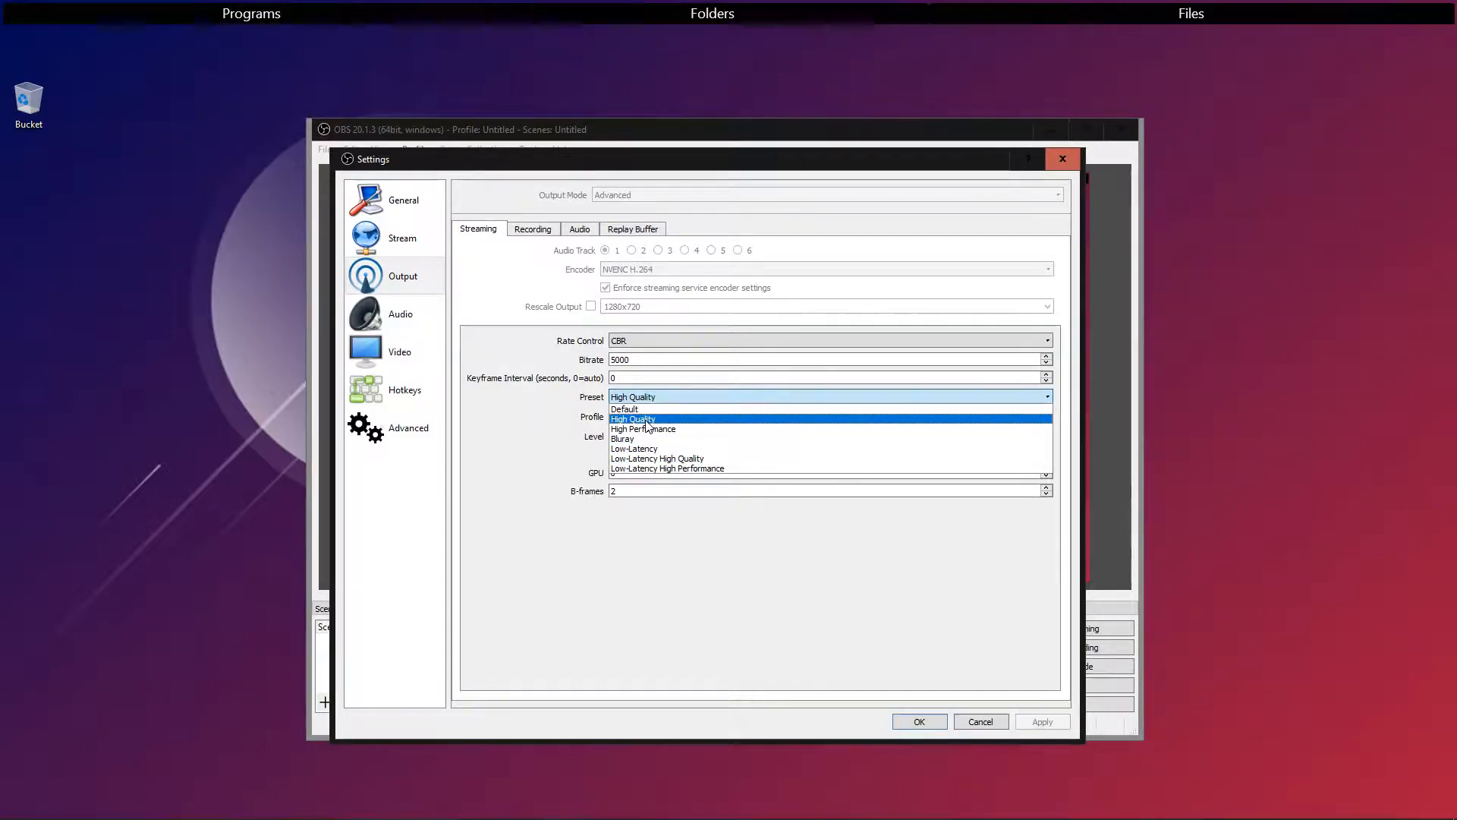
{"action": "left_click", "coordinate": [646, 421]}
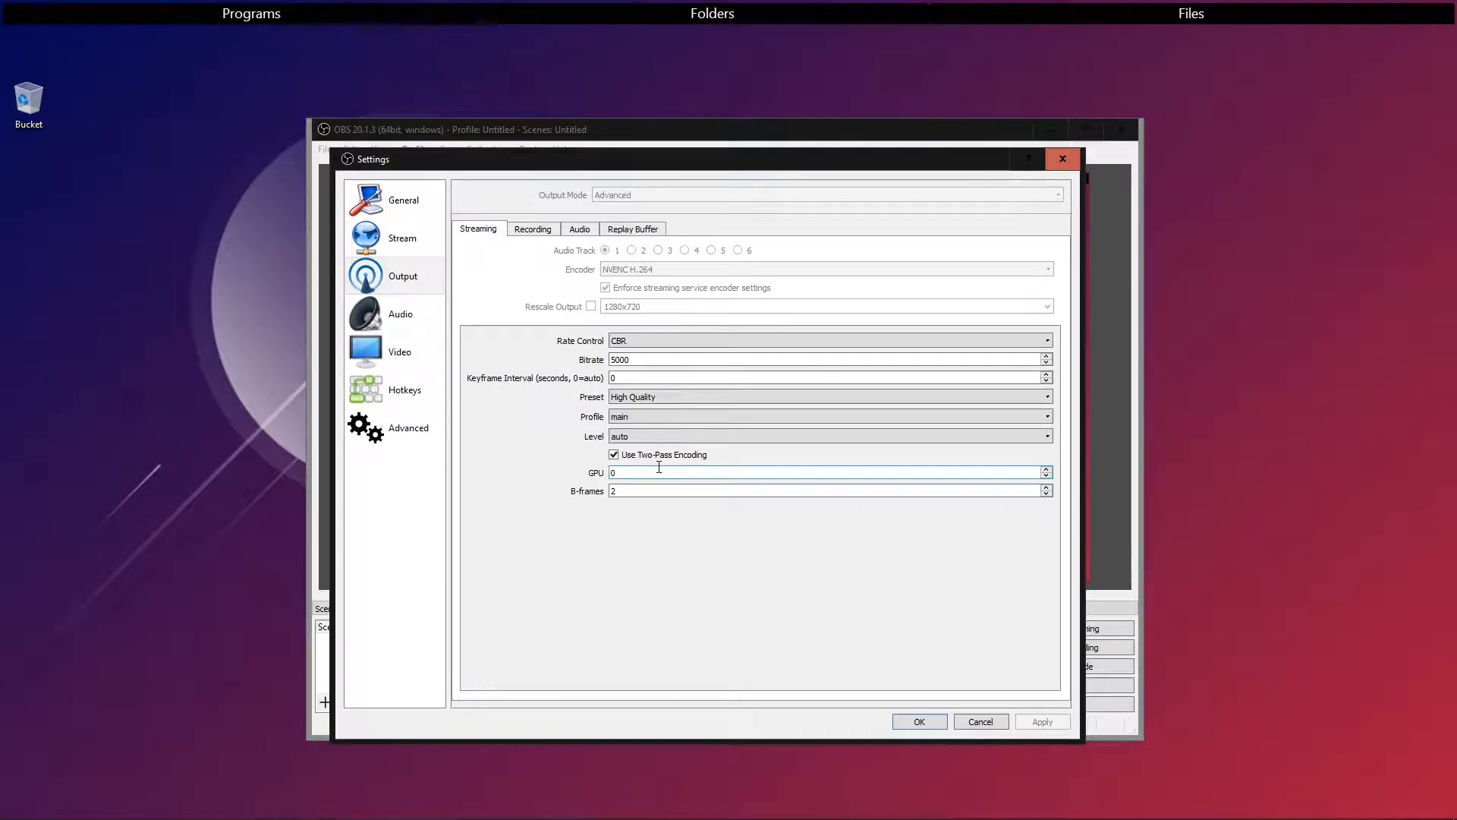
- Display the recording output settings and examine the path, format and encoder options
{"action": "left_click", "coordinate": [549, 231]}
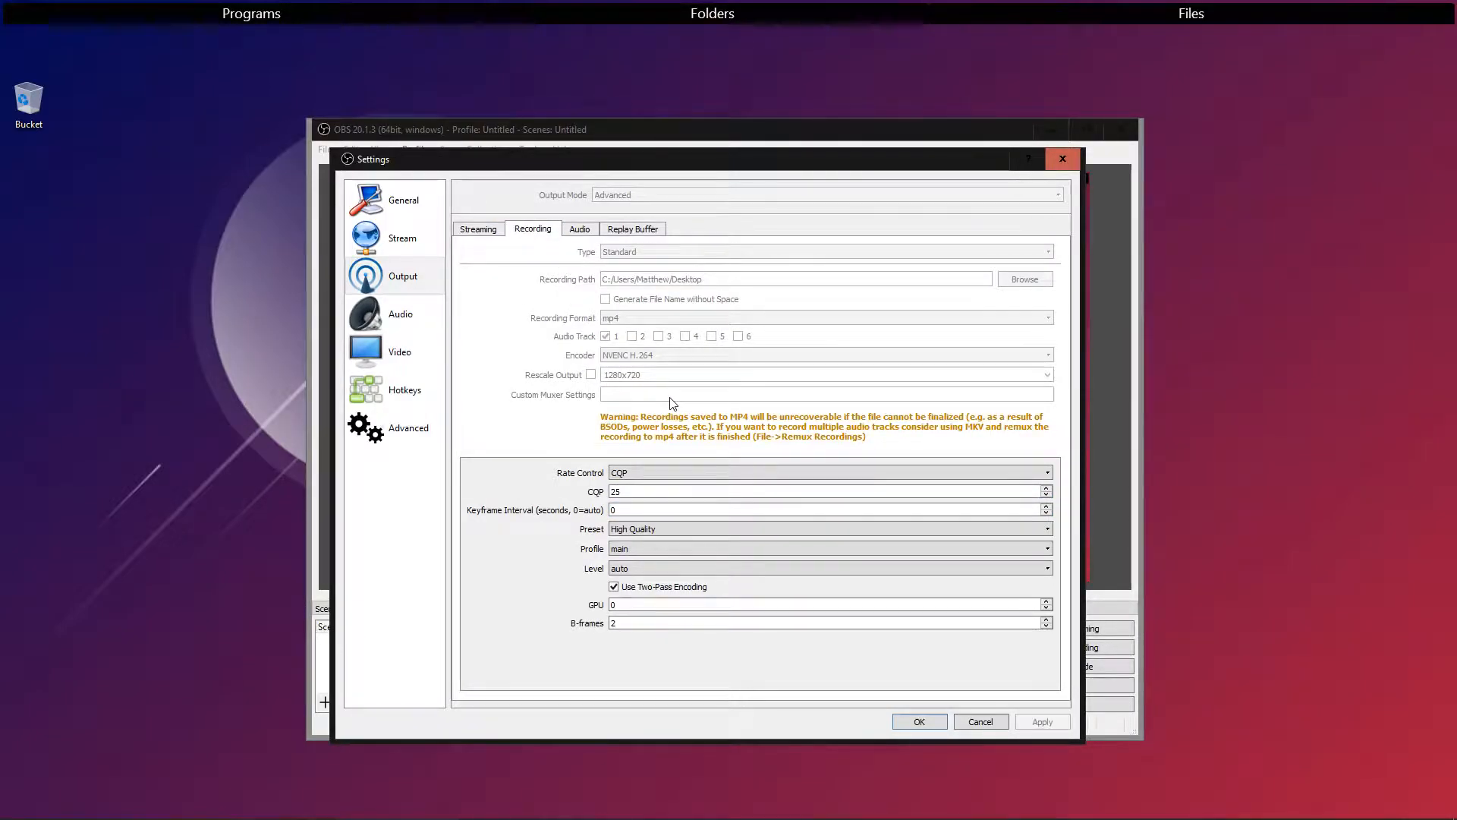
{"action": "mouse_move", "coordinate": [690, 169]}
{"action": "left_mouse_down"}
{"action": "mouse_move", "coordinate": [676, 170]}
{"action": "mouse_move", "coordinate": [700, 176]}
{"action": "left_mouse_up"}
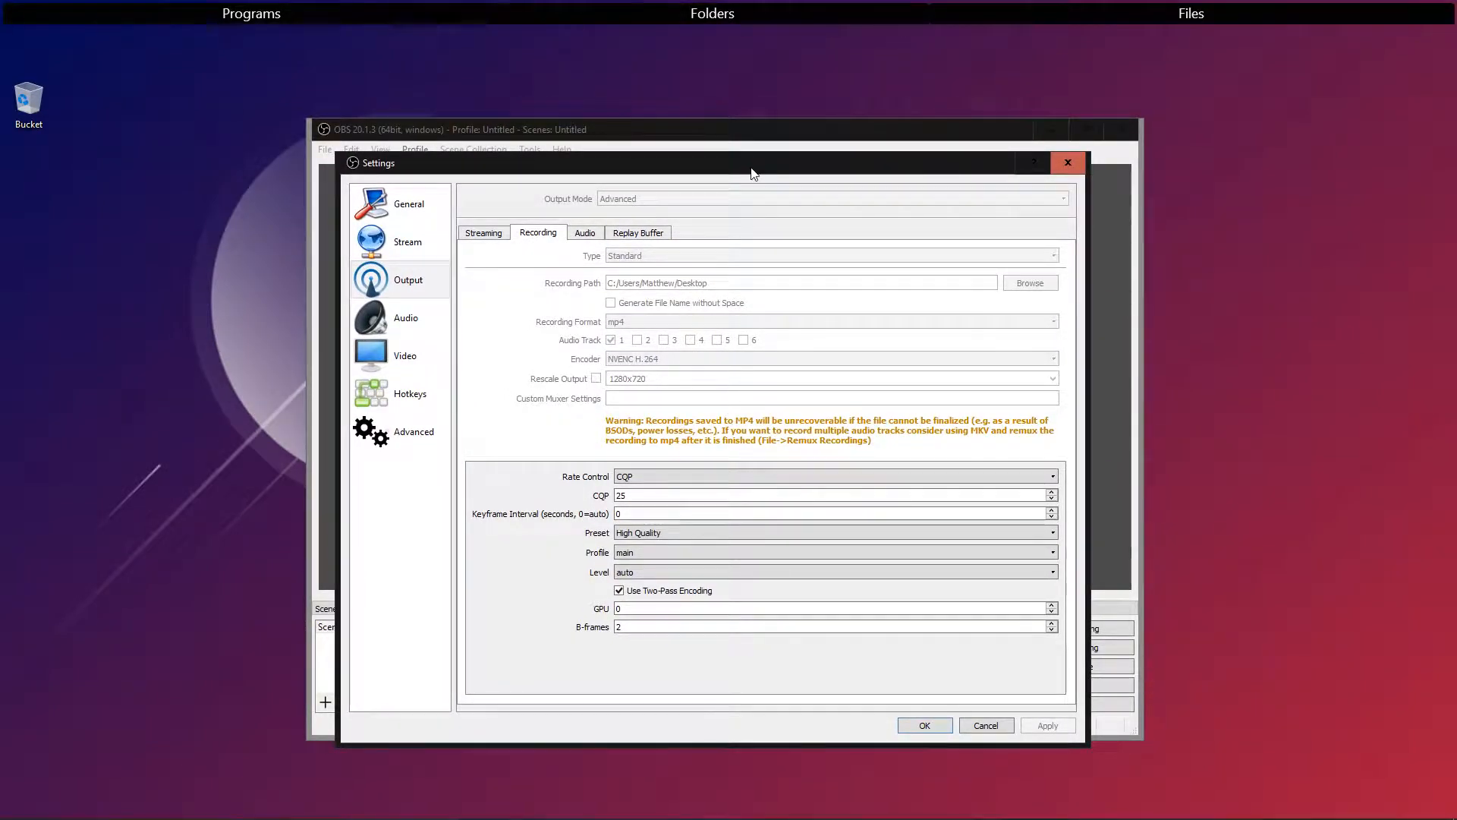
{"action": "left_click_drag", "start_coordinate": [758, 170], "coordinate": [781, 161]}
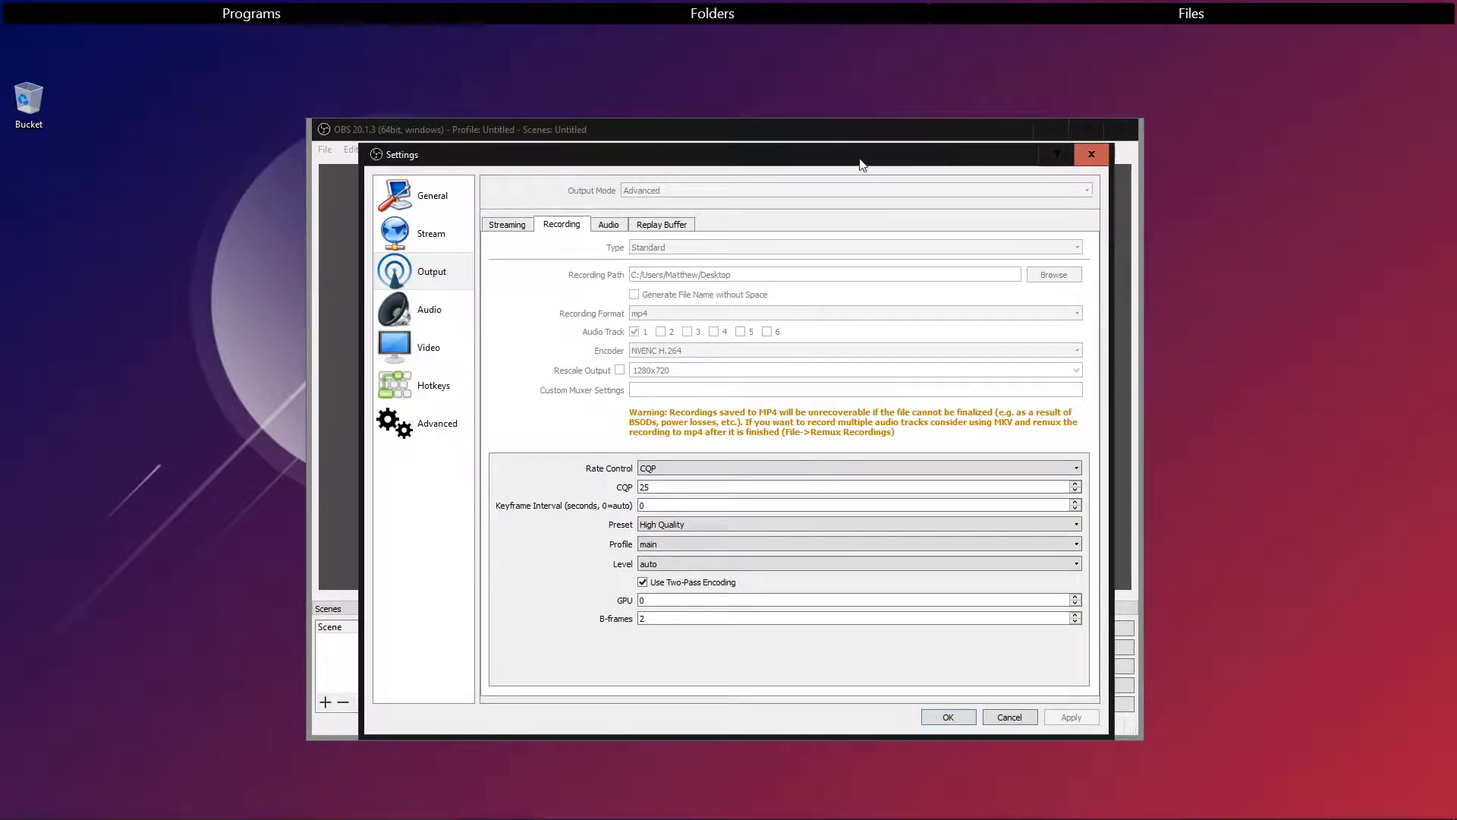
{"action": "left_click_drag", "start_coordinate": [862, 164], "coordinate": [853, 156]}
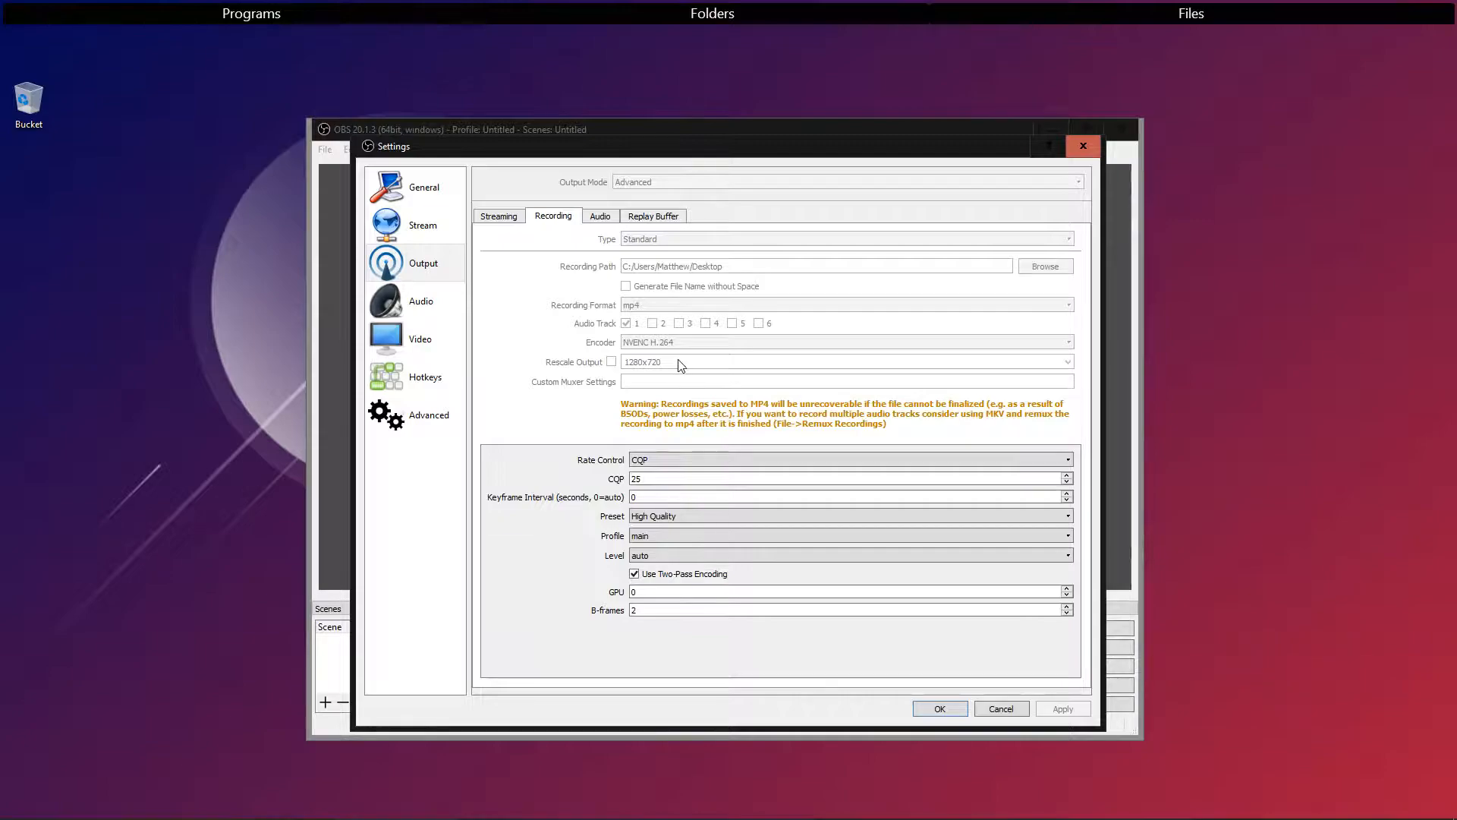
- Choose CQP rate control and the High Quality preset for the recording output
{"action": "left_click", "coordinate": [684, 466]}
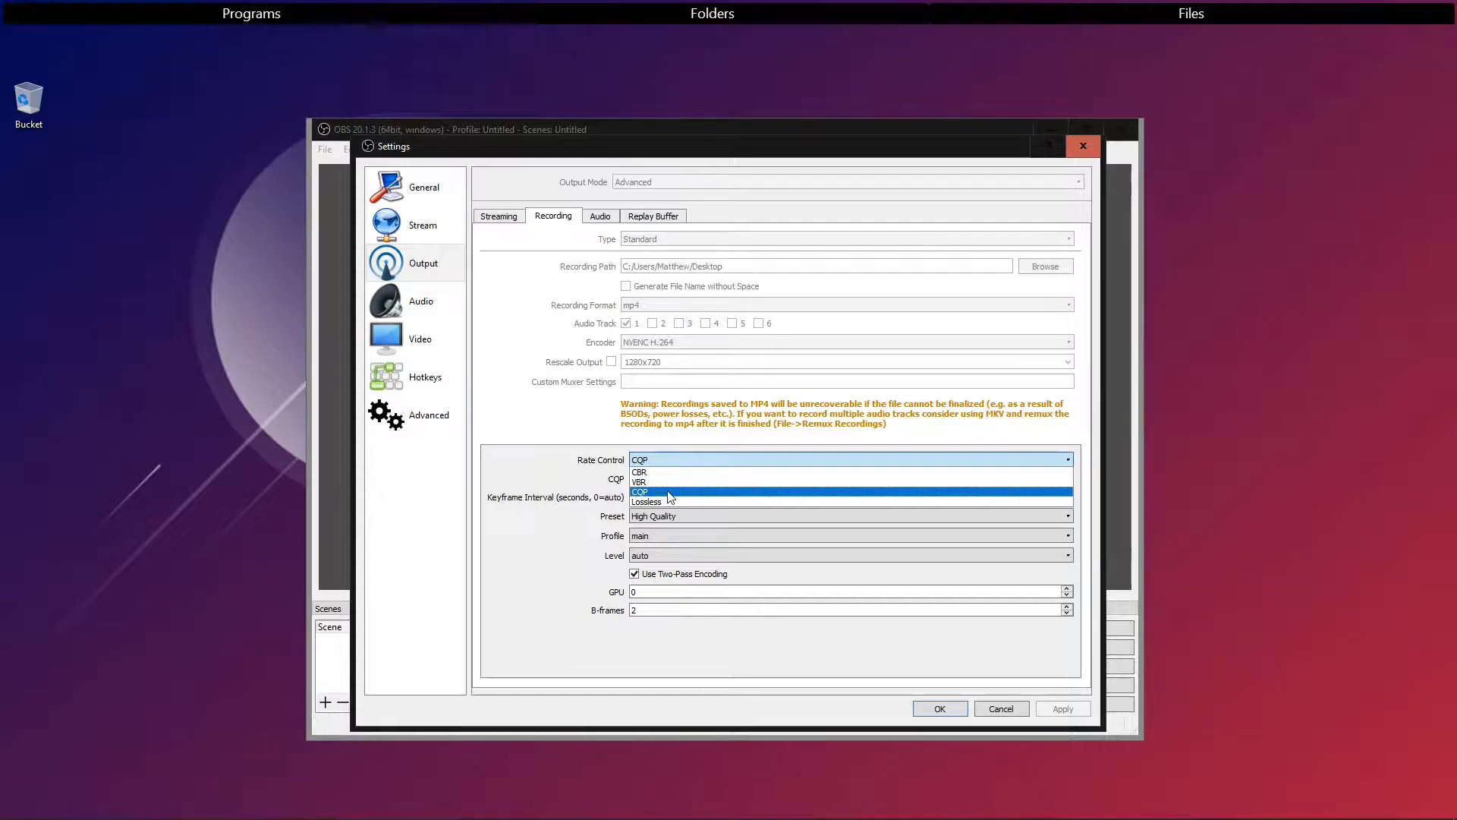
{"action": "left_click", "coordinate": [670, 493]}
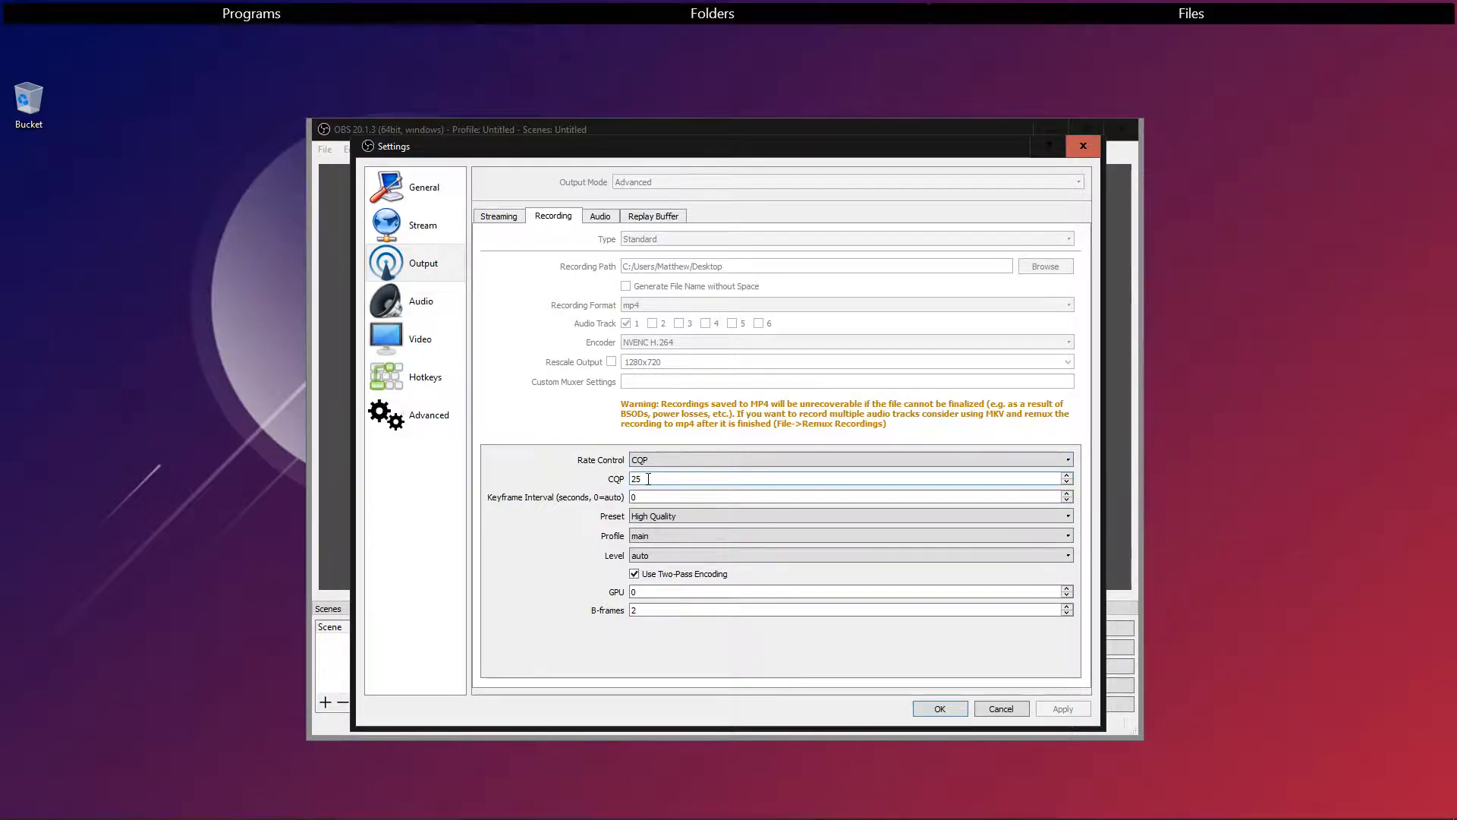
{"action": "left_click", "coordinate": [659, 515]}
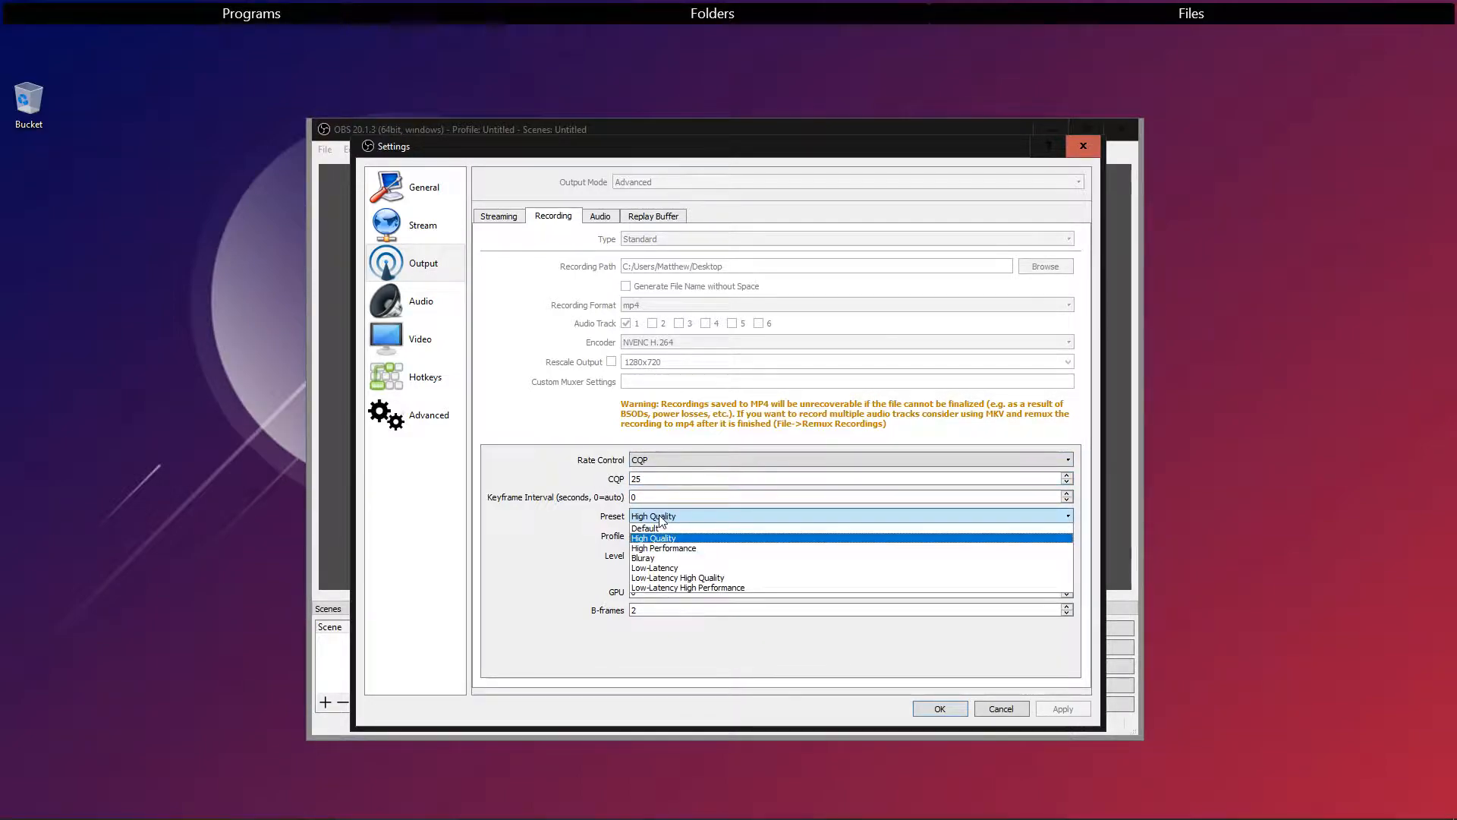
{"action": "left_click", "coordinate": [660, 521]}
{"action": "left_click", "coordinate": [658, 536]}
{"action": "left_click", "coordinate": [658, 536]}
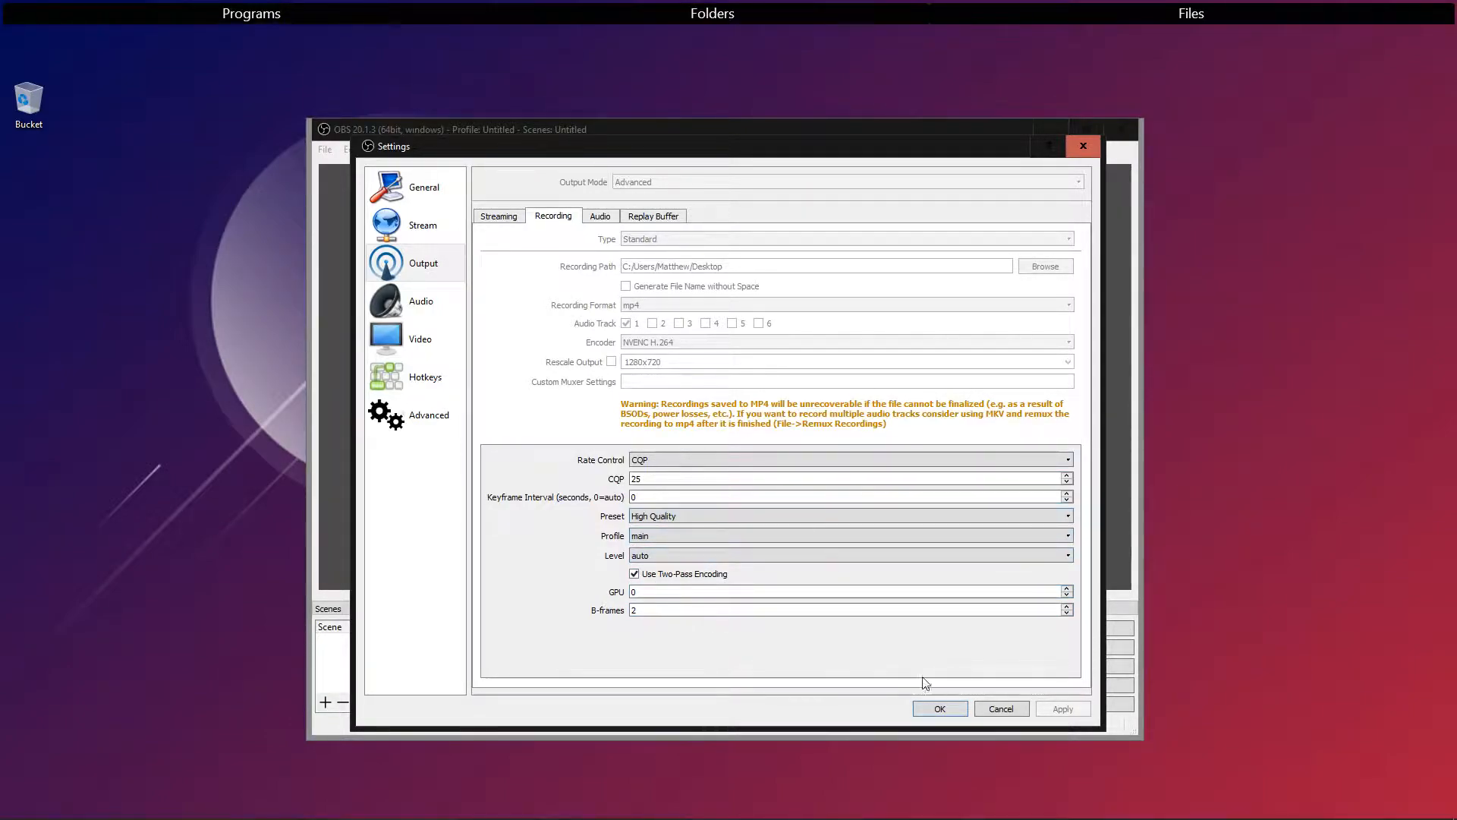
- Review the output settings for the audio tracks and replay buffer, and return to the streaming output
{"action": "left_click", "coordinate": [602, 216]}
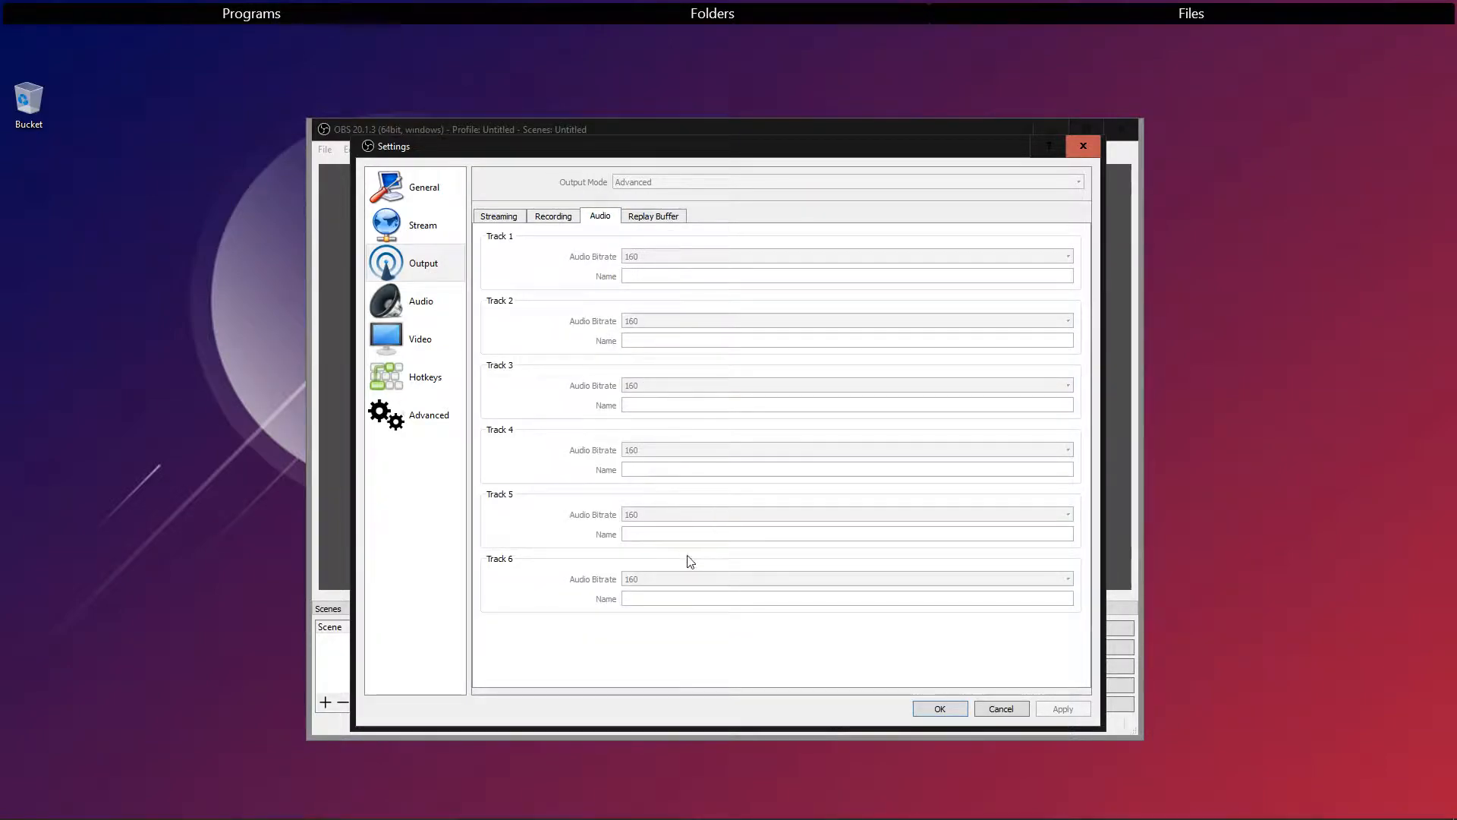
{"action": "left_click", "coordinate": [655, 217]}
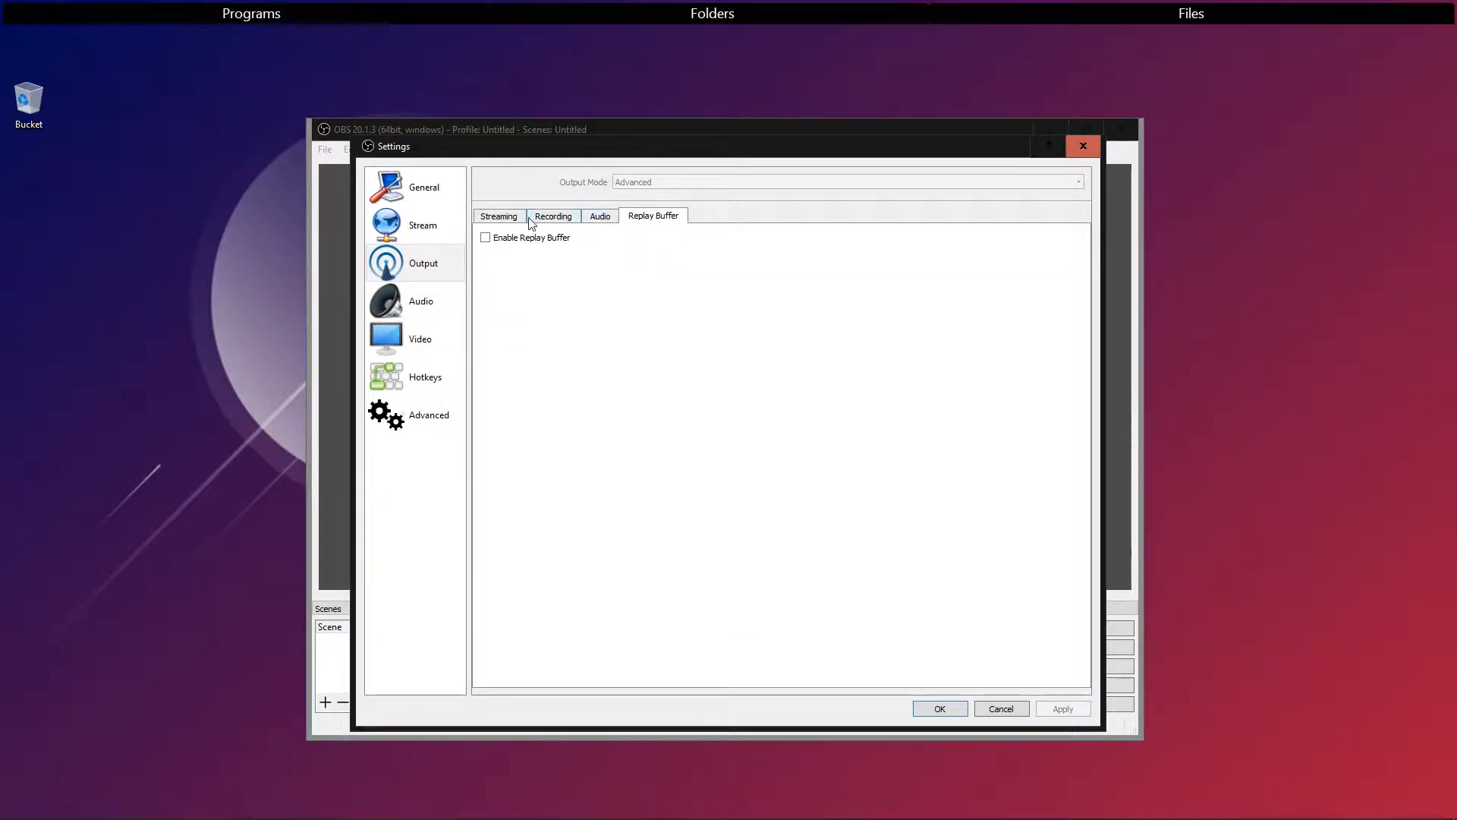
{"action": "left_click", "coordinate": [501, 217]}
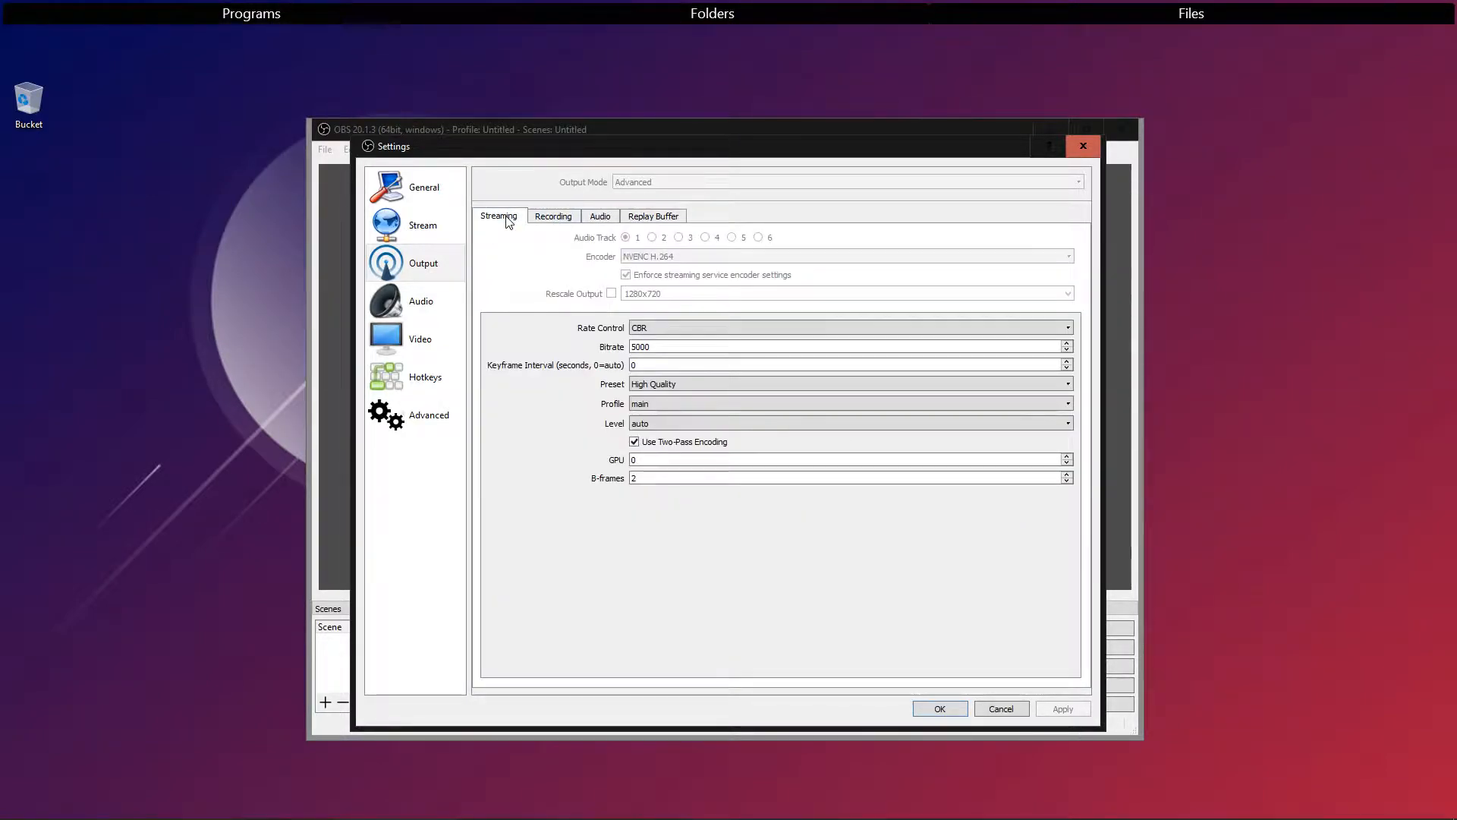
- Display the audio settings and examine the available sample rate and channel options
{"action": "left_click", "coordinate": [427, 308]}
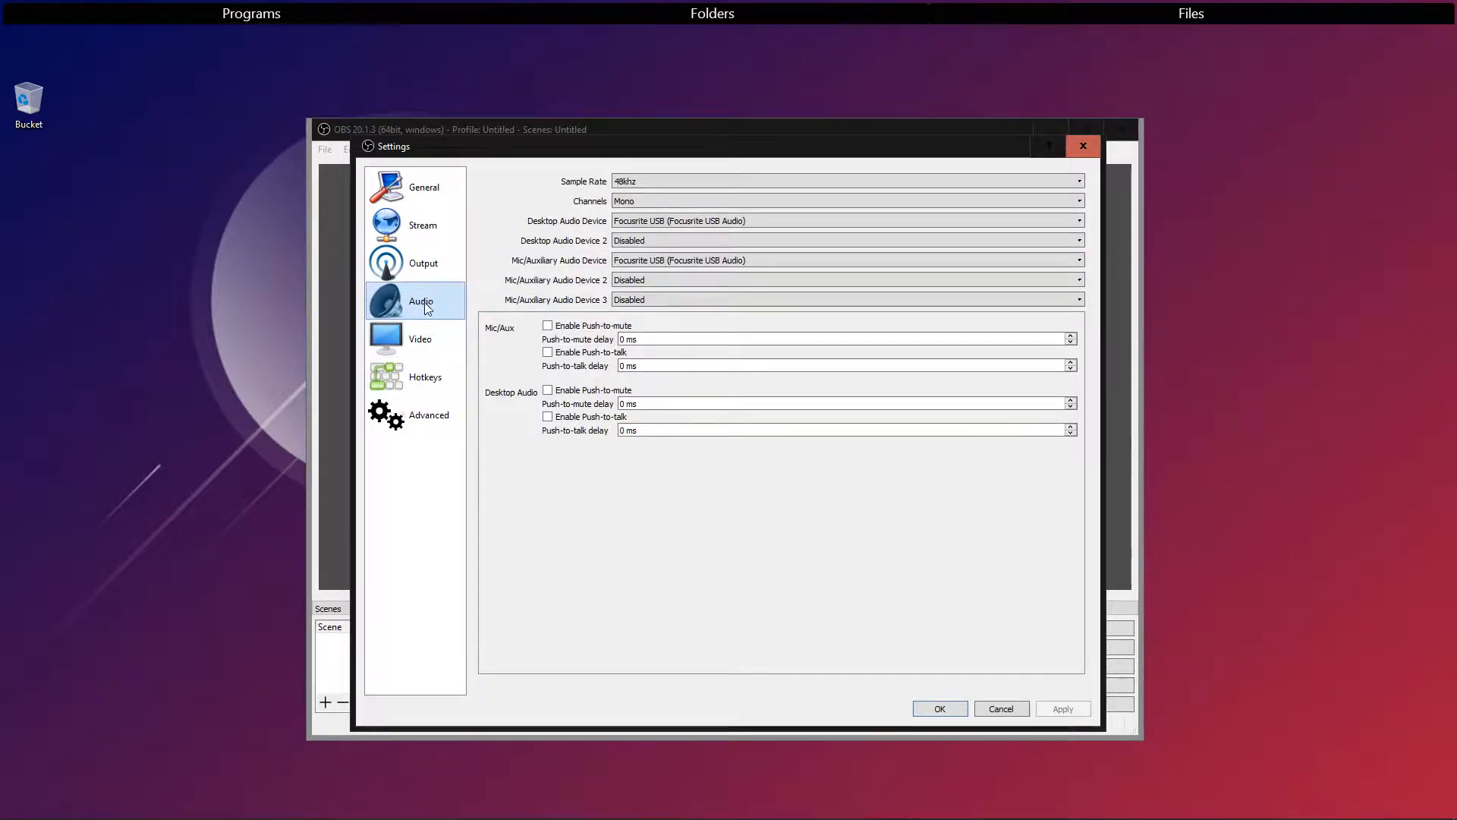
{"action": "left_click", "coordinate": [667, 180]}
{"action": "left_click", "coordinate": [665, 176]}
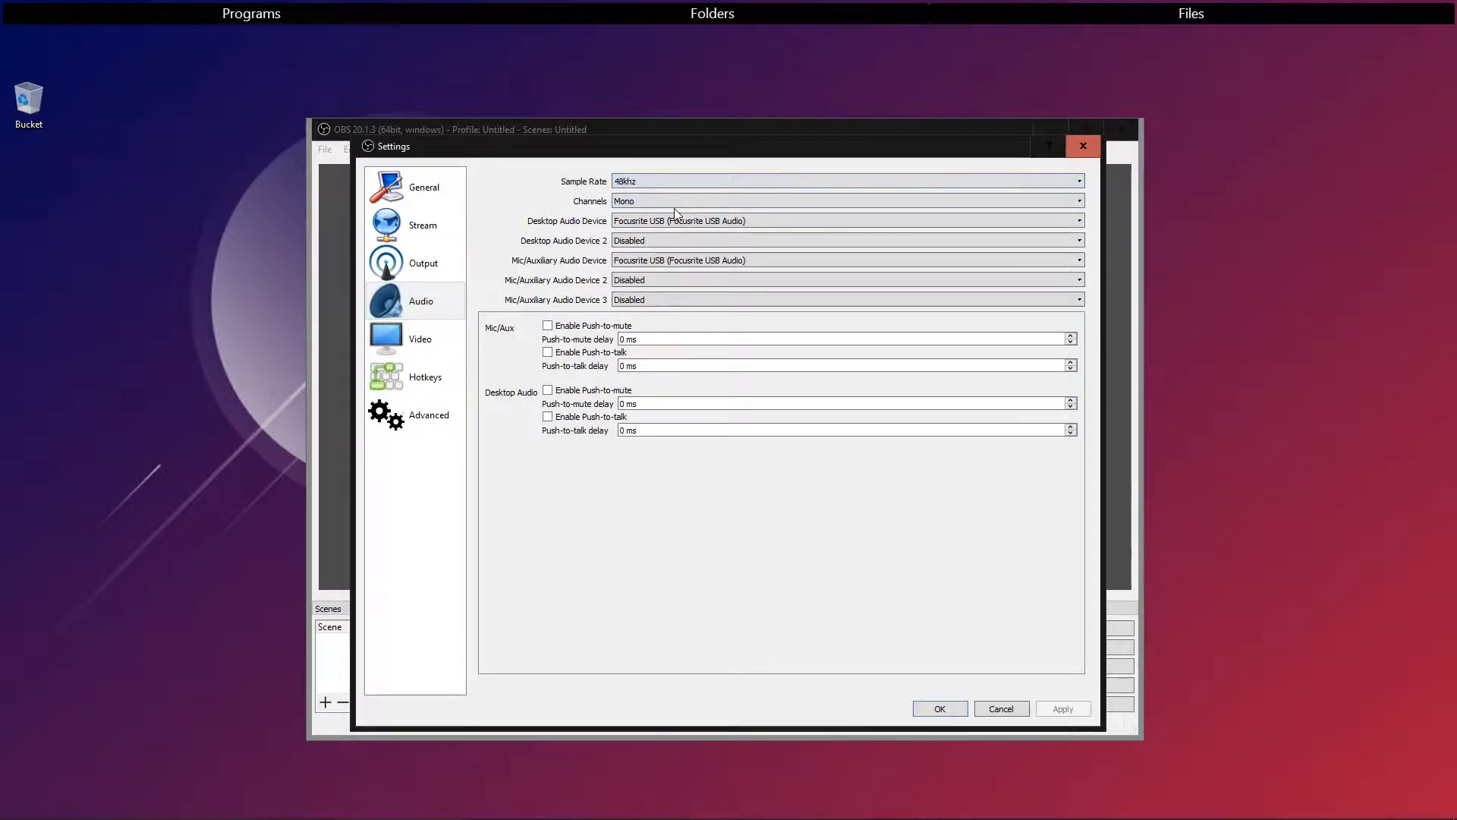
{"action": "left_click", "coordinate": [672, 202]}
{"action": "left_click", "coordinate": [672, 201]}
{"action": "left_click", "coordinate": [673, 201]}
{"action": "left_click", "coordinate": [656, 214]}
{"action": "left_click", "coordinate": [648, 207]}
{"action": "left_click", "coordinate": [648, 207]}
{"action": "left_click", "coordinate": [689, 204]}
{"action": "left_click", "coordinate": [687, 204]}
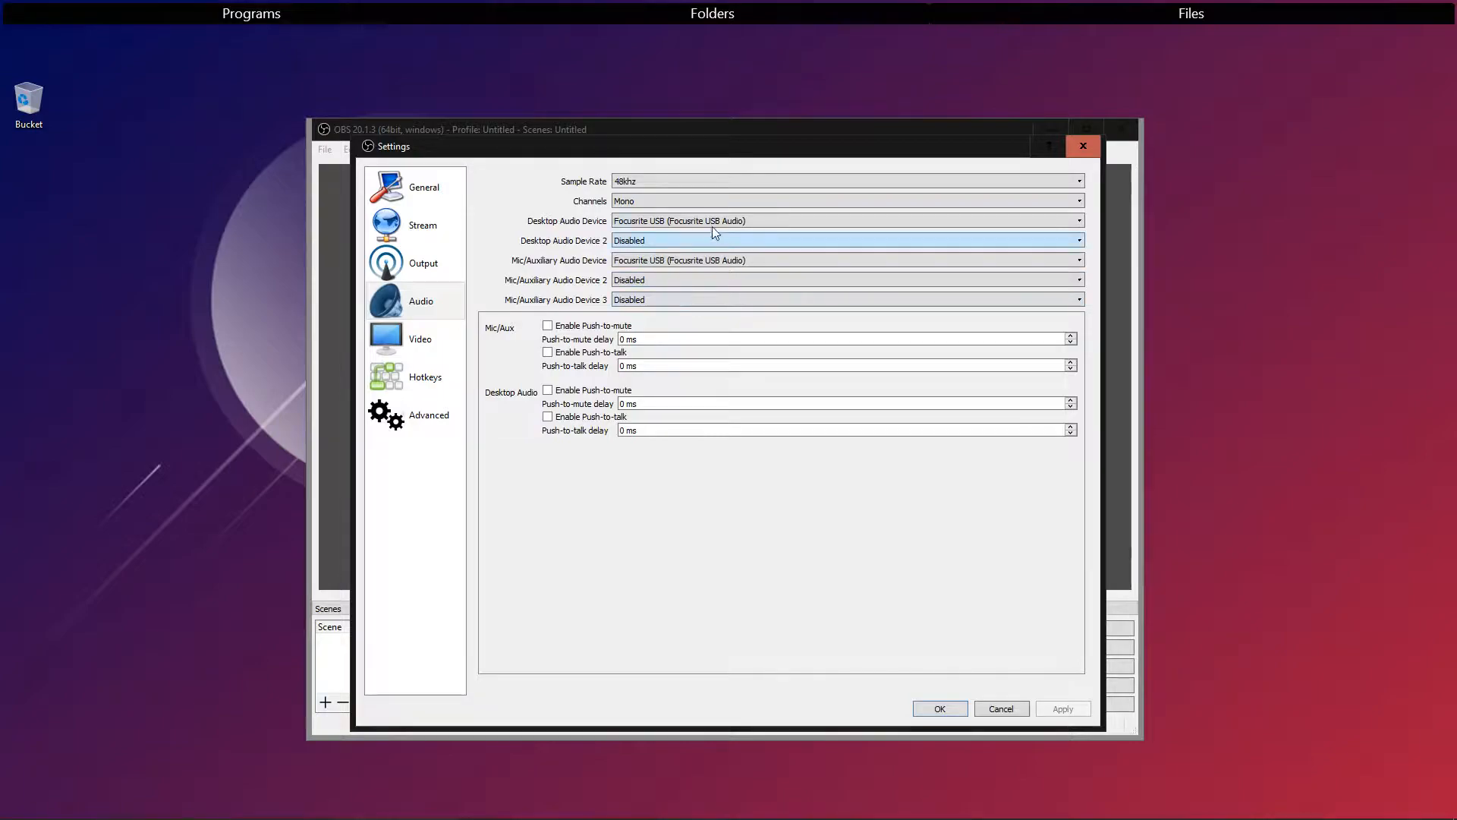
- Choose Focusrite USB (Focusrite USB Audio) as the first desktop audio device
{"action": "left_click", "coordinate": [769, 220]}
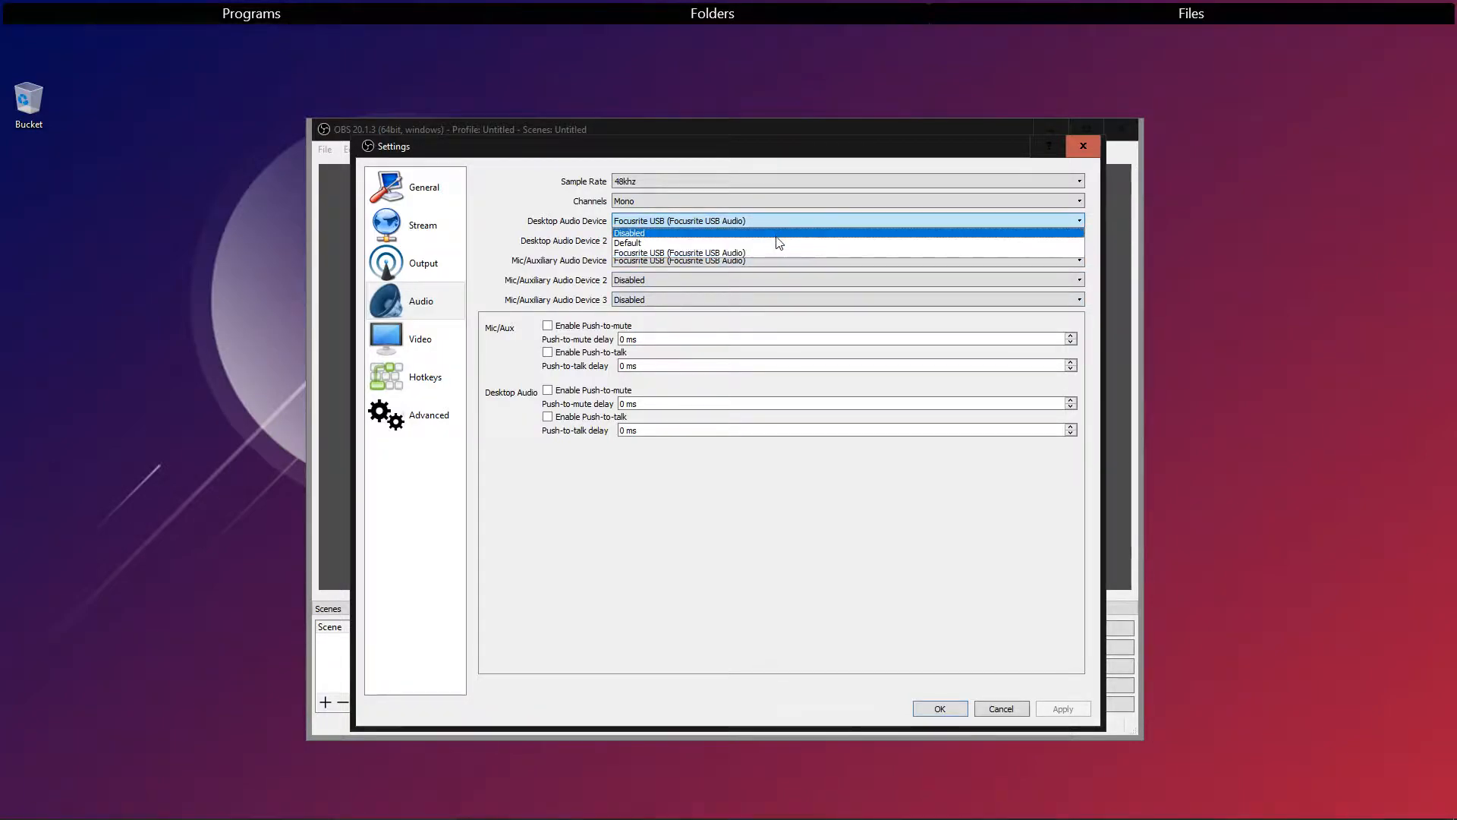
{"action": "left_click", "coordinate": [773, 251]}
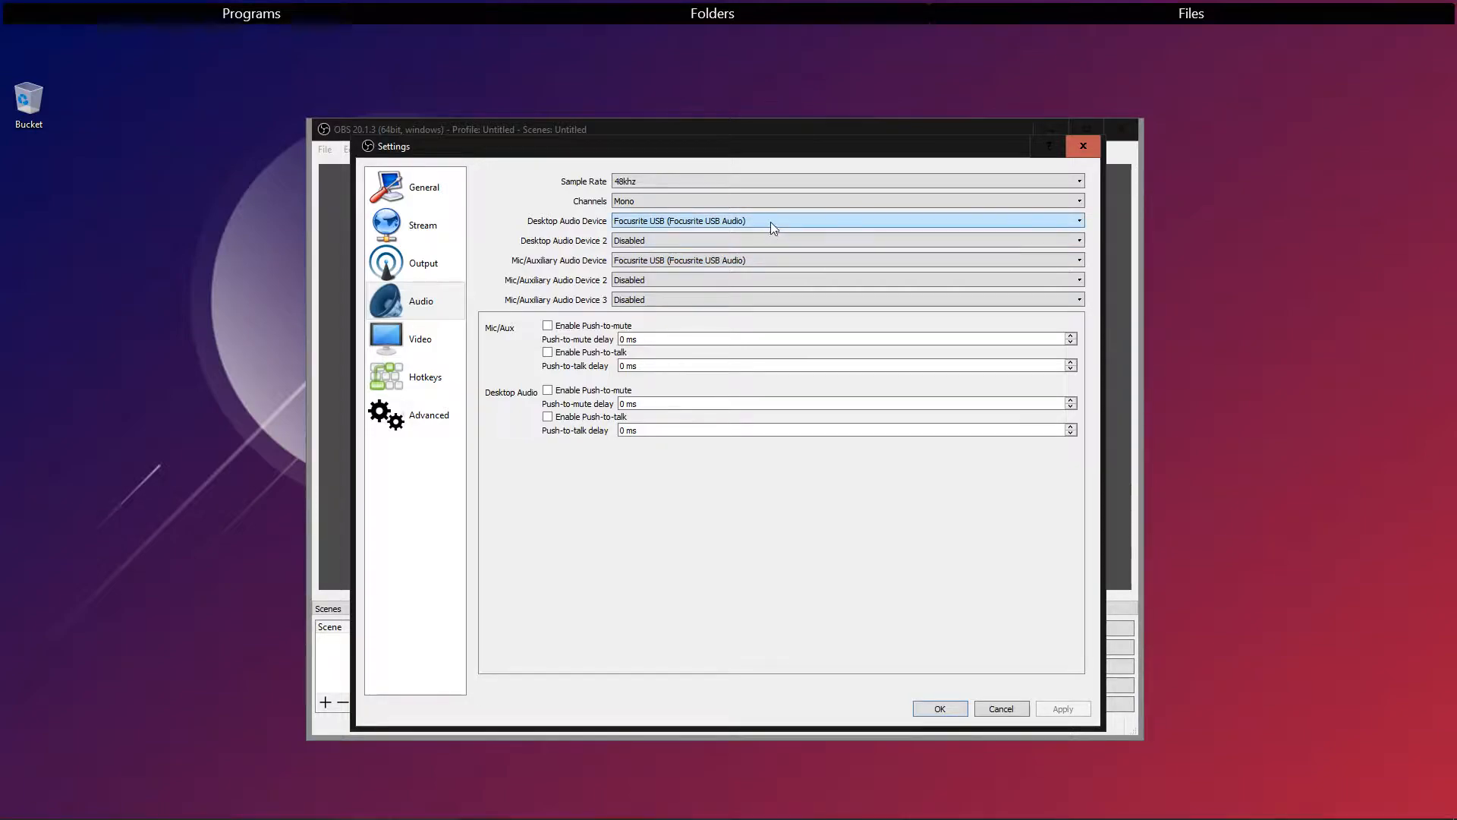
{"action": "left_click", "coordinate": [771, 220]}
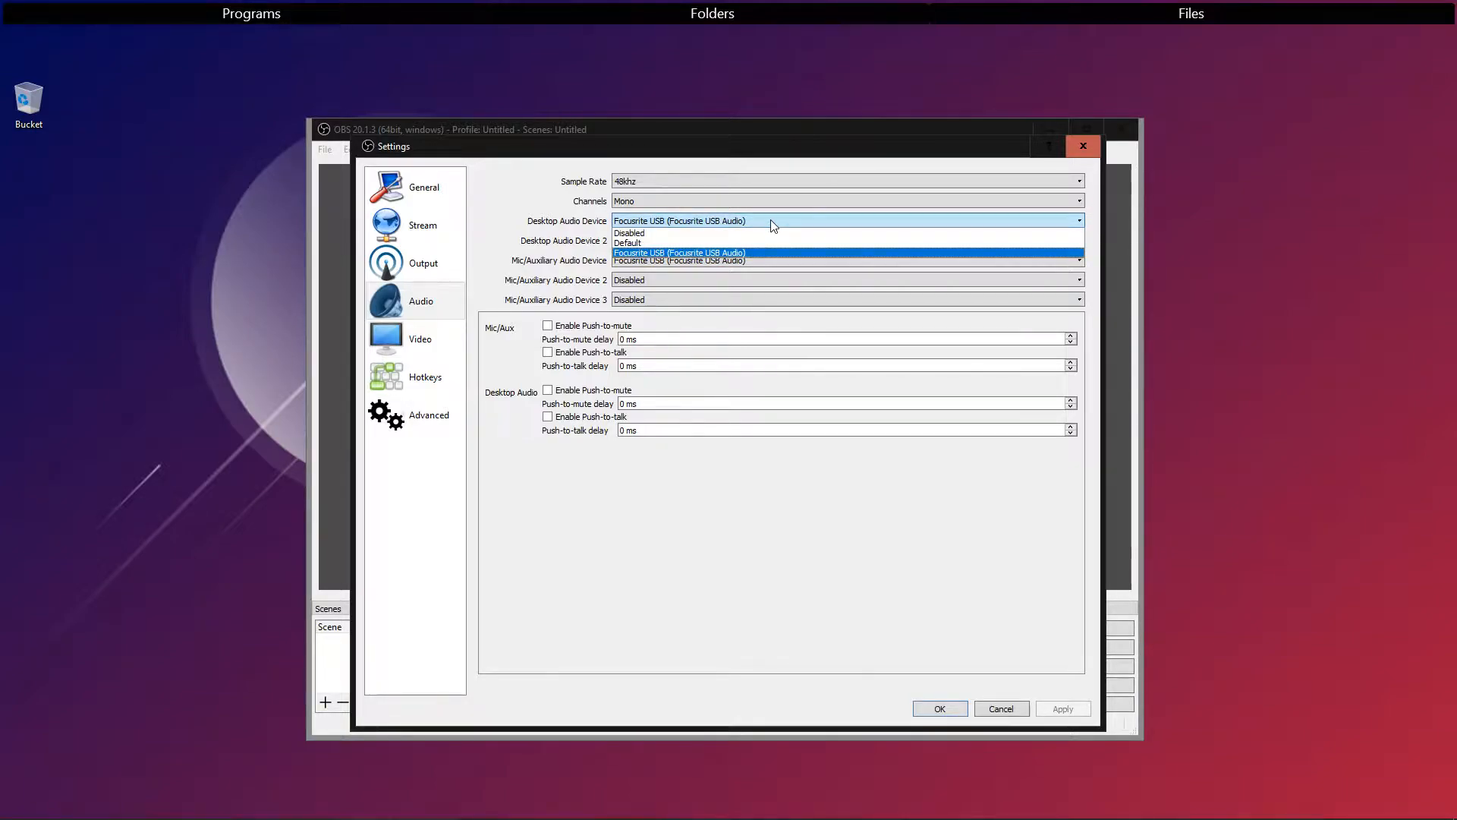
{"action": "left_click", "coordinate": [773, 222]}
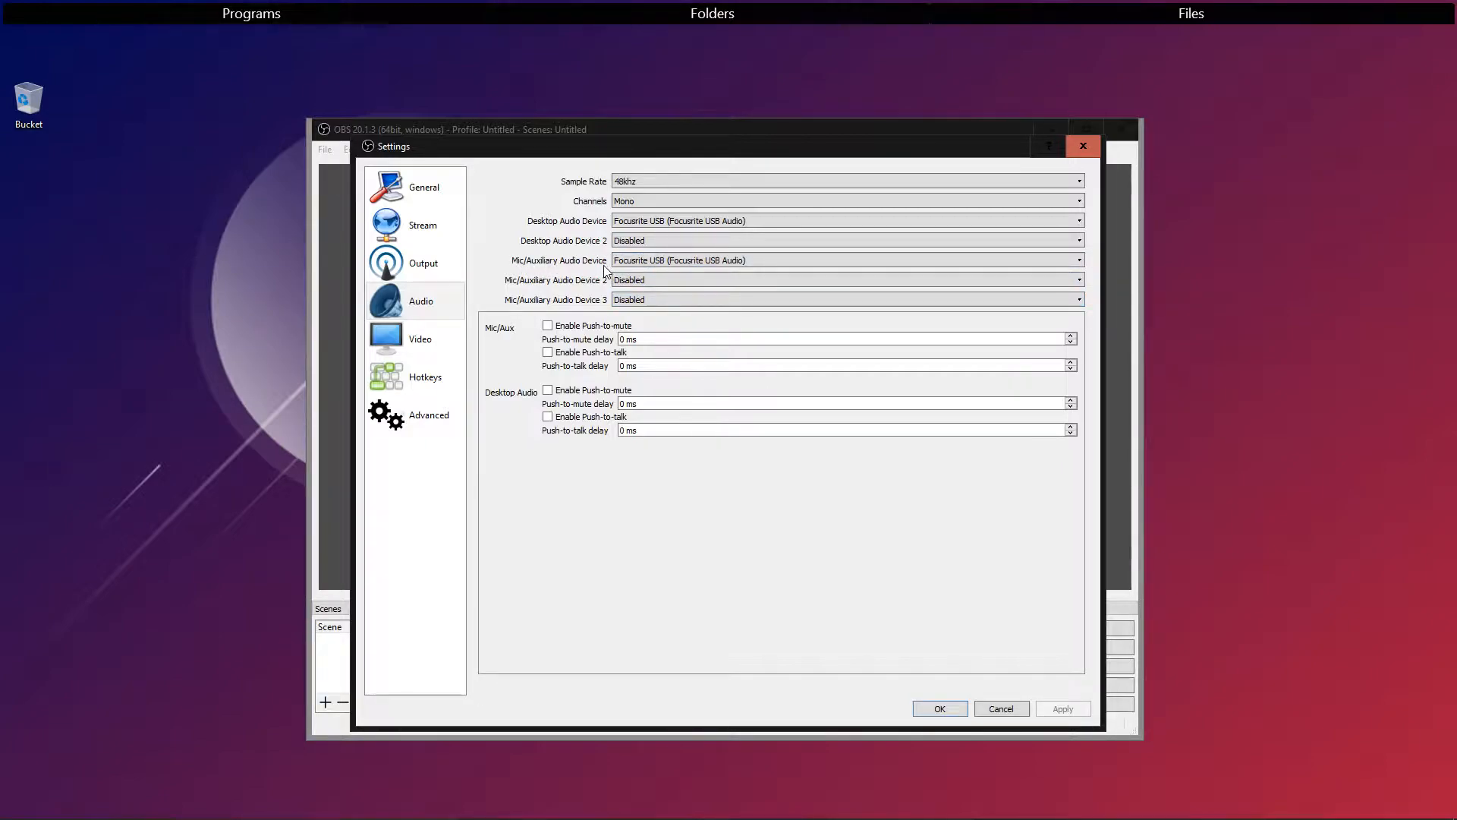
- Choose Focusrite USB (Focusrite USB Audio) as the first mic/auxiliary audio device
{"action": "left_click", "coordinate": [641, 262]}
{"action": "left_click", "coordinate": [641, 263]}
{"action": "left_click", "coordinate": [642, 260]}
{"action": "left_click", "coordinate": [645, 262]}
{"action": "left_click", "coordinate": [647, 266]}
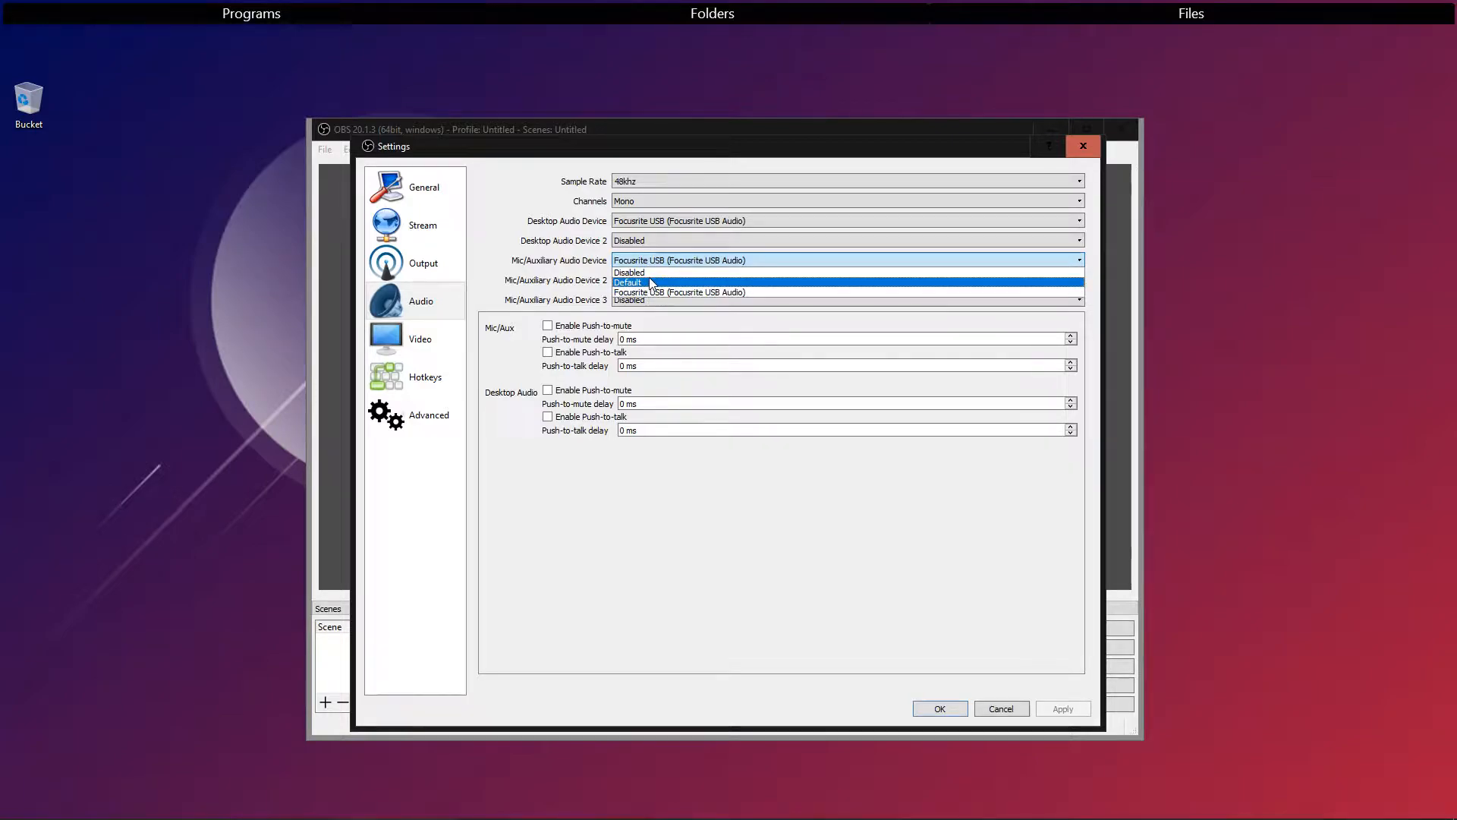
{"action": "left_click", "coordinate": [651, 292]}
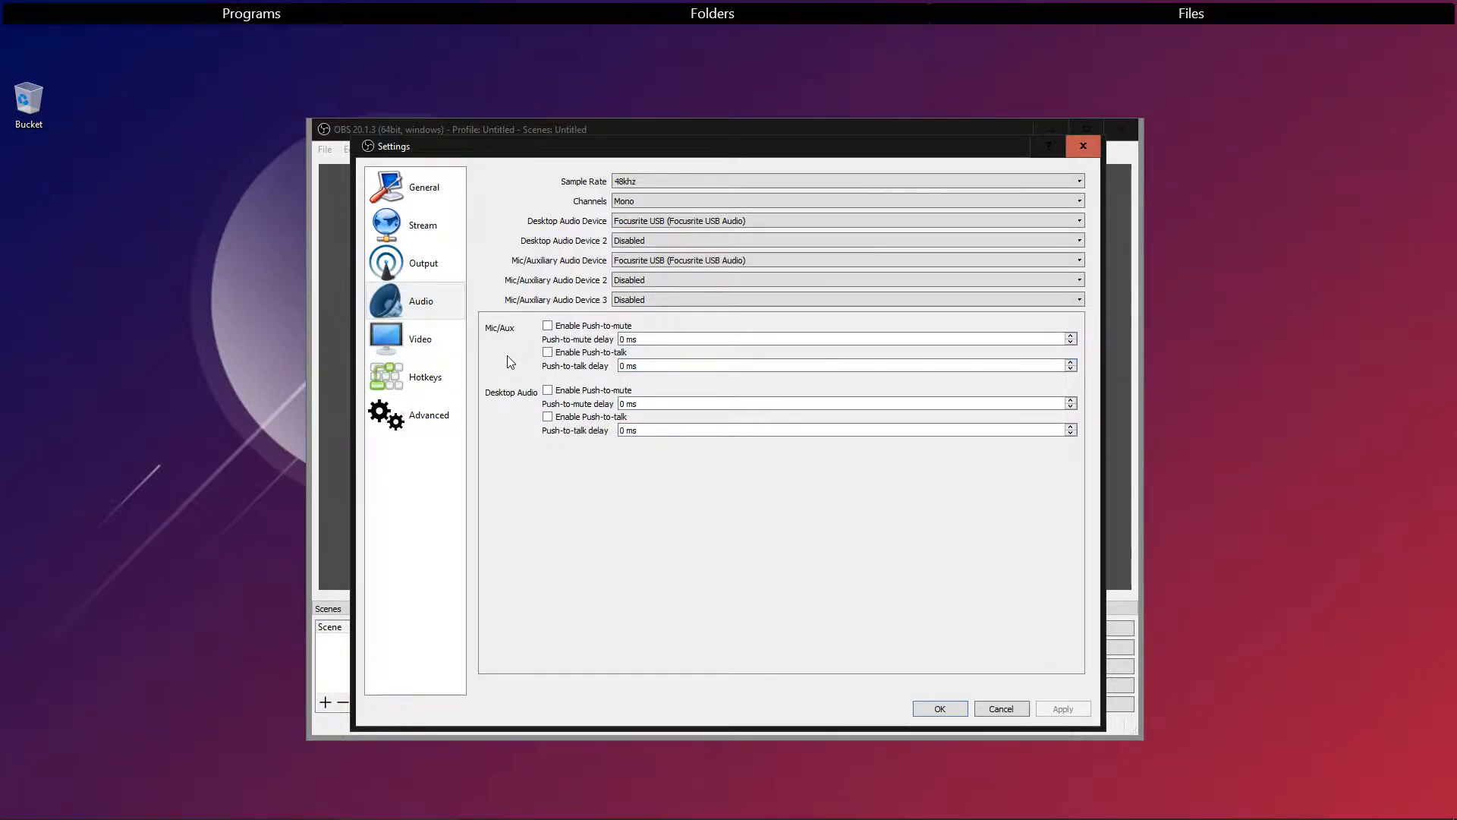
- Review the video resolution and FPS settings and look through the full list of hotkeys
{"action": "left_click", "coordinate": [419, 345]}
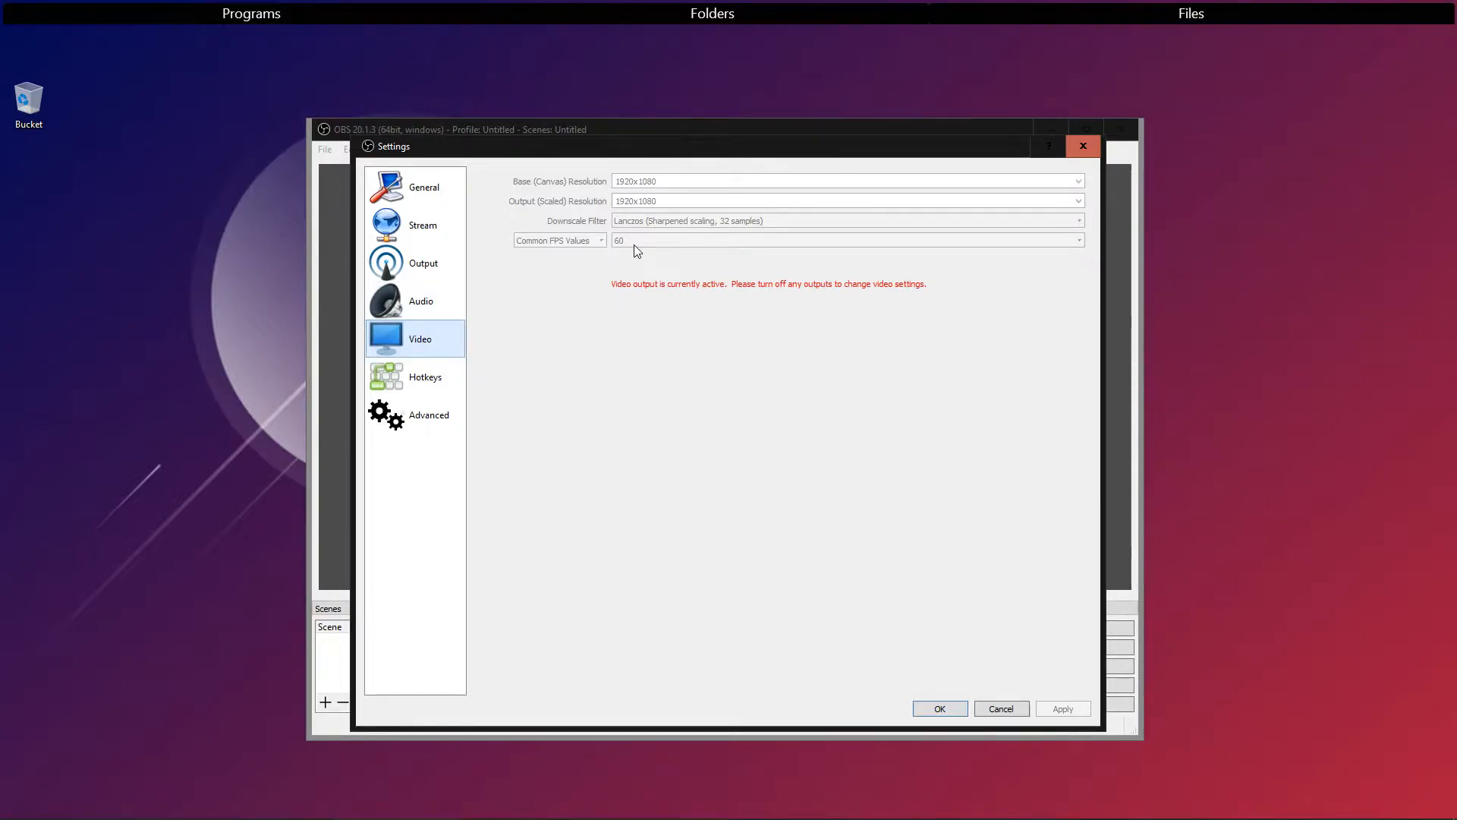
{"action": "left_click", "coordinate": [440, 395]}
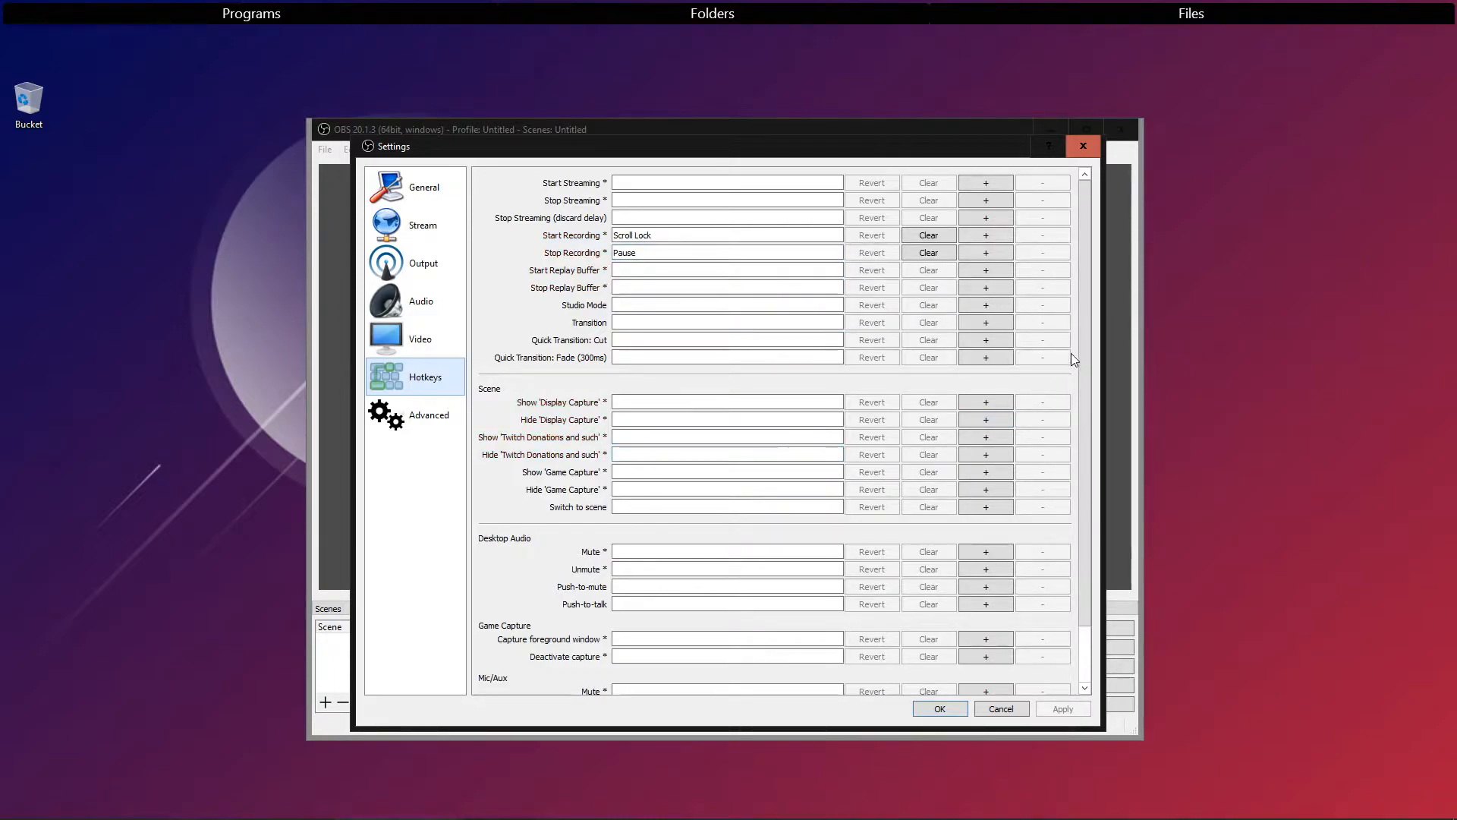
{"action": "scroll", "coordinate": [1086, 334], "scroll_direction": "down", "scroll_amount": 3}
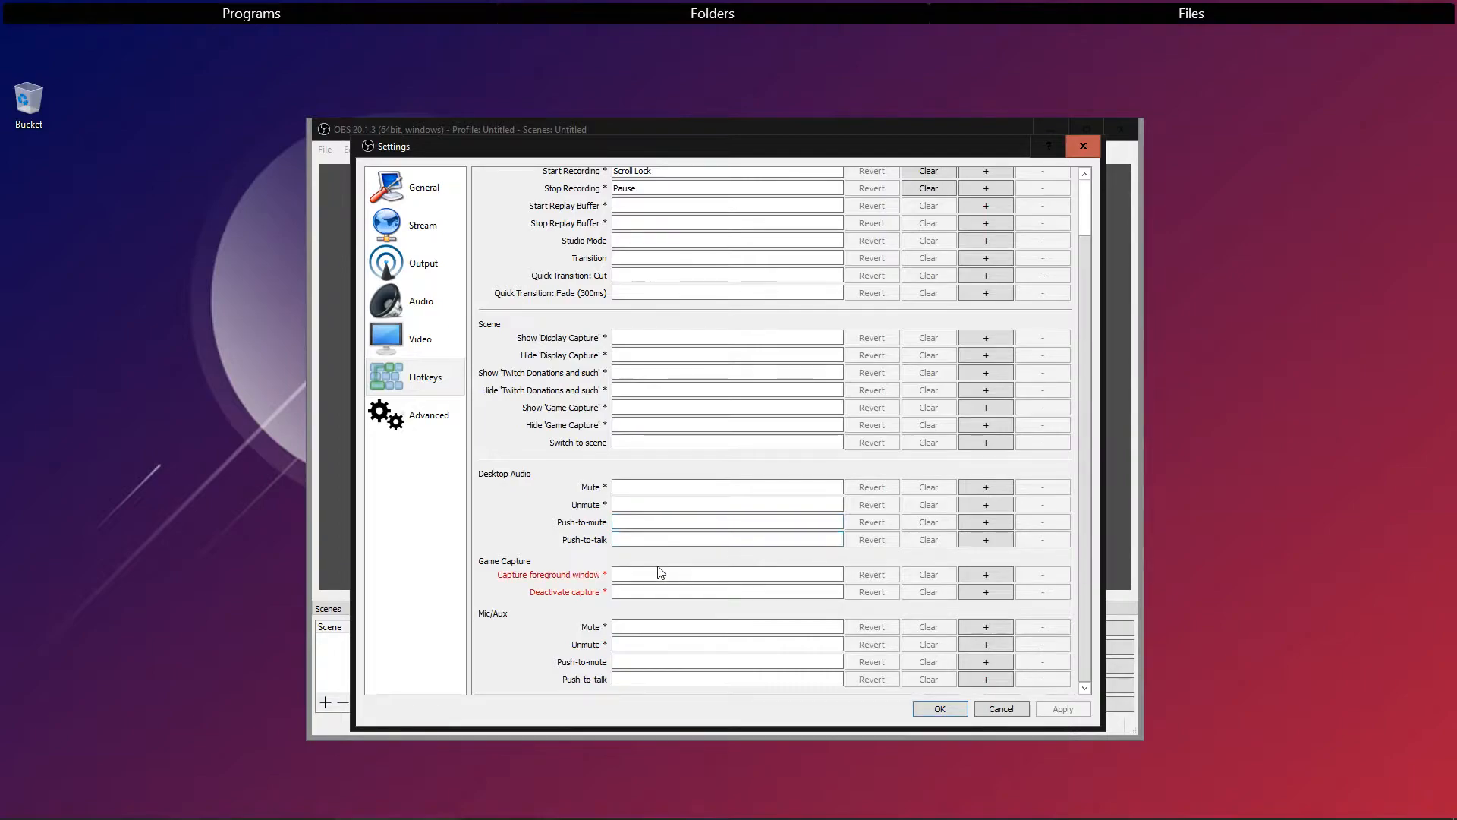
{"action": "left_click_drag", "start_coordinate": [1084, 558], "coordinate": [1086, 515]}
{"action": "left_click_drag", "start_coordinate": [1090, 421], "coordinate": [1108, 371]}
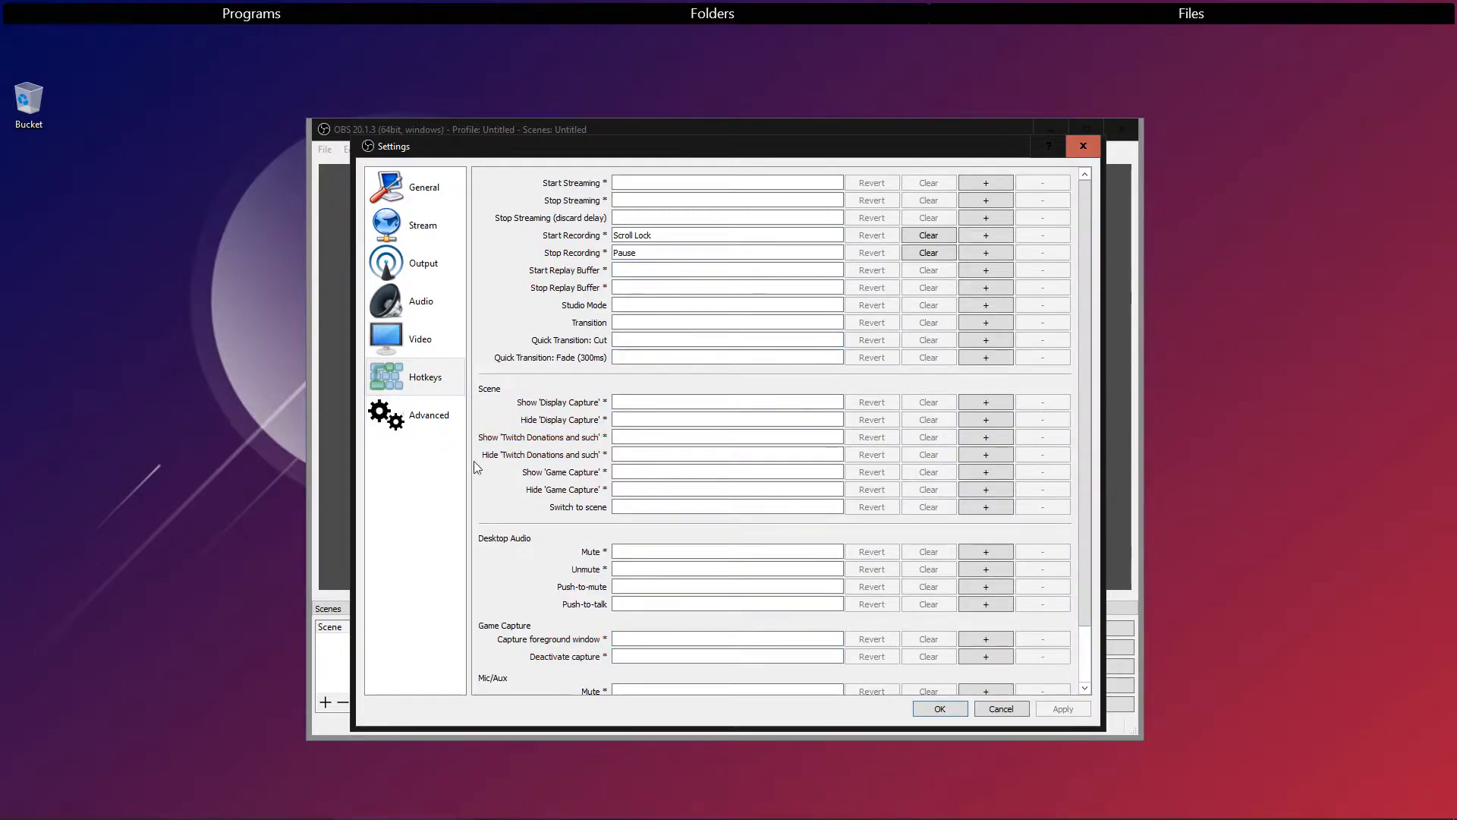
- Display the advanced settings and choose Above Normal as the process priority
{"action": "left_click", "coordinate": [439, 416]}
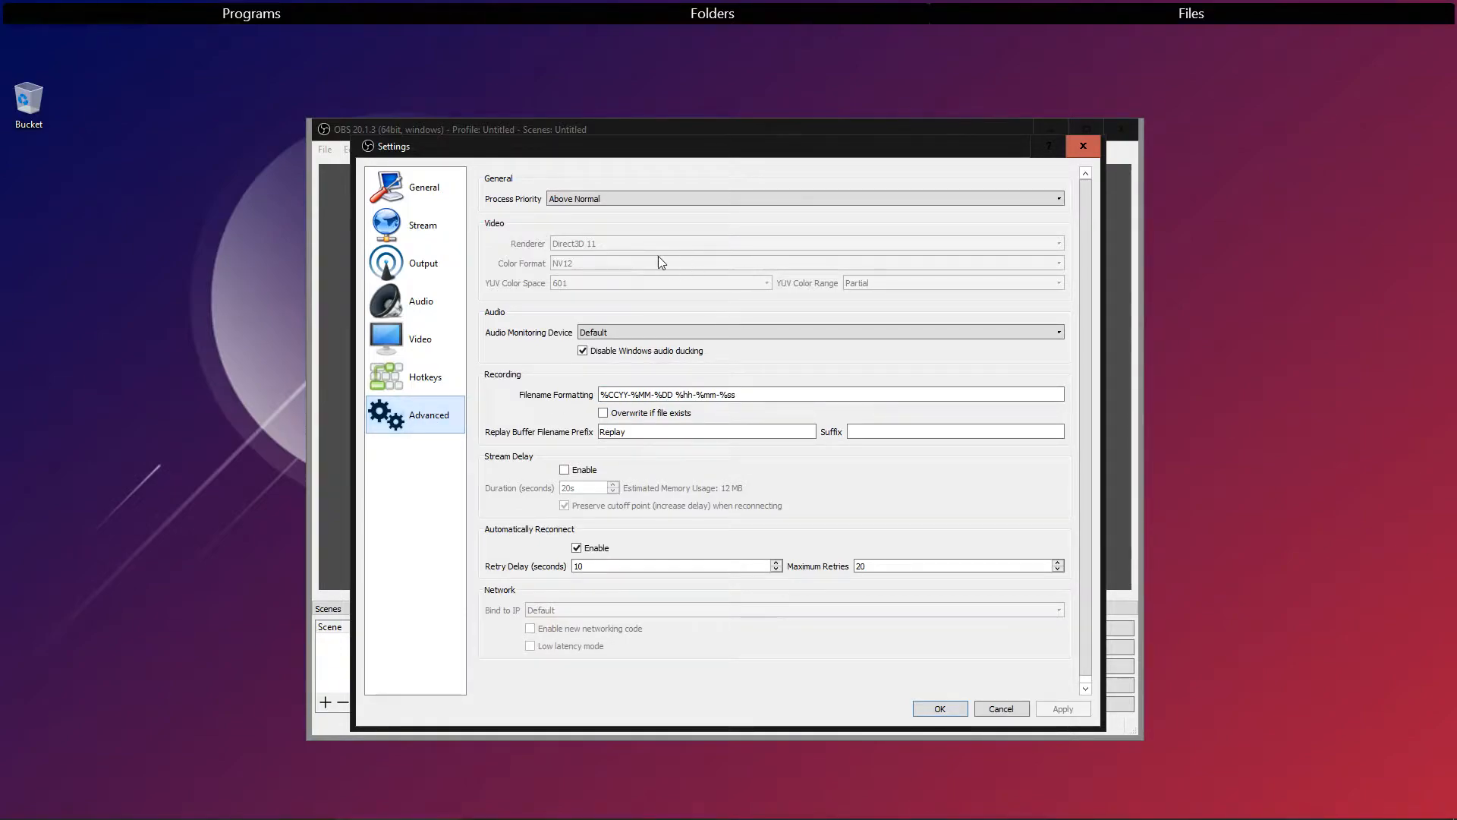
{"action": "left_click", "coordinate": [646, 202]}
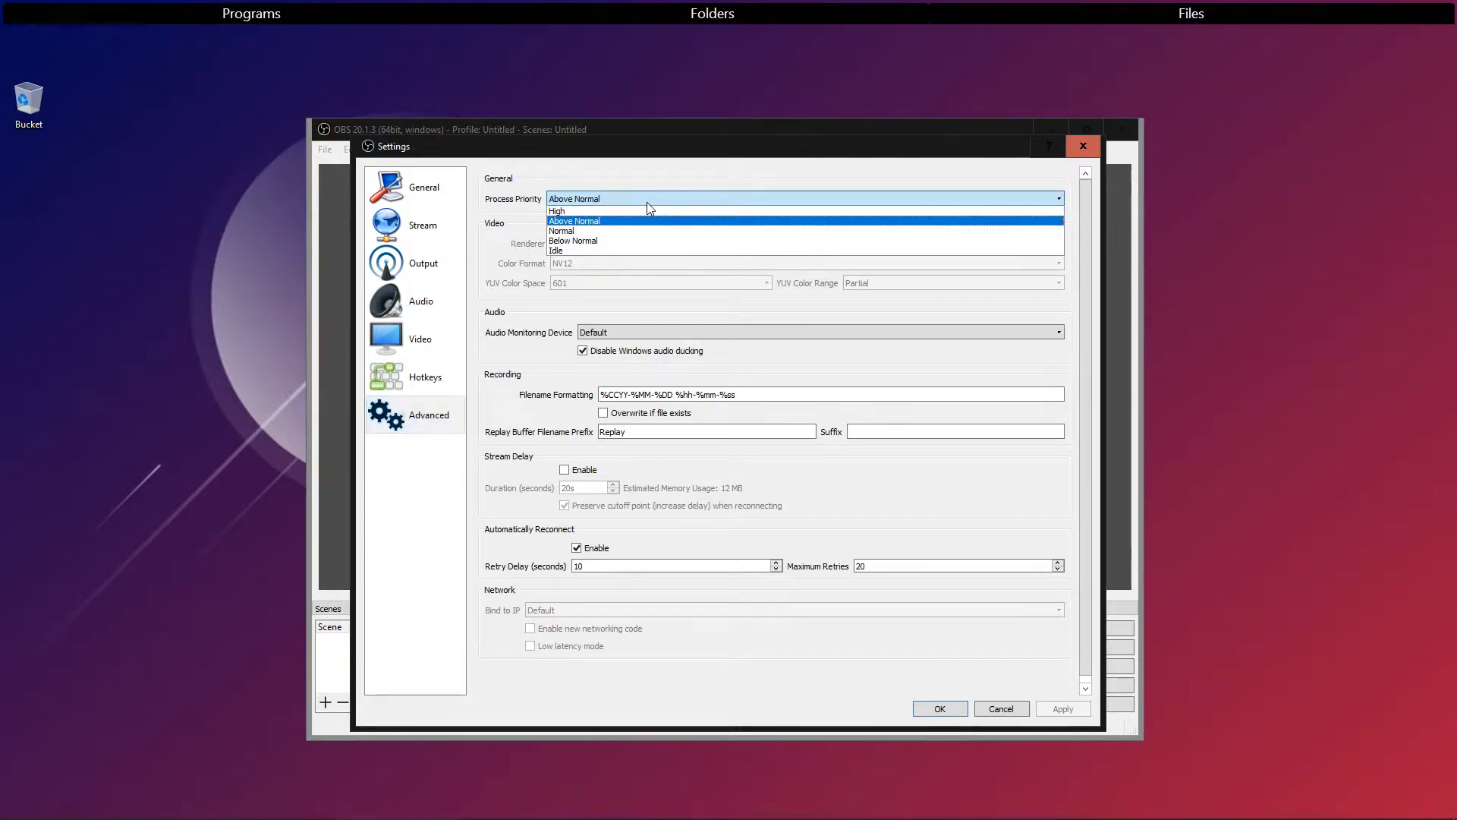
{"action": "left_click", "coordinate": [646, 201]}
{"action": "left_click", "coordinate": [647, 200]}
{"action": "left_click", "coordinate": [648, 200]}
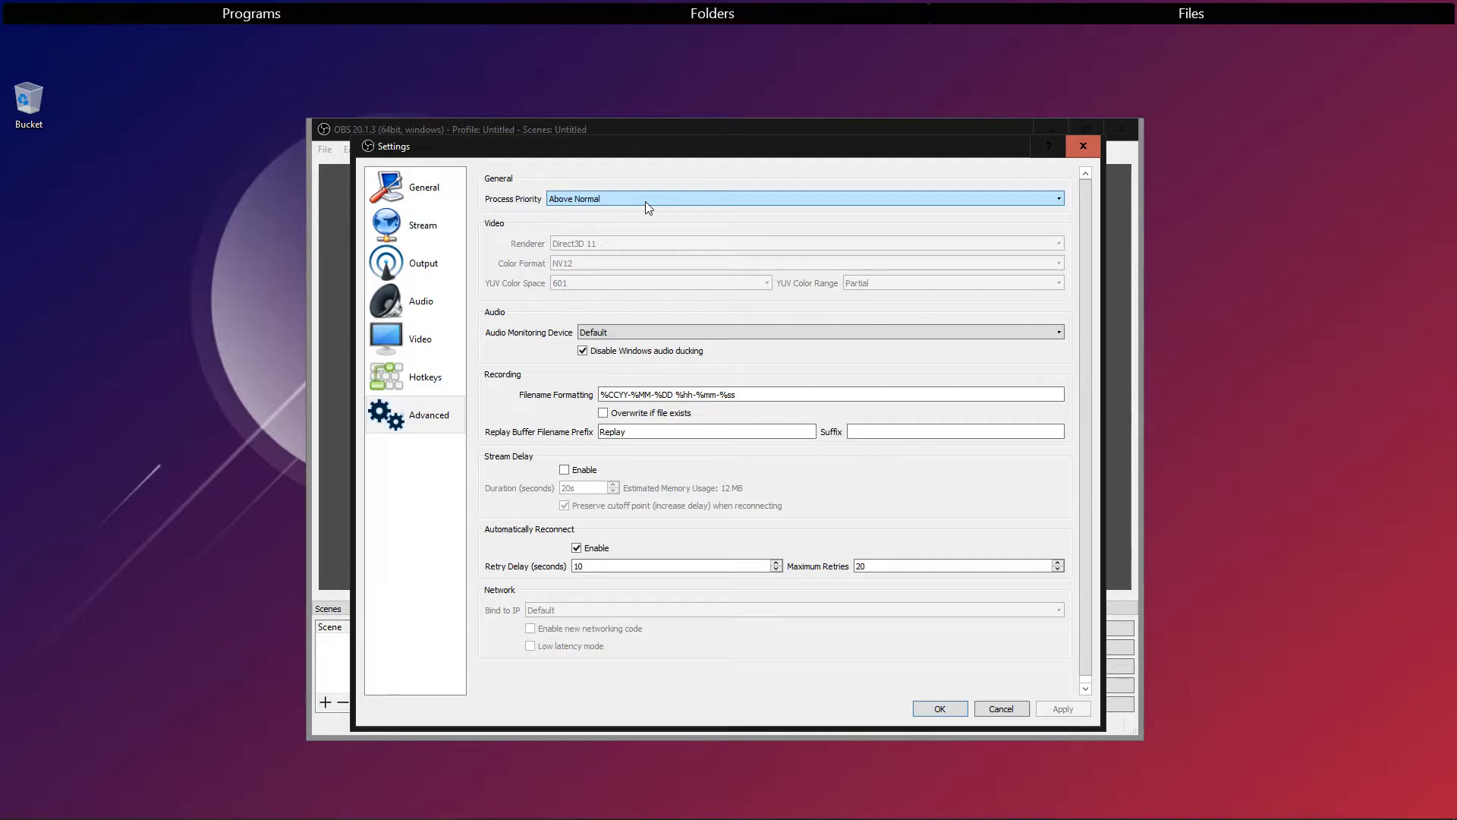
{"action": "left_click", "coordinate": [645, 202]}
{"action": "left_click", "coordinate": [645, 202]}
{"action": "left_click", "coordinate": [645, 202]}
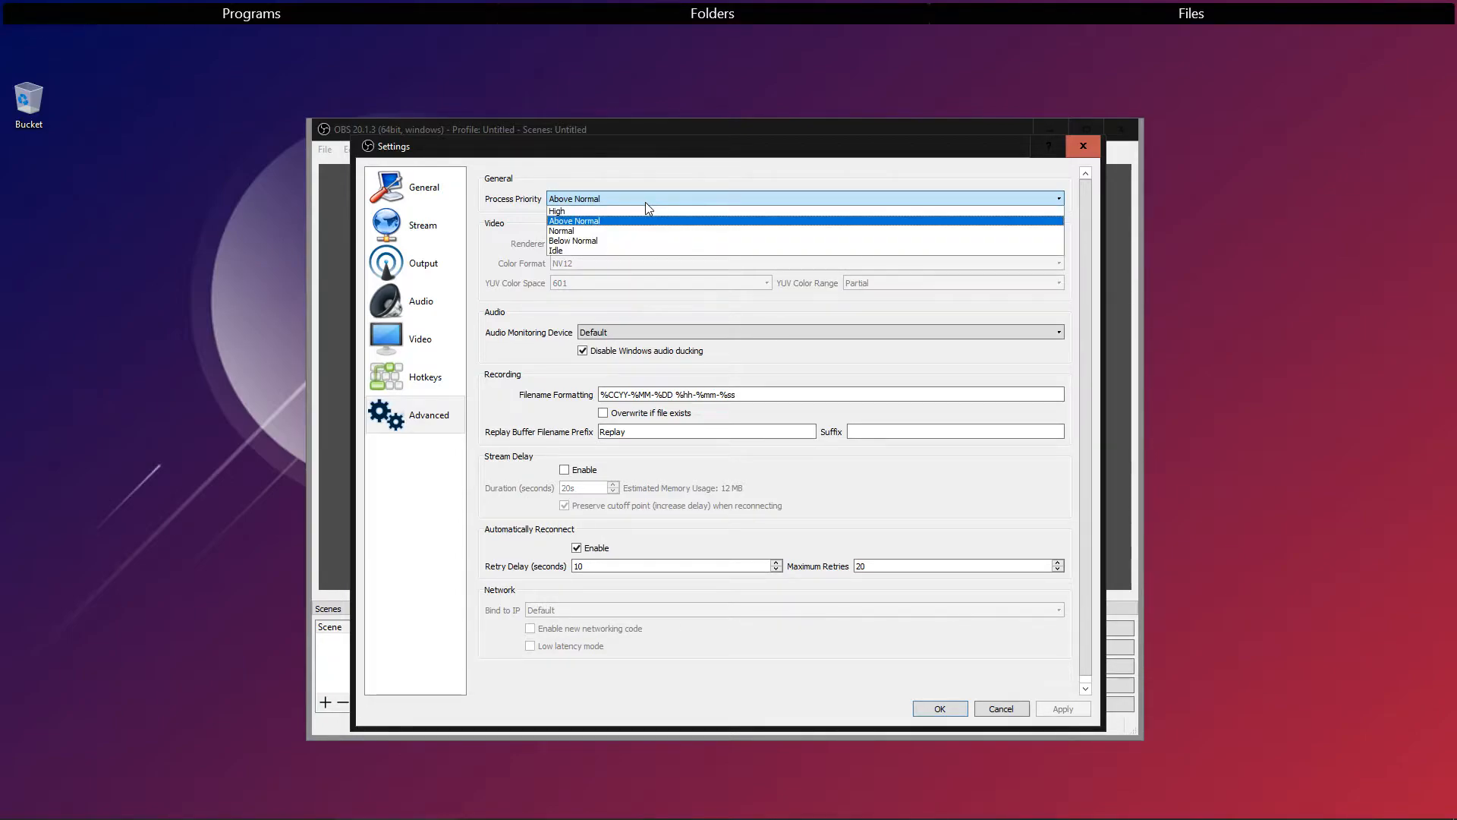
{"action": "left_click", "coordinate": [592, 221]}
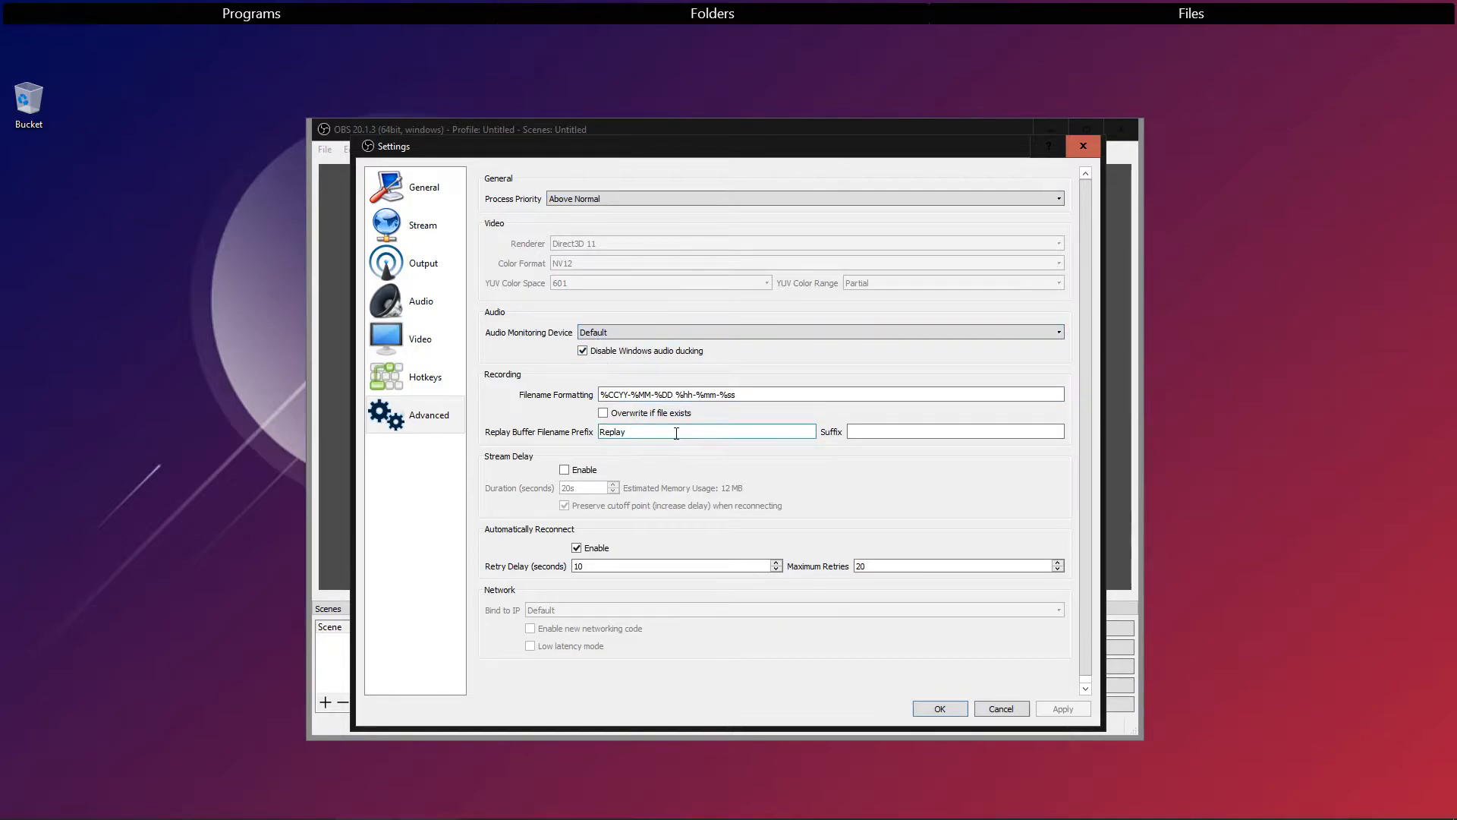
- Examine the recording filename formatting codes and accept the settings
{"action": "left_click_drag", "start_coordinate": [742, 394], "coordinate": [605, 393]}
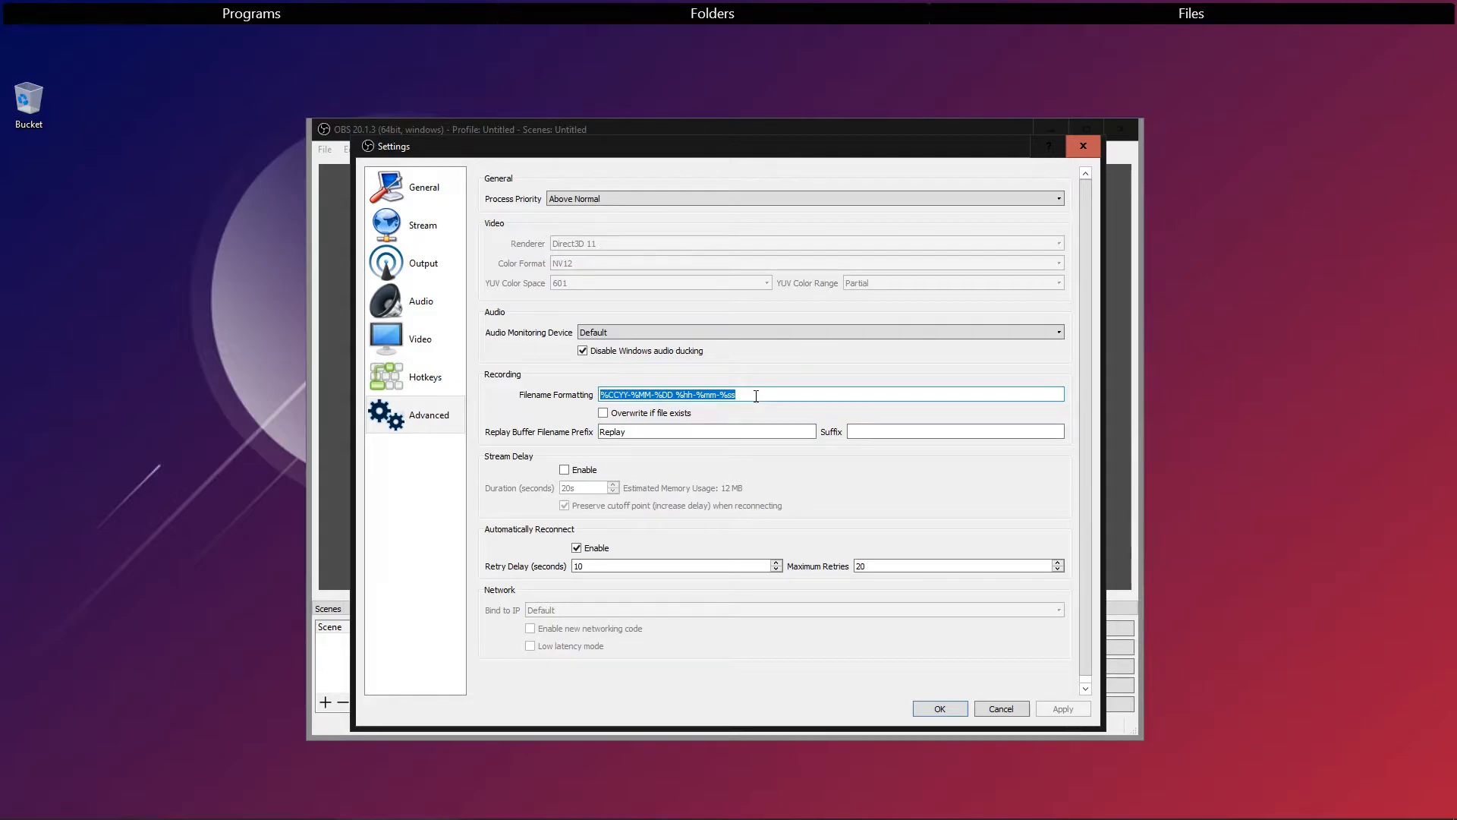
{"action": "mouse_move", "coordinate": [748, 396]}
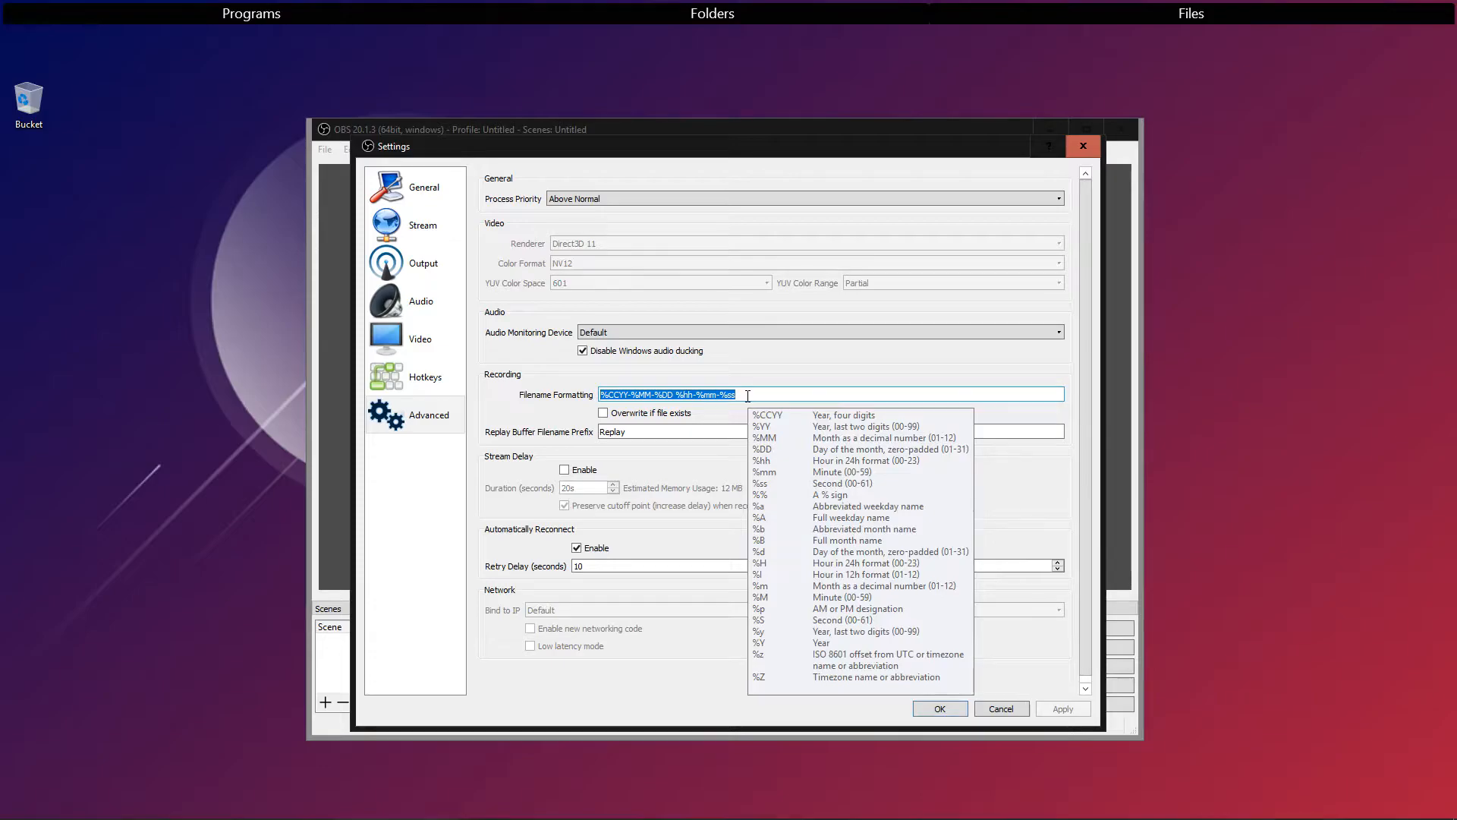
{"action": "left_click", "coordinate": [748, 395]}
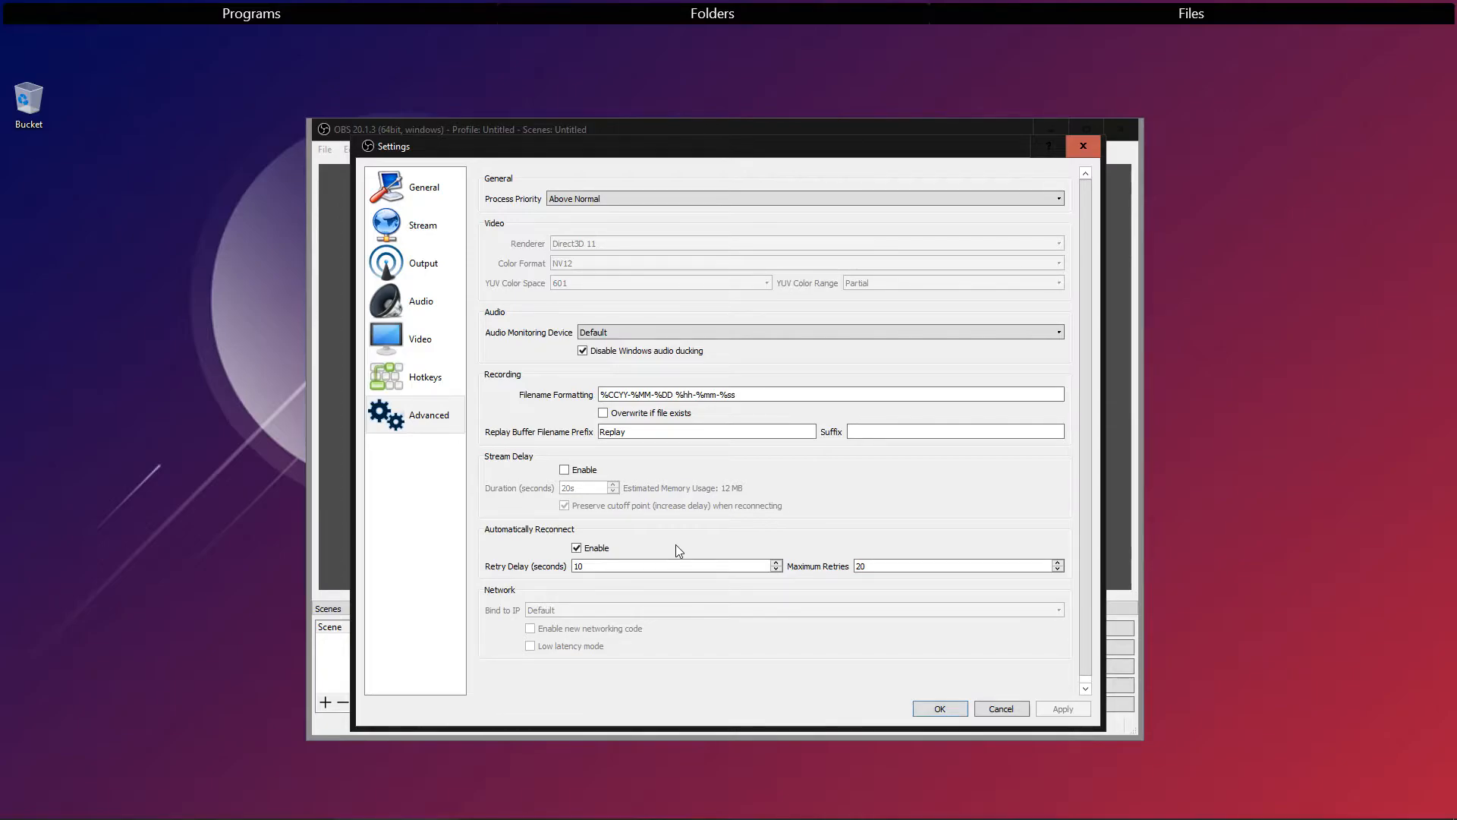
{"action": "mouse_move", "coordinate": [751, 400]}
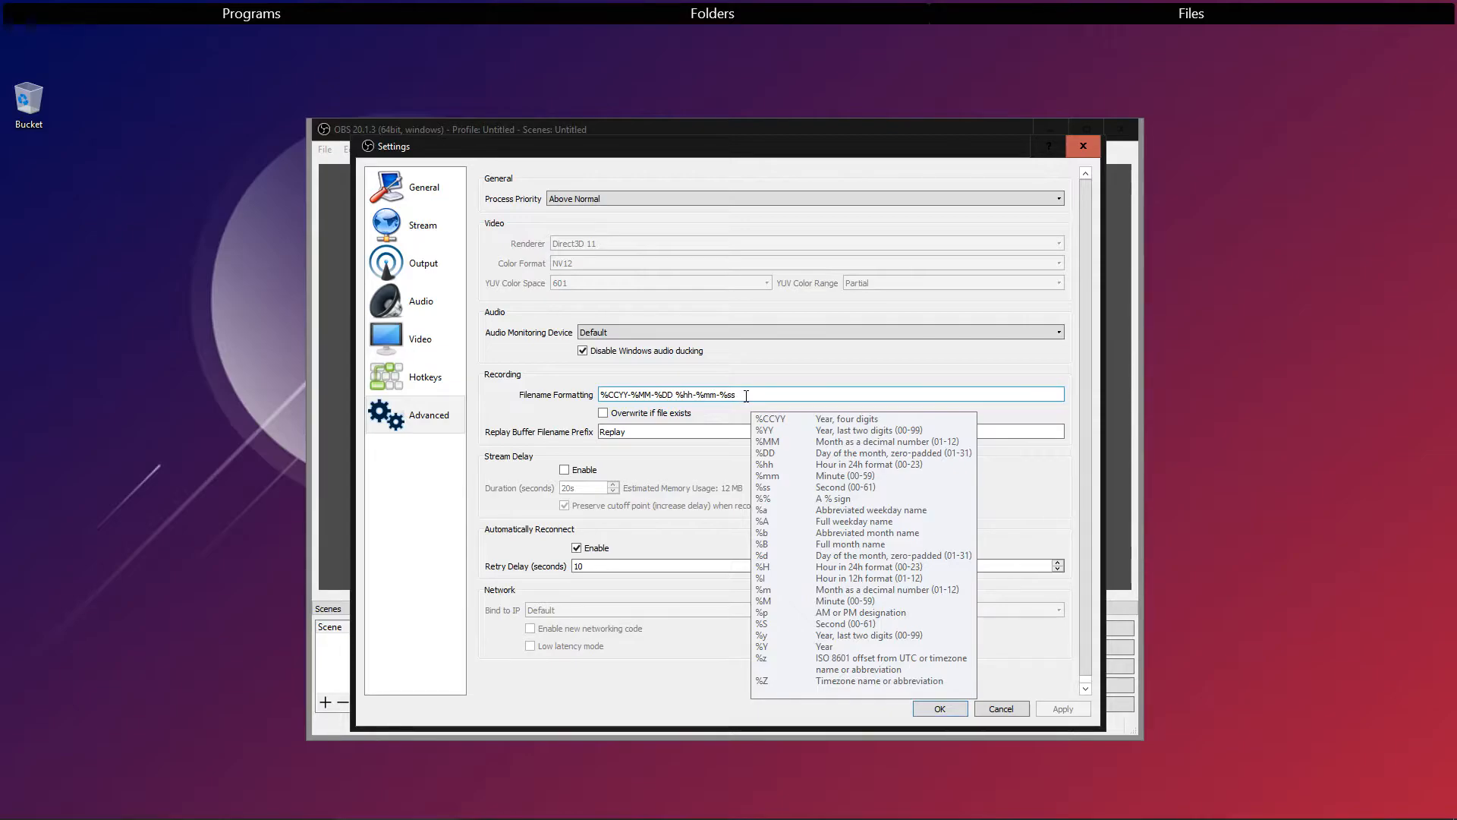
{"action": "left_click_drag", "start_coordinate": [1456, 277], "coordinate": [179, 289]}
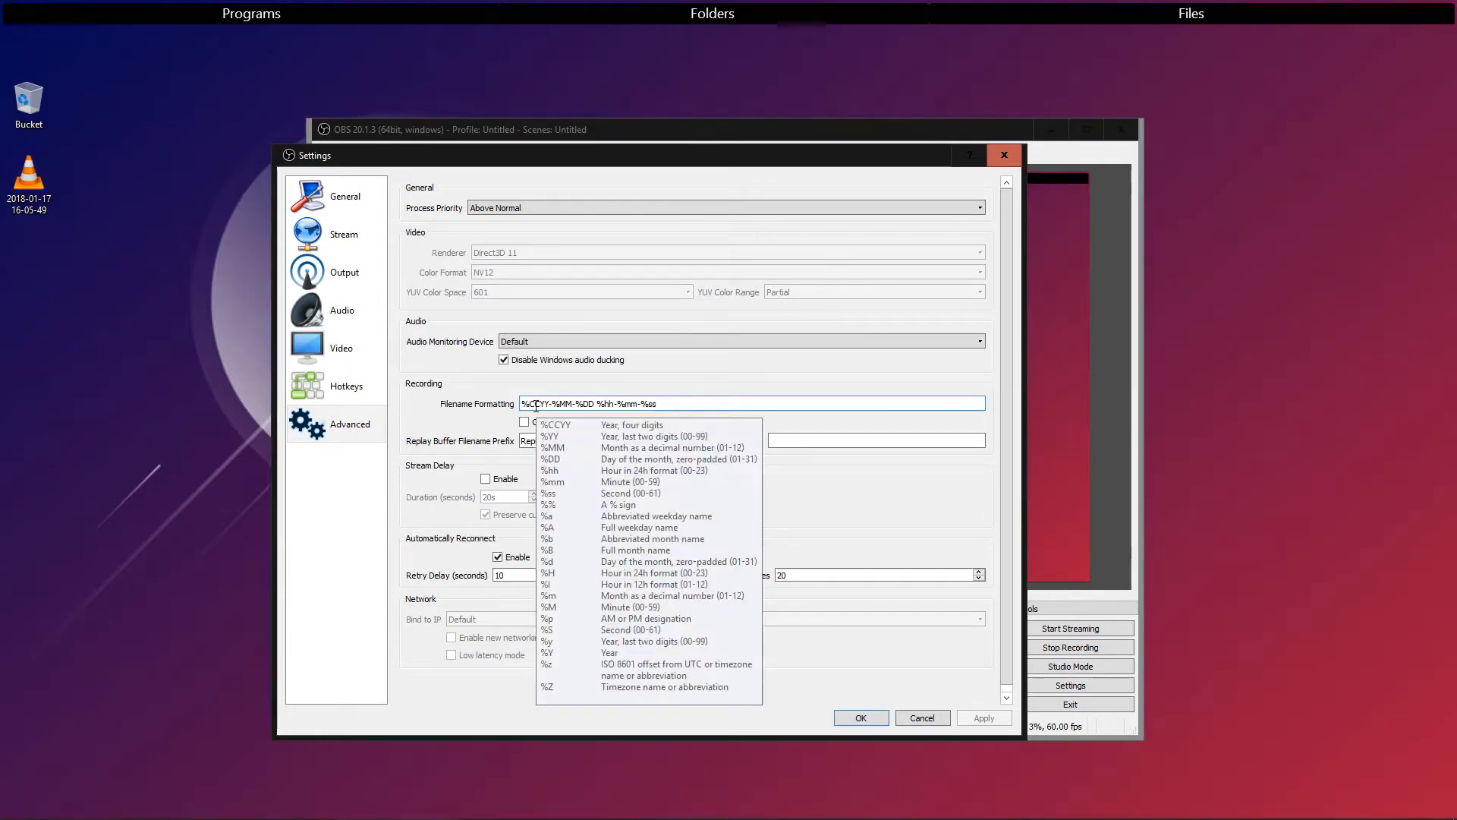
{"action": "mouse_move", "coordinate": [677, 403]}
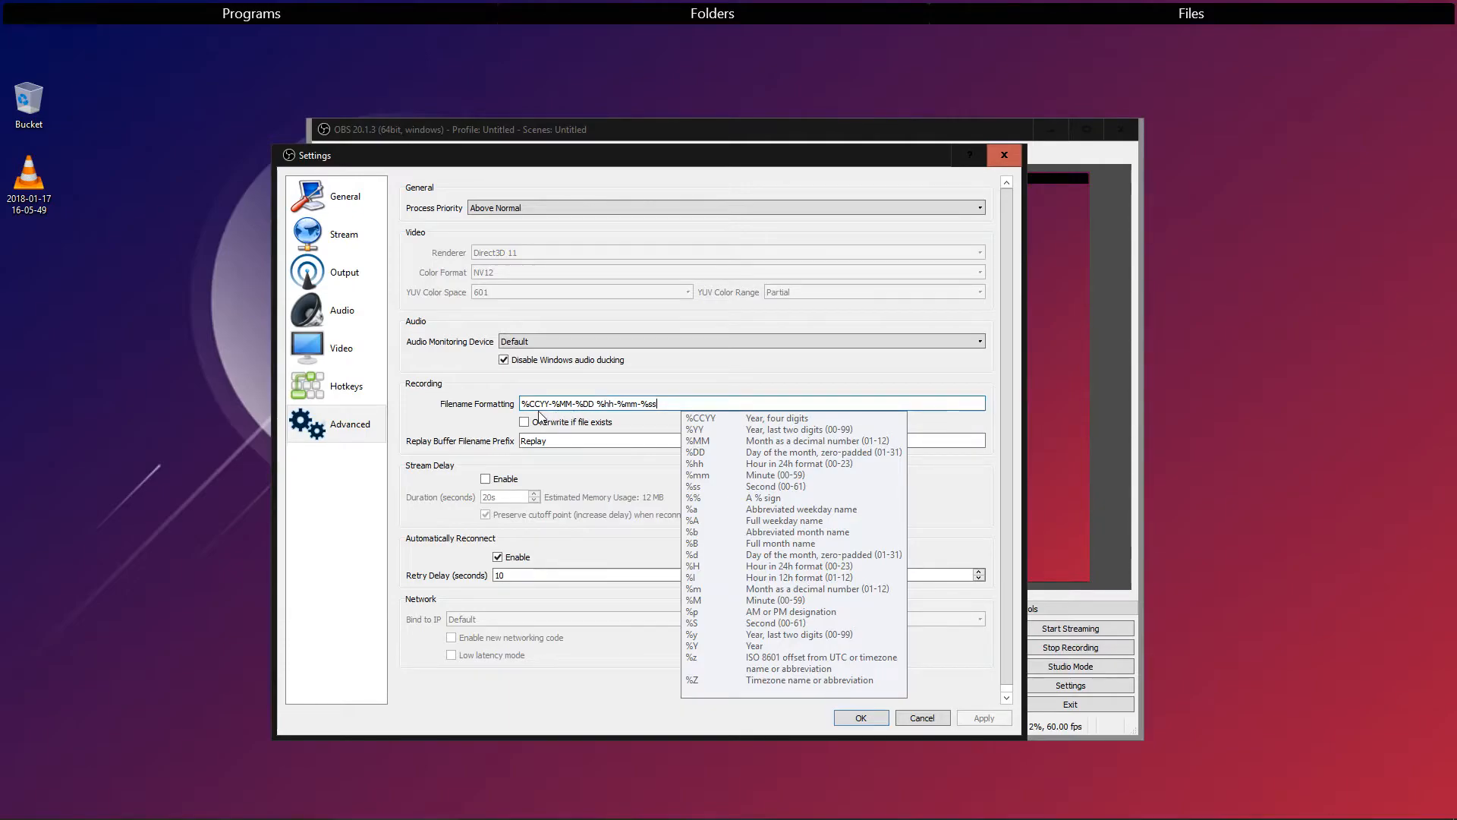
{"action": "mouse_move", "coordinate": [532, 410]}
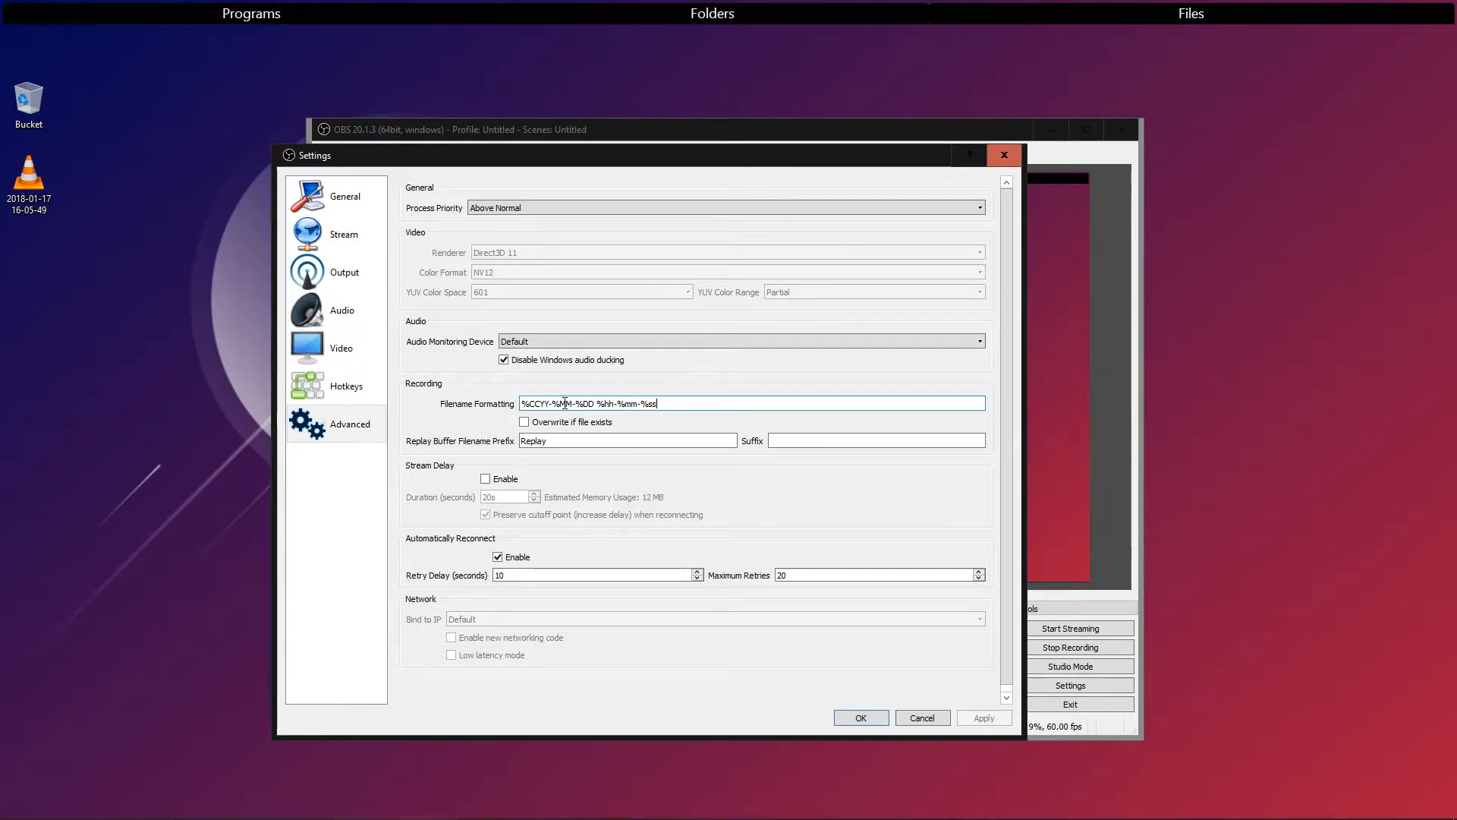
{"action": "left_click", "coordinate": [658, 409]}
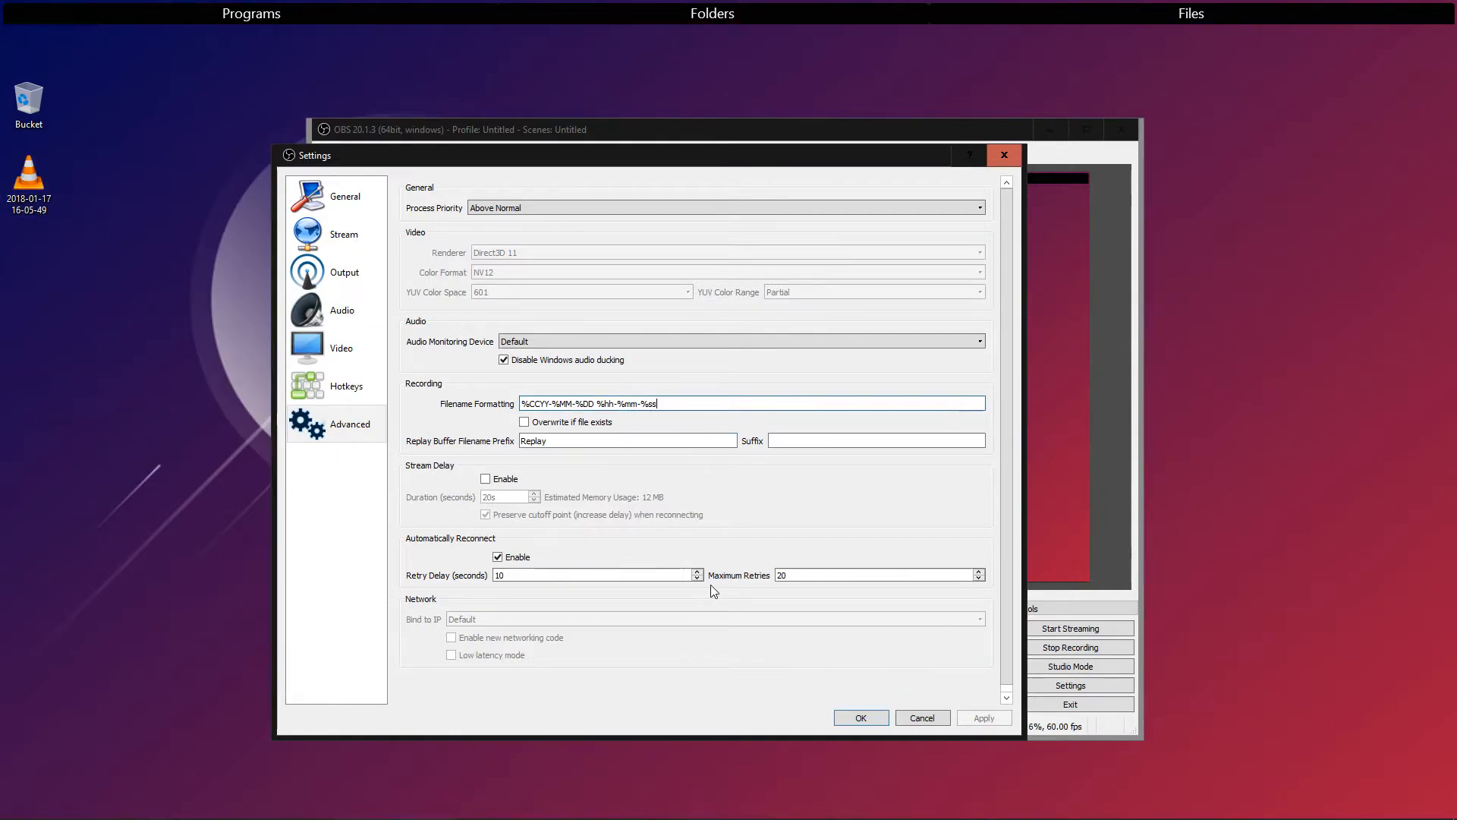
{"action": "left_click", "coordinate": [860, 718]}
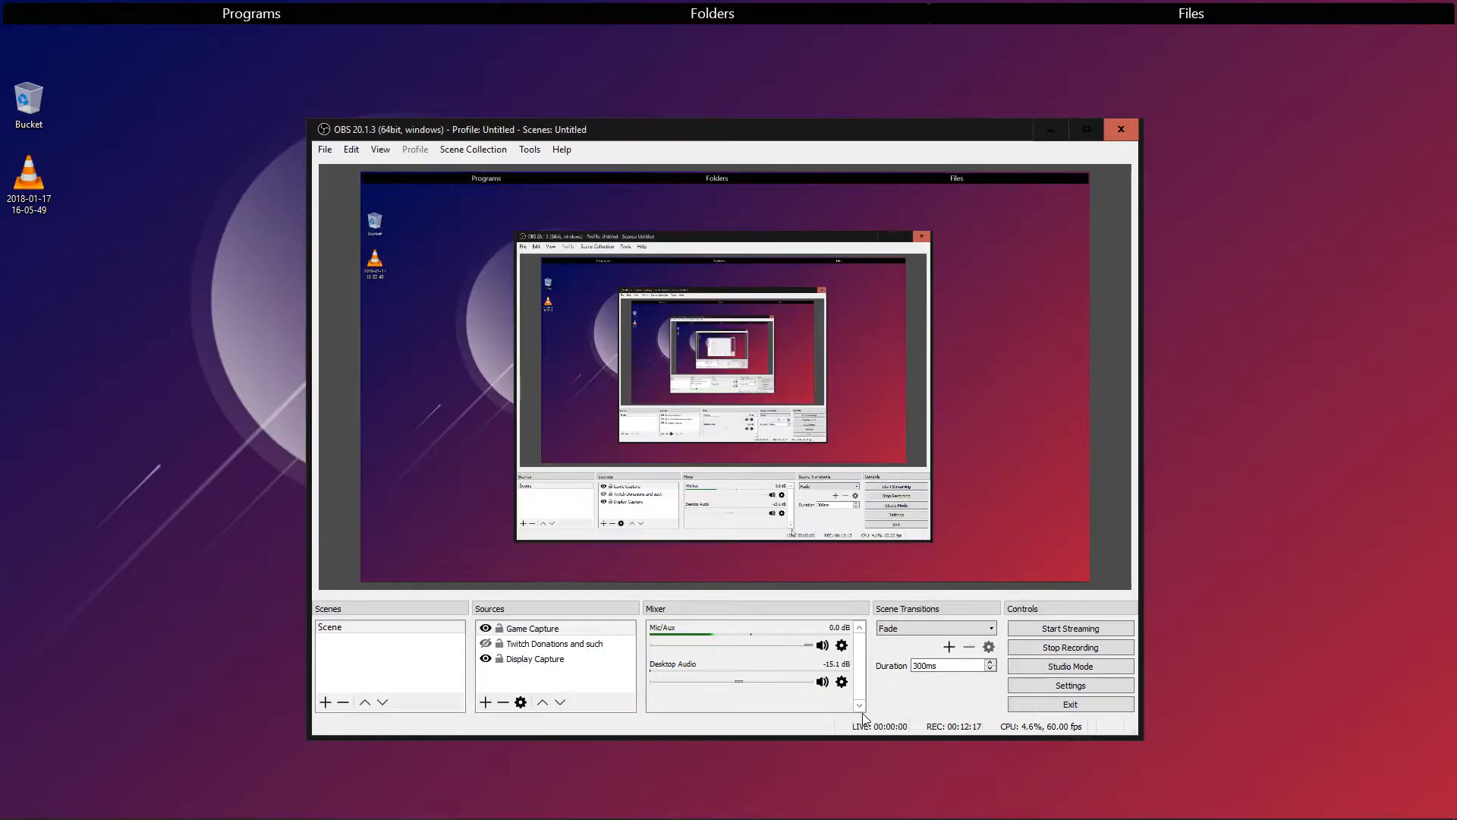
{"action": "left_click_drag", "start_coordinate": [798, 143], "coordinate": [784, 150]}
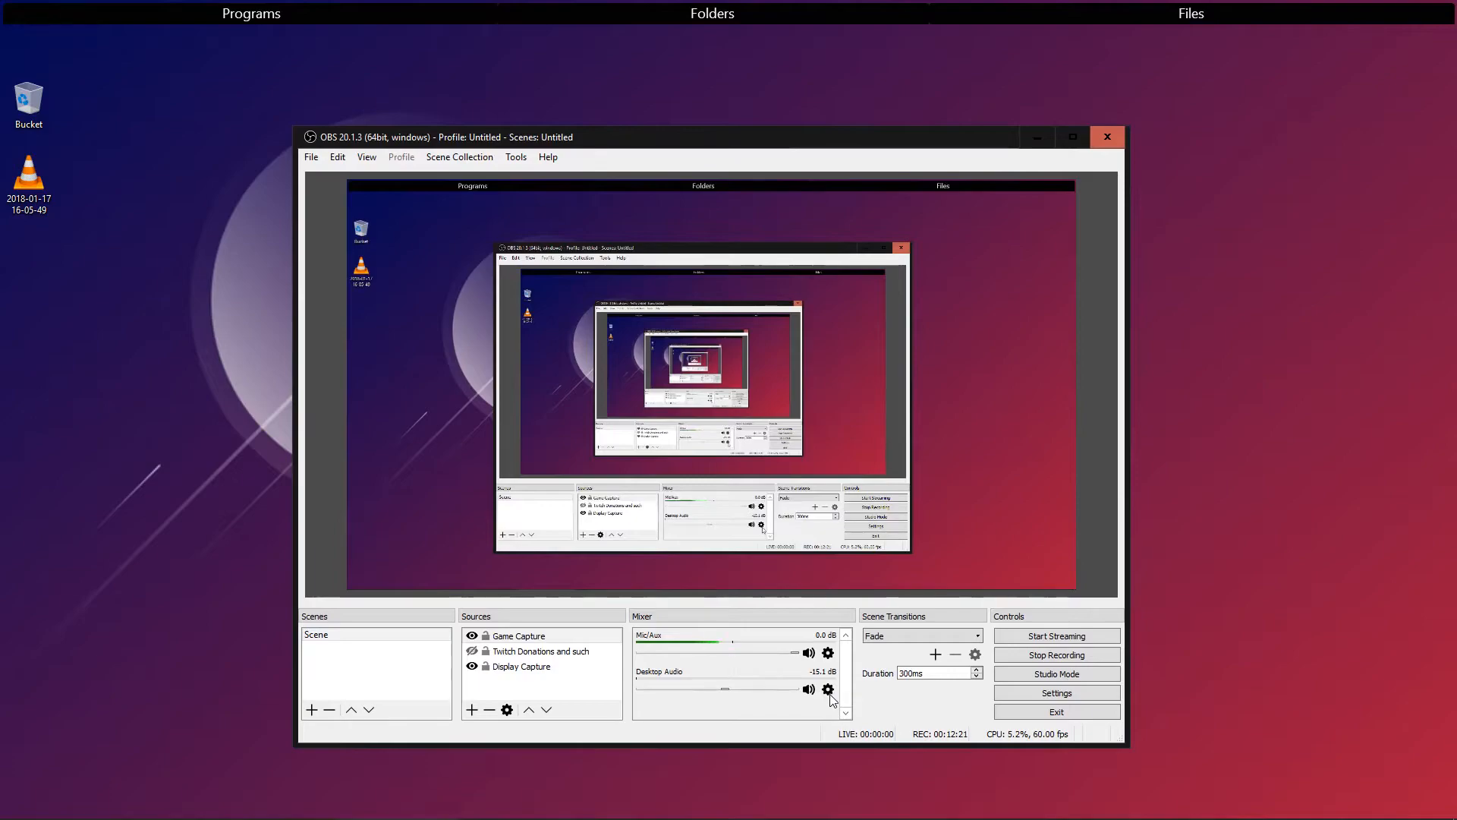
- Open the Mic/Aux properties from the mixer, check the device options and accept them
{"action": "left_click", "coordinate": [828, 653]}
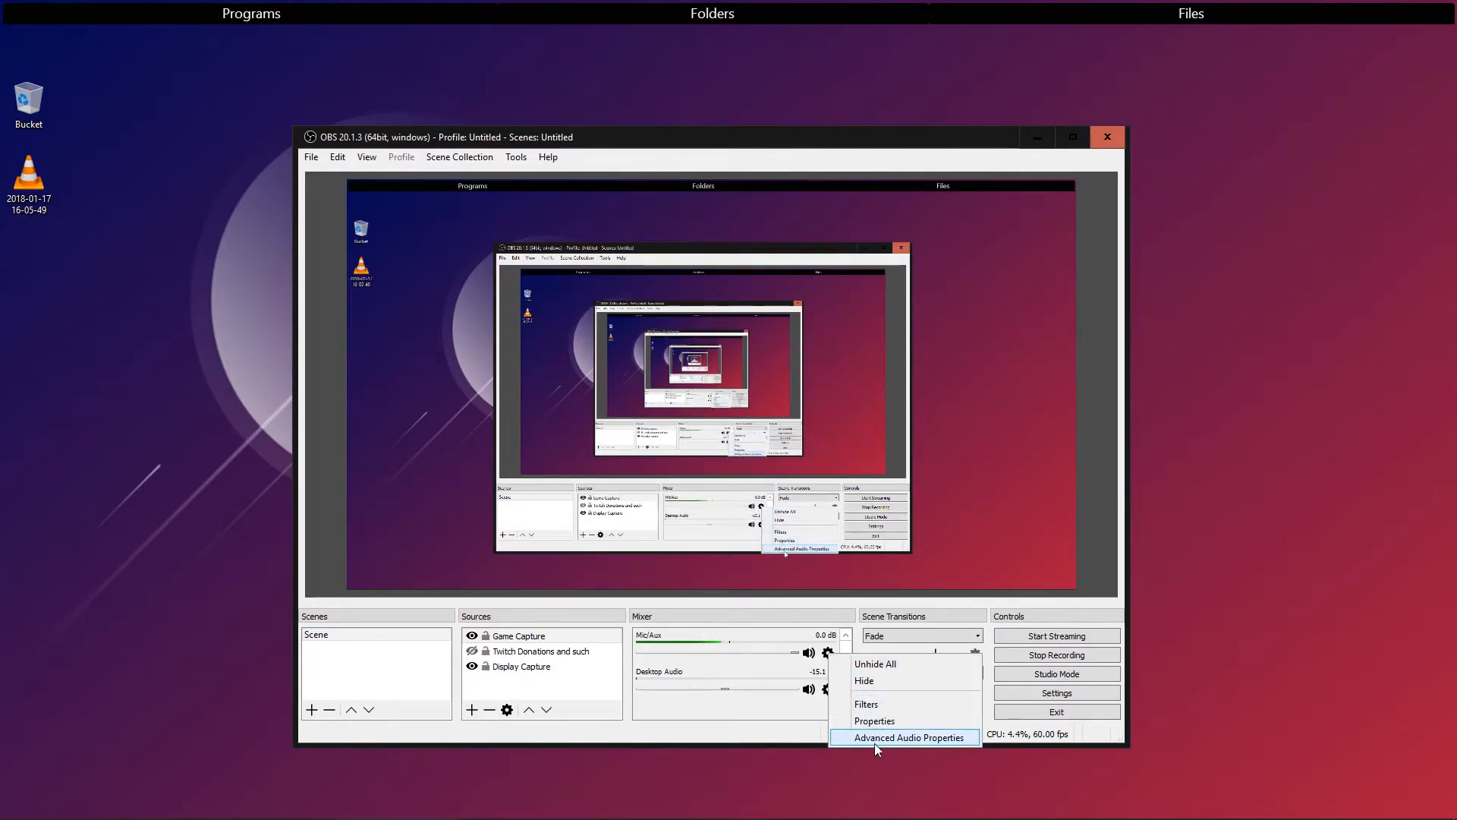
{"action": "left_click", "coordinate": [877, 721]}
{"action": "left_click", "coordinate": [654, 540]}
{"action": "left_click", "coordinate": [654, 540]}
{"action": "left_click", "coordinate": [887, 651]}
- Open the Desktop Audio properties from the mixer, check the selected device and accept them
{"action": "left_click", "coordinate": [828, 689]}
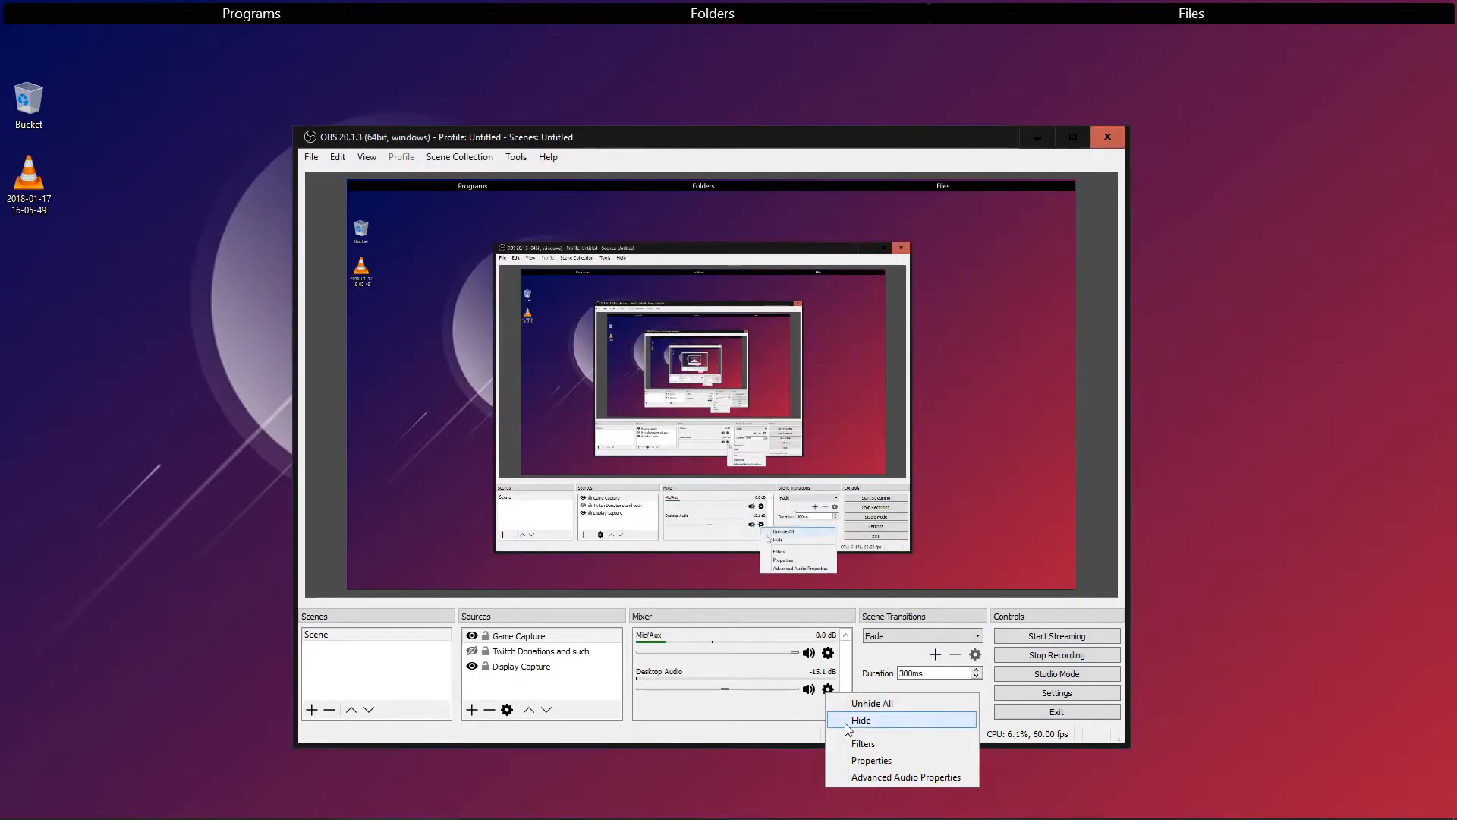
{"action": "left_click", "coordinate": [878, 759]}
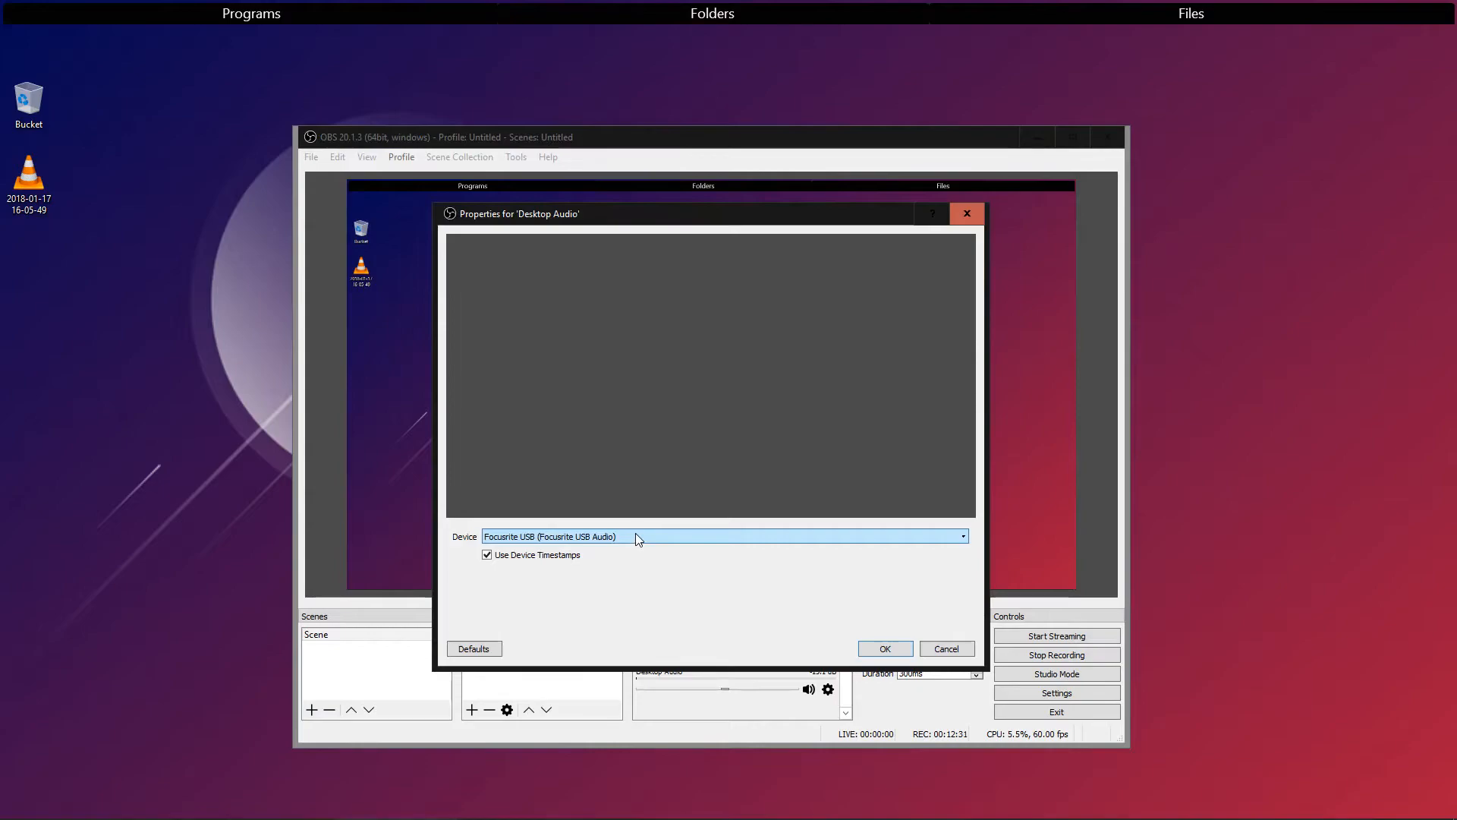
{"action": "left_click", "coordinate": [881, 653]}
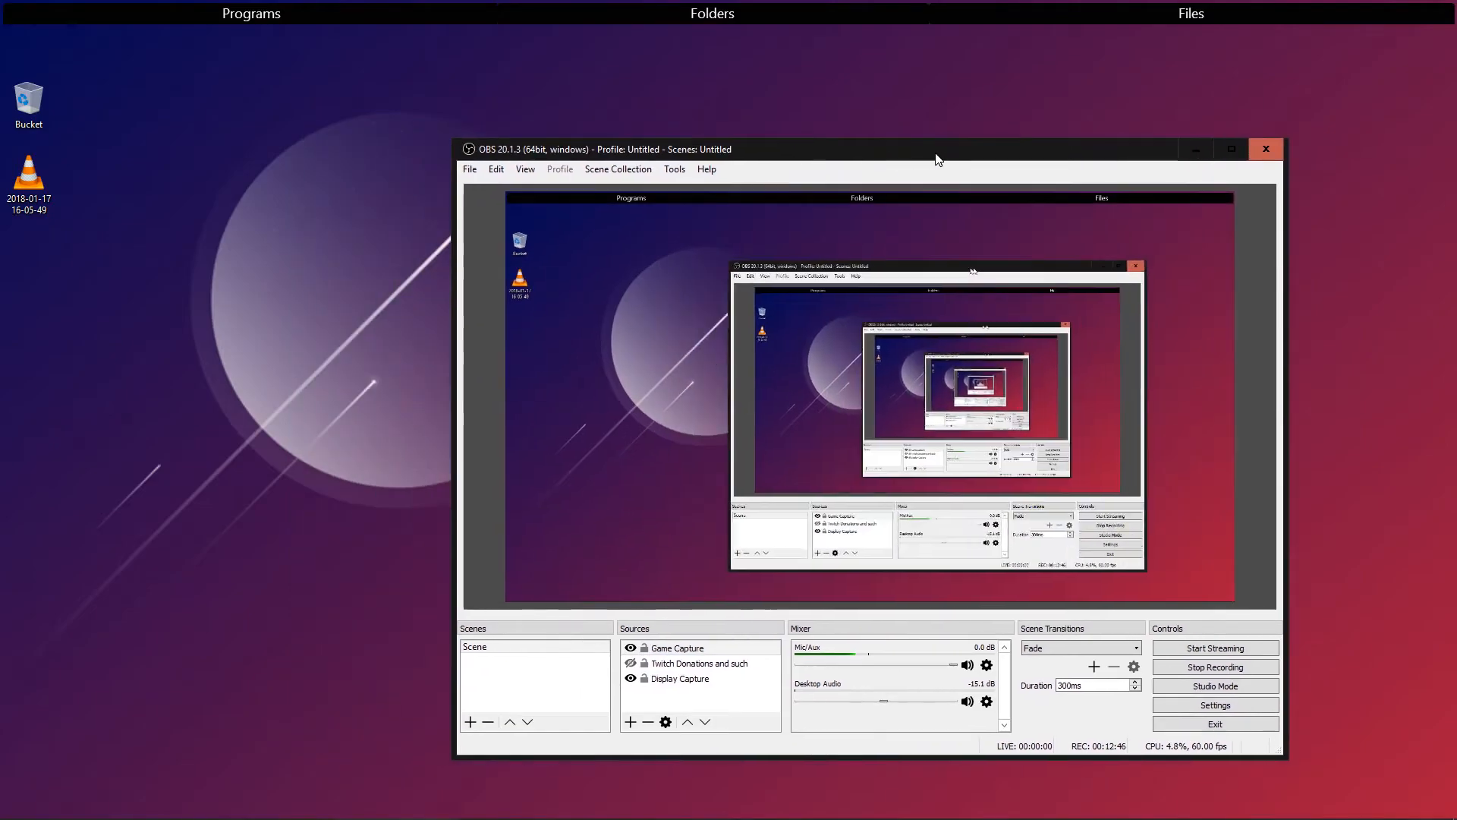
{"action": "left_click_drag", "start_coordinate": [781, 143], "coordinate": [940, 154]}
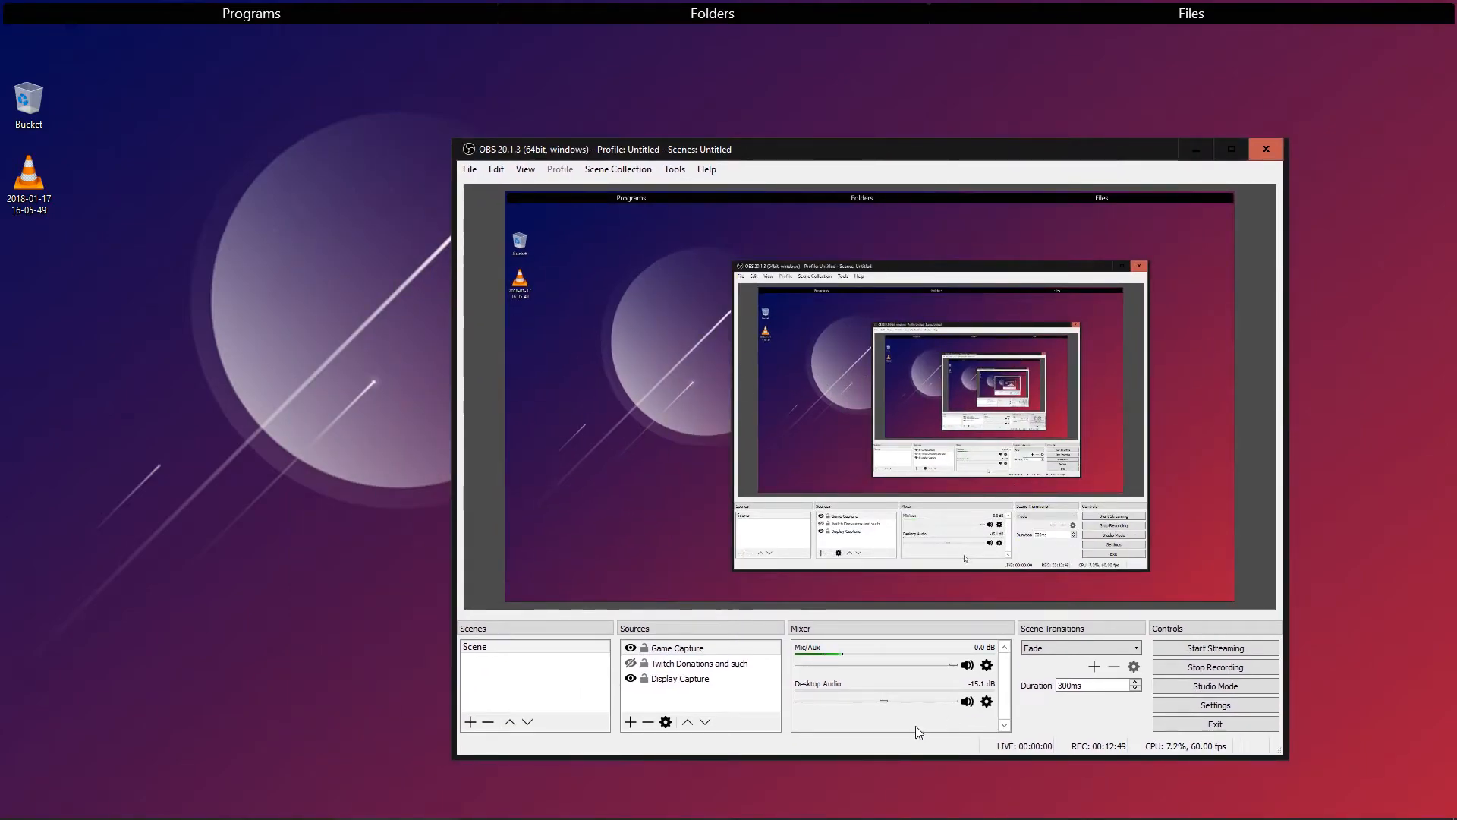
{"action": "left_click_drag", "start_coordinate": [981, 156], "coordinate": [851, 154]}
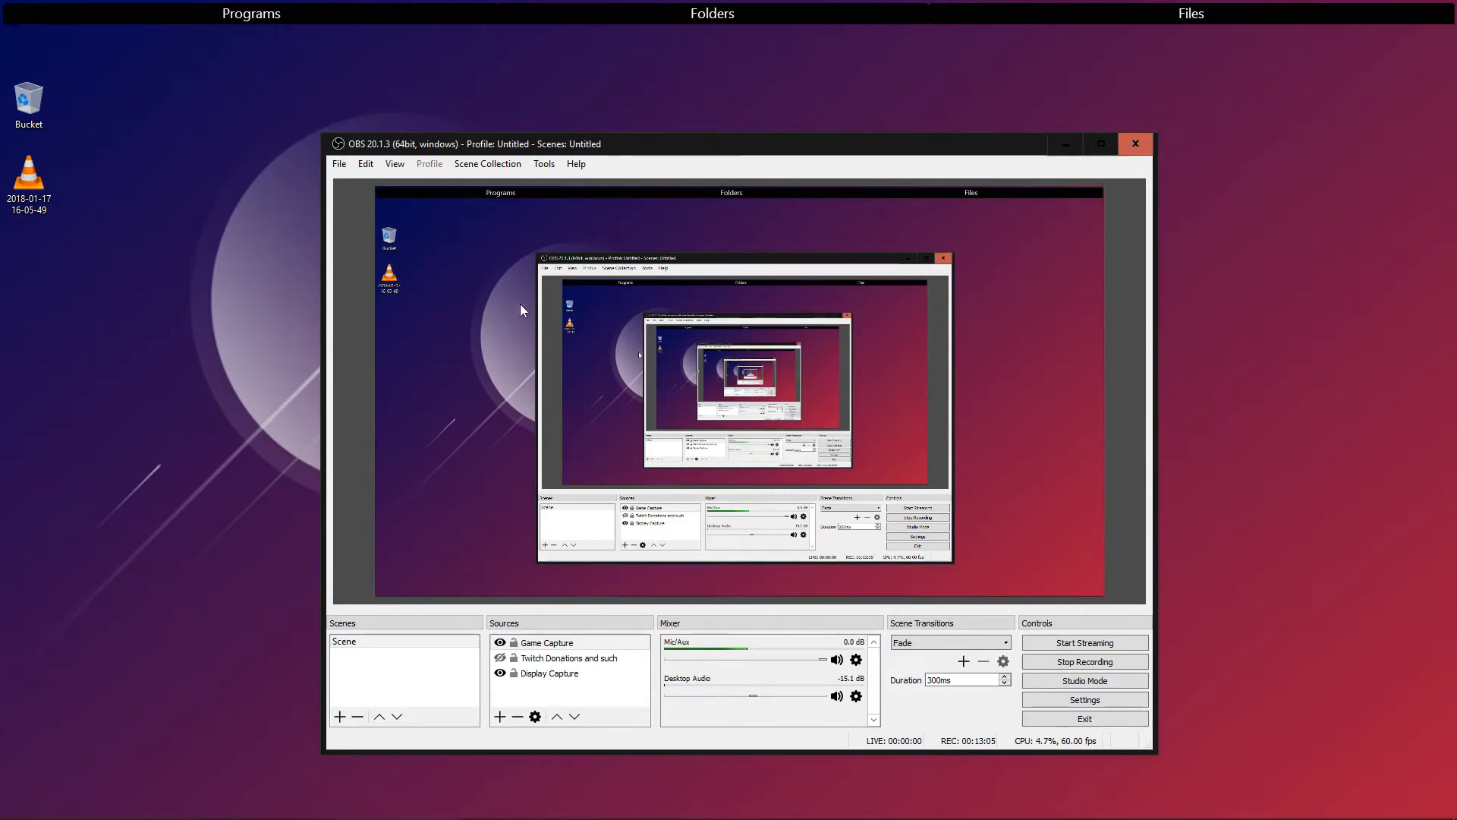
{"action": "left_click", "coordinate": [488, 165]}
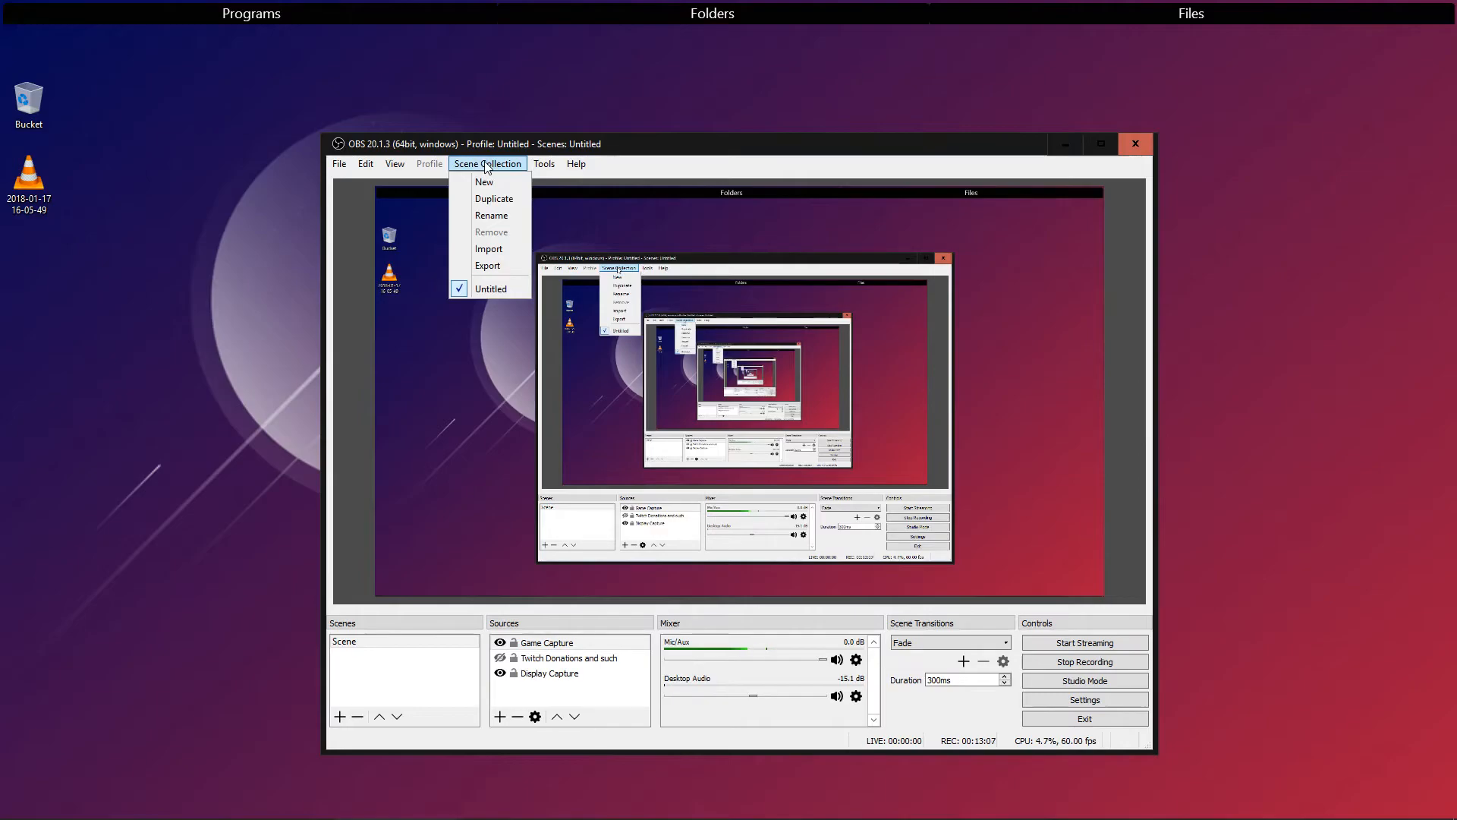
{"action": "left_click", "coordinate": [488, 165]}
{"action": "left_click_drag", "start_coordinate": [533, 144], "coordinate": [559, 151]}
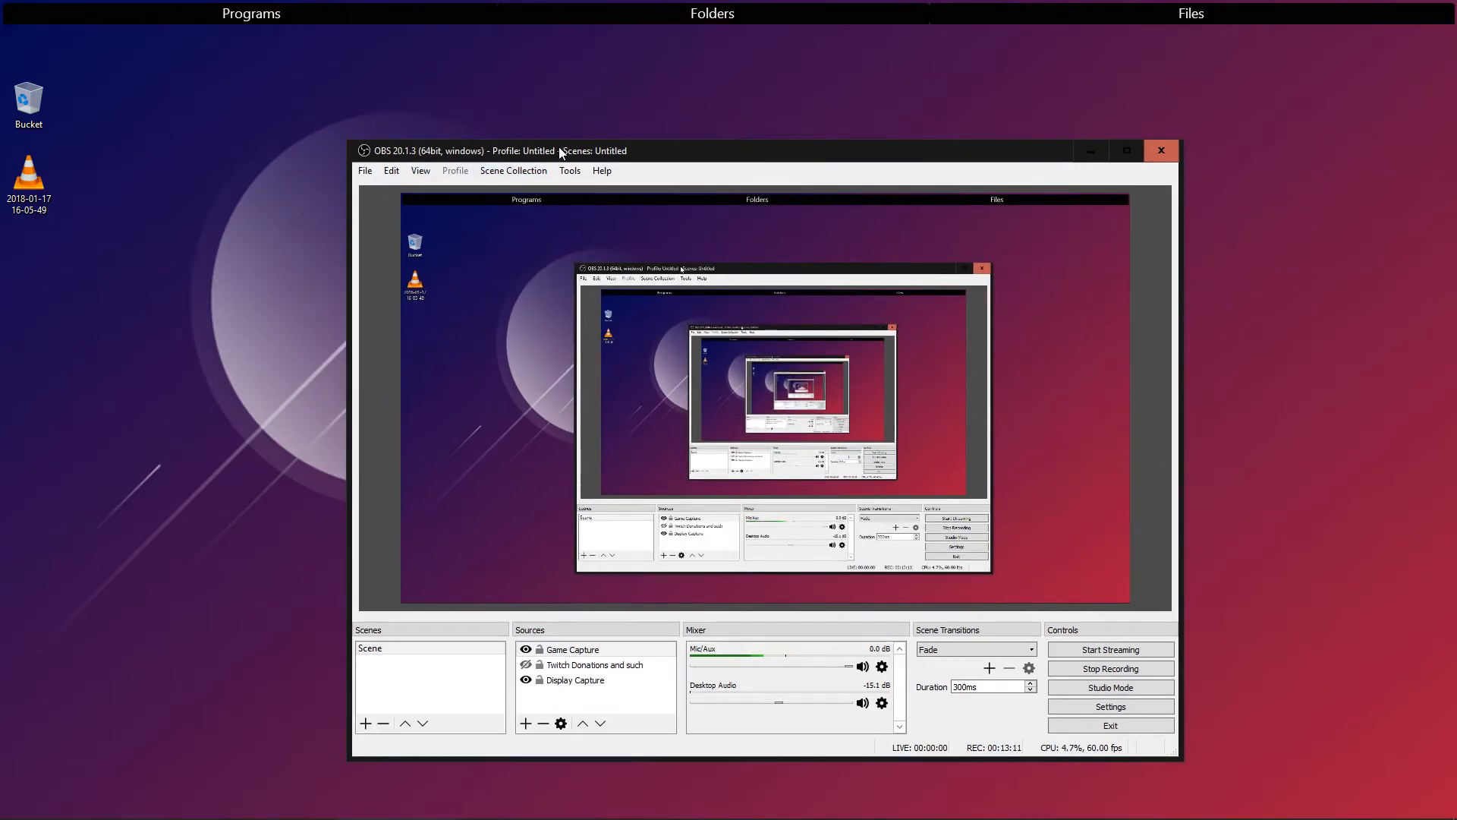
- Open the settings, review the recording output options including path, format and encoder, and accept them
{"action": "left_click", "coordinate": [1111, 706]}
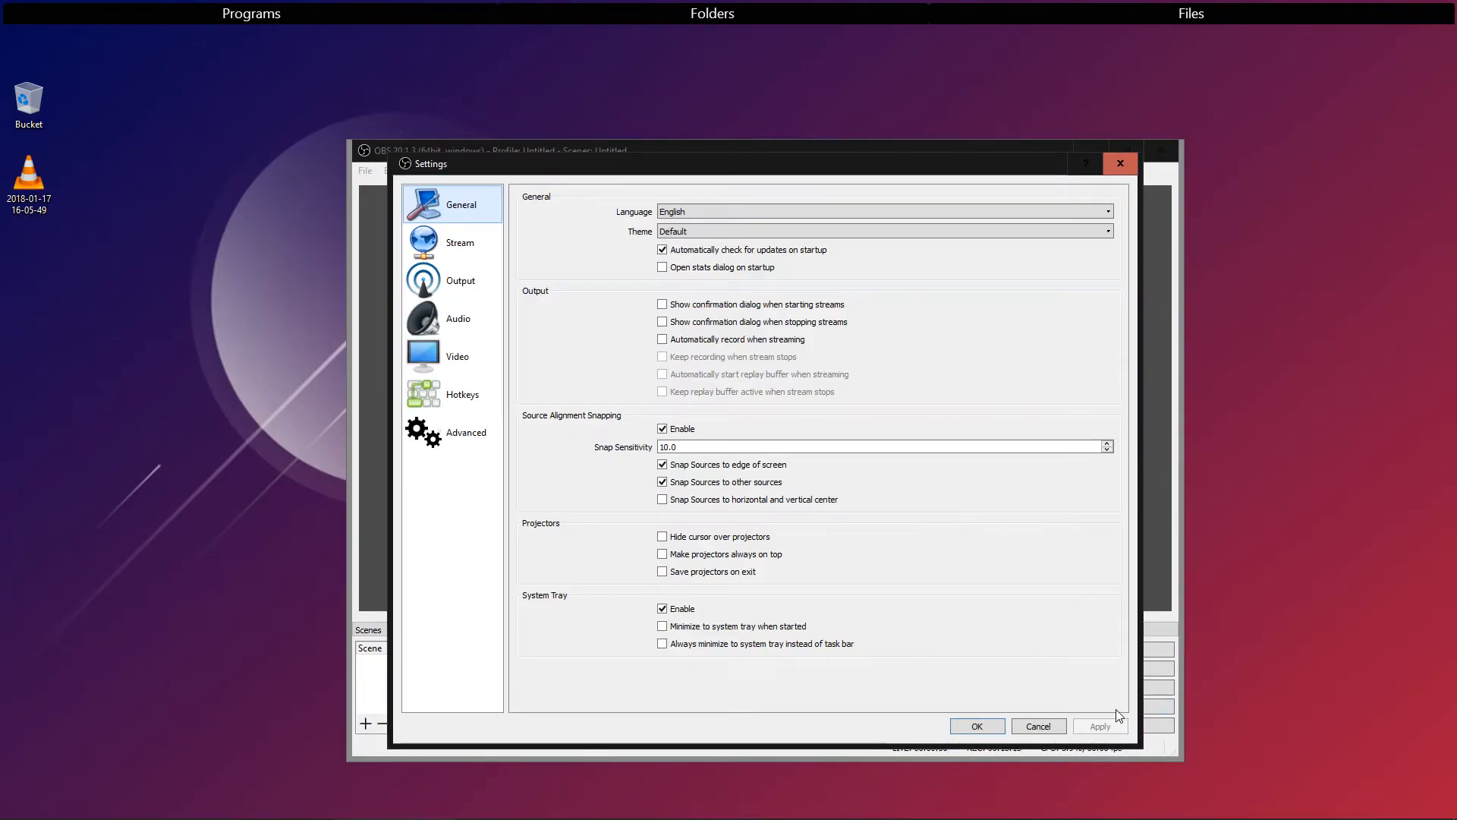
{"action": "left_click", "coordinate": [470, 297]}
{"action": "left_click", "coordinate": [591, 234]}
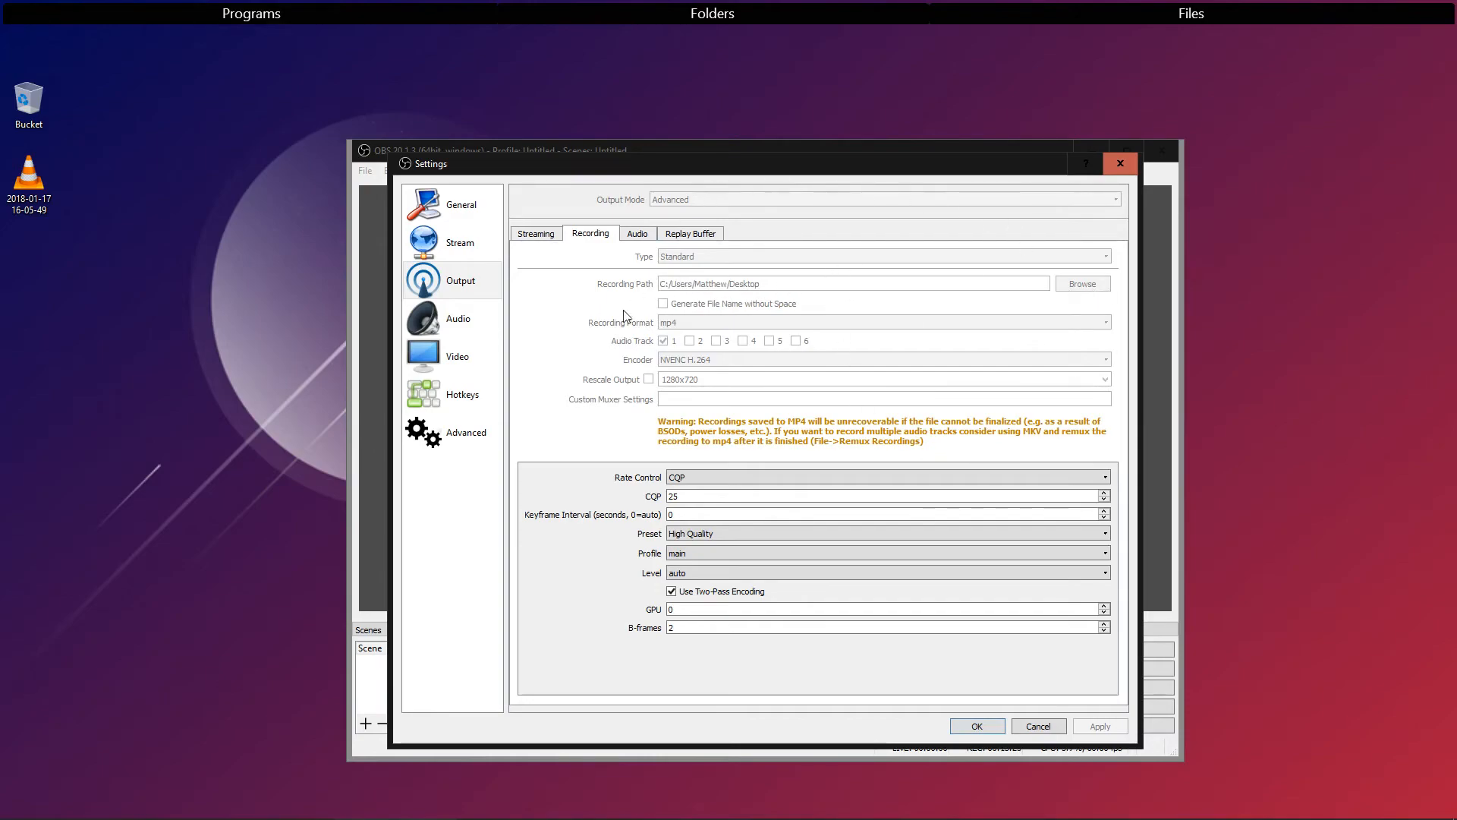
{"action": "left_click", "coordinate": [977, 725]}
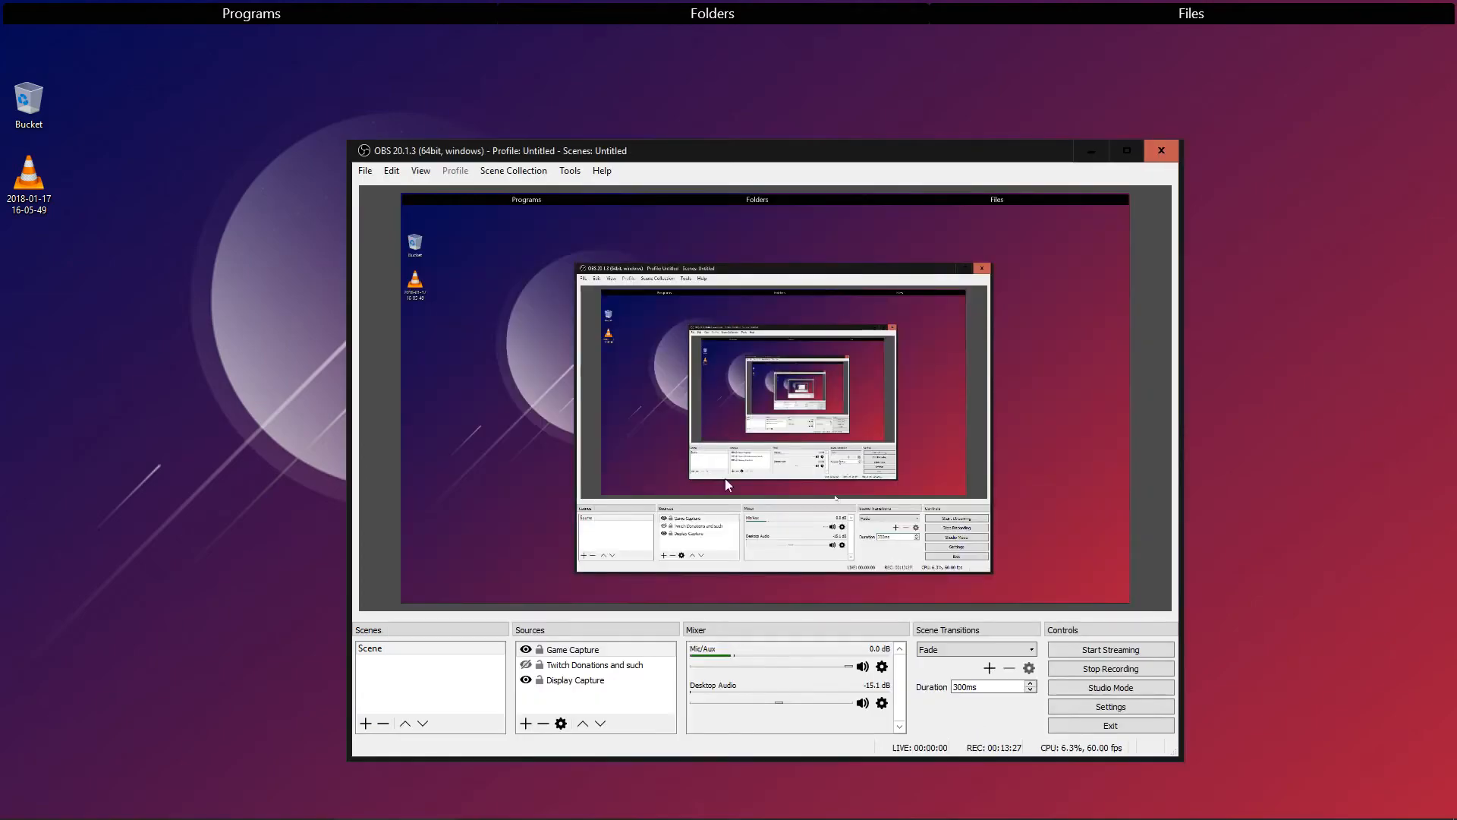
- Minimize the OBS window and look through the Files, Folders and Programs groups on the desktop
{"action": "left_click_drag", "start_coordinate": [66, 236], "coordinate": [12, 184]}
{"action": "left_click", "coordinate": [147, 248]}
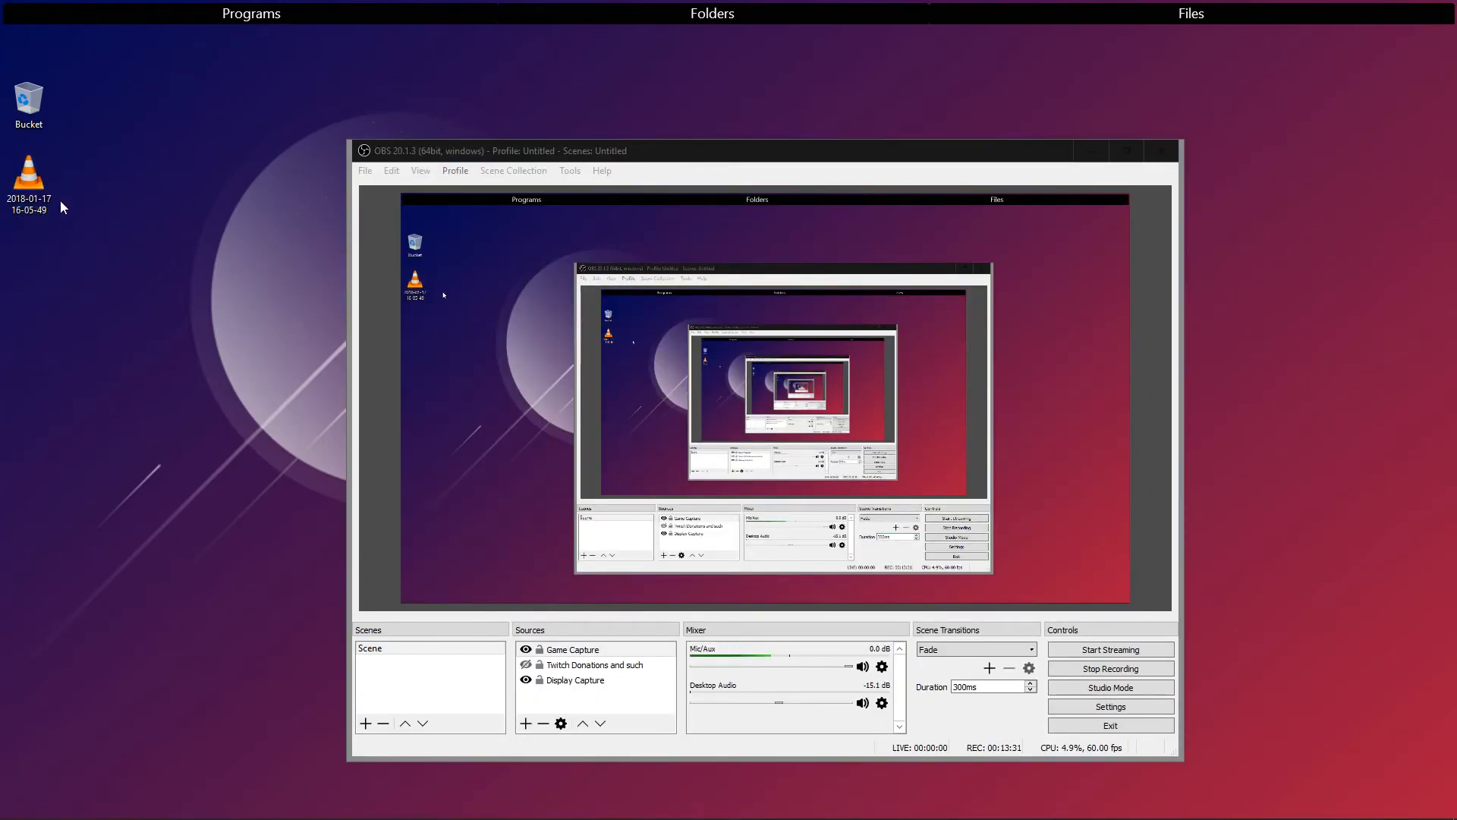
{"action": "left_click", "coordinate": [1090, 152]}
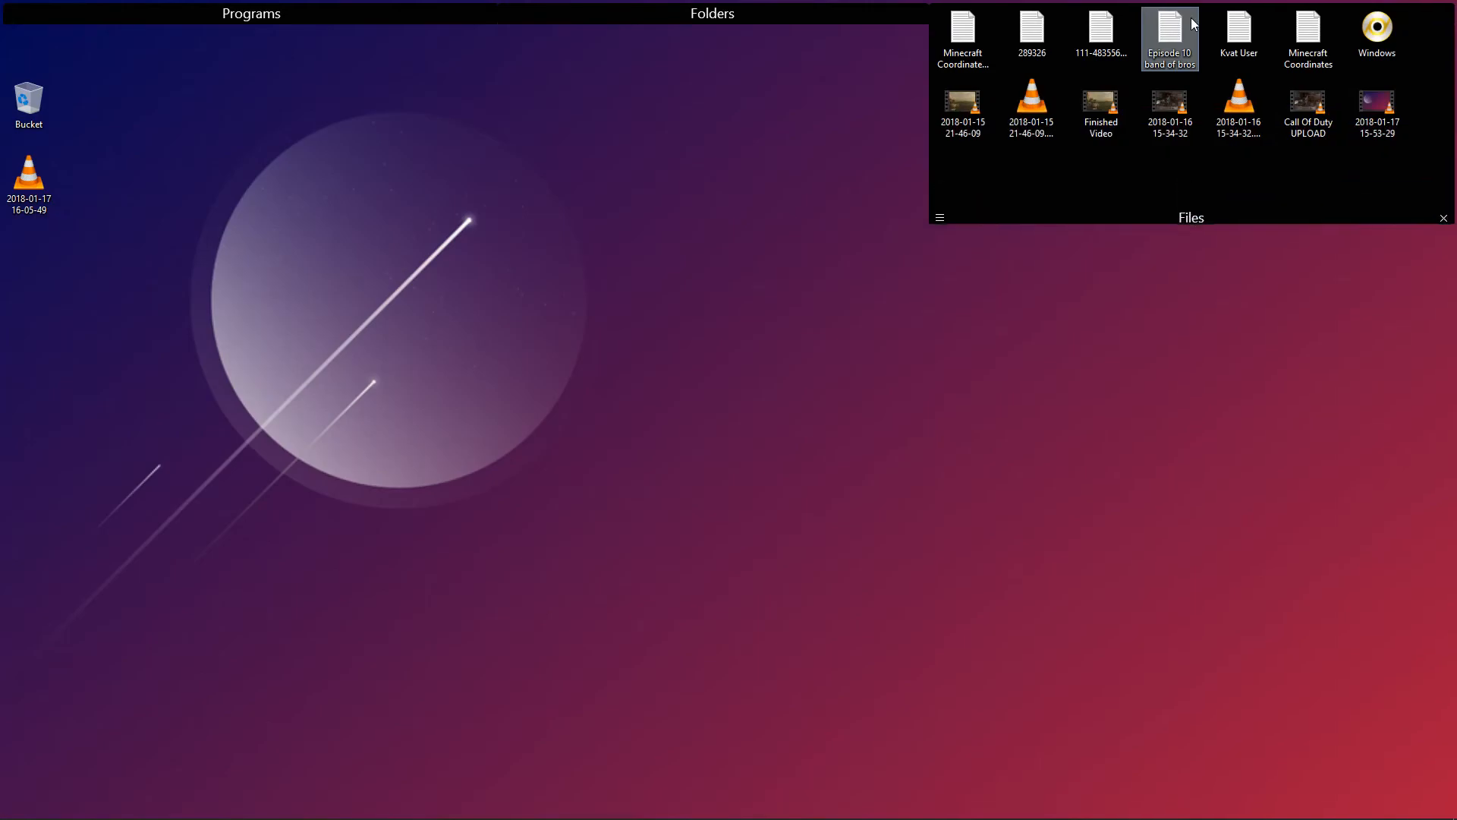
{"action": "mouse_move", "coordinate": [834, 27]}
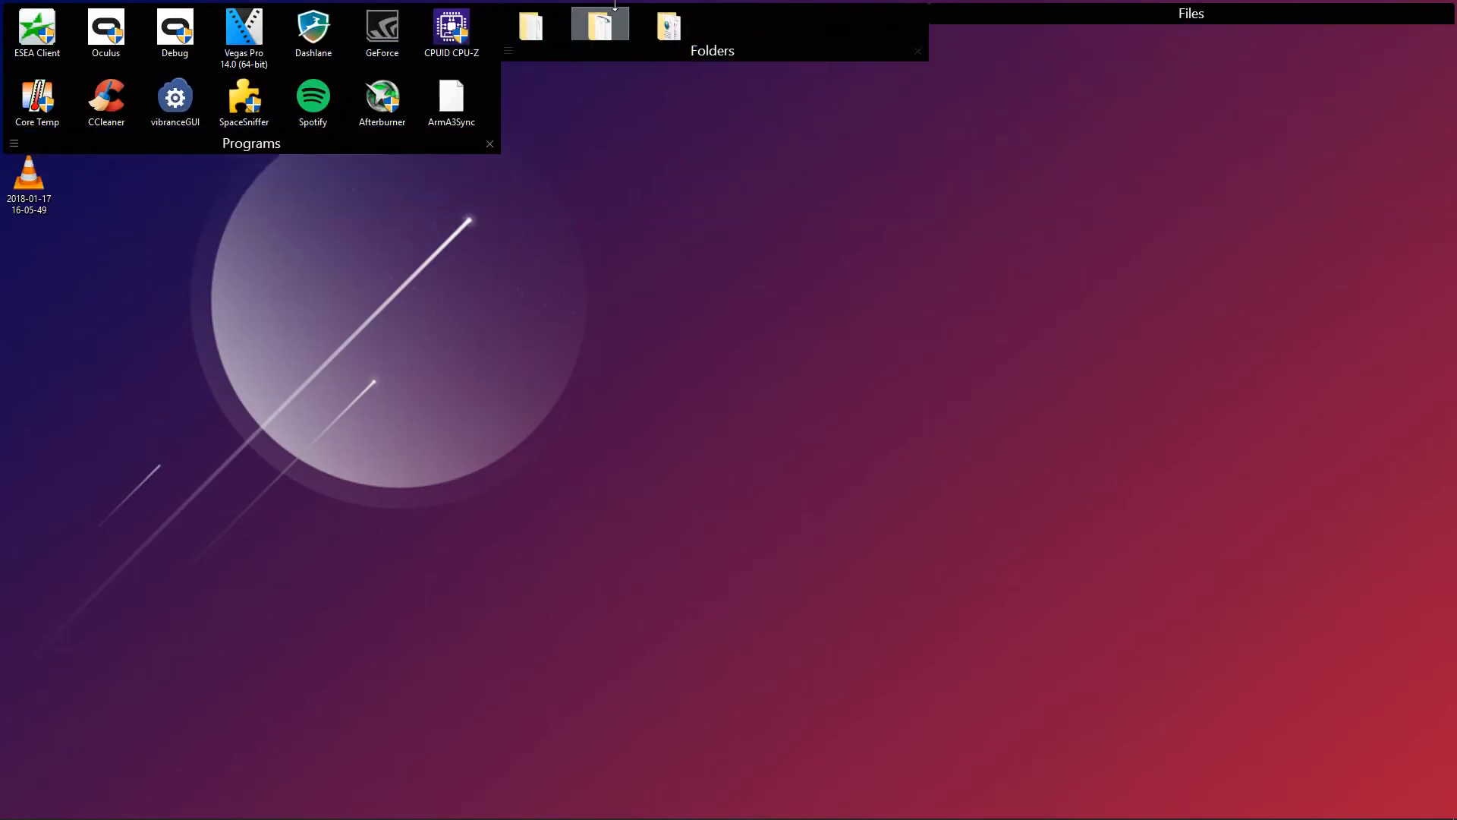
{"action": "mouse_move", "coordinate": [389, 21]}
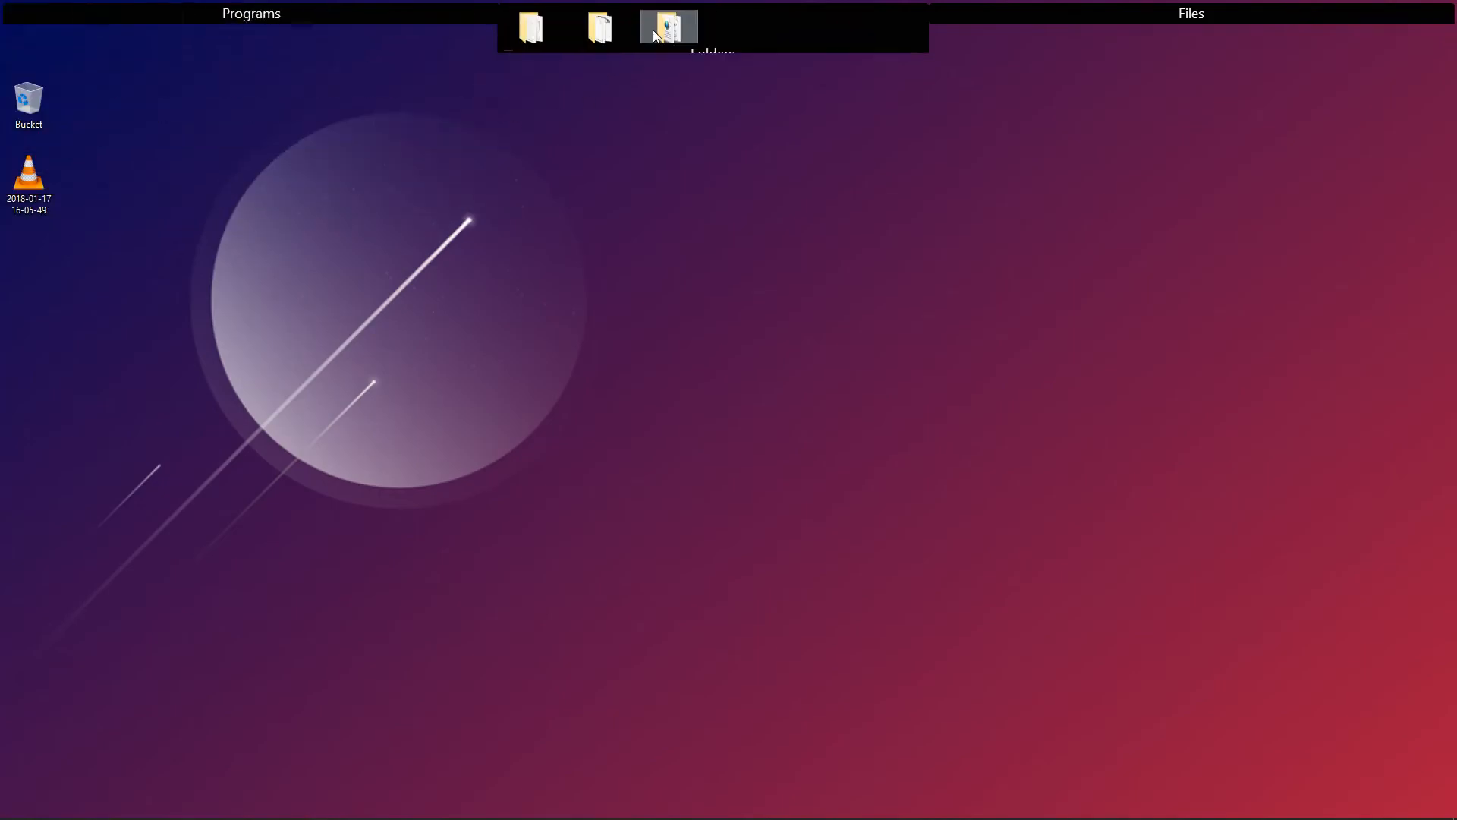
{"action": "mouse_move", "coordinate": [1130, 51]}
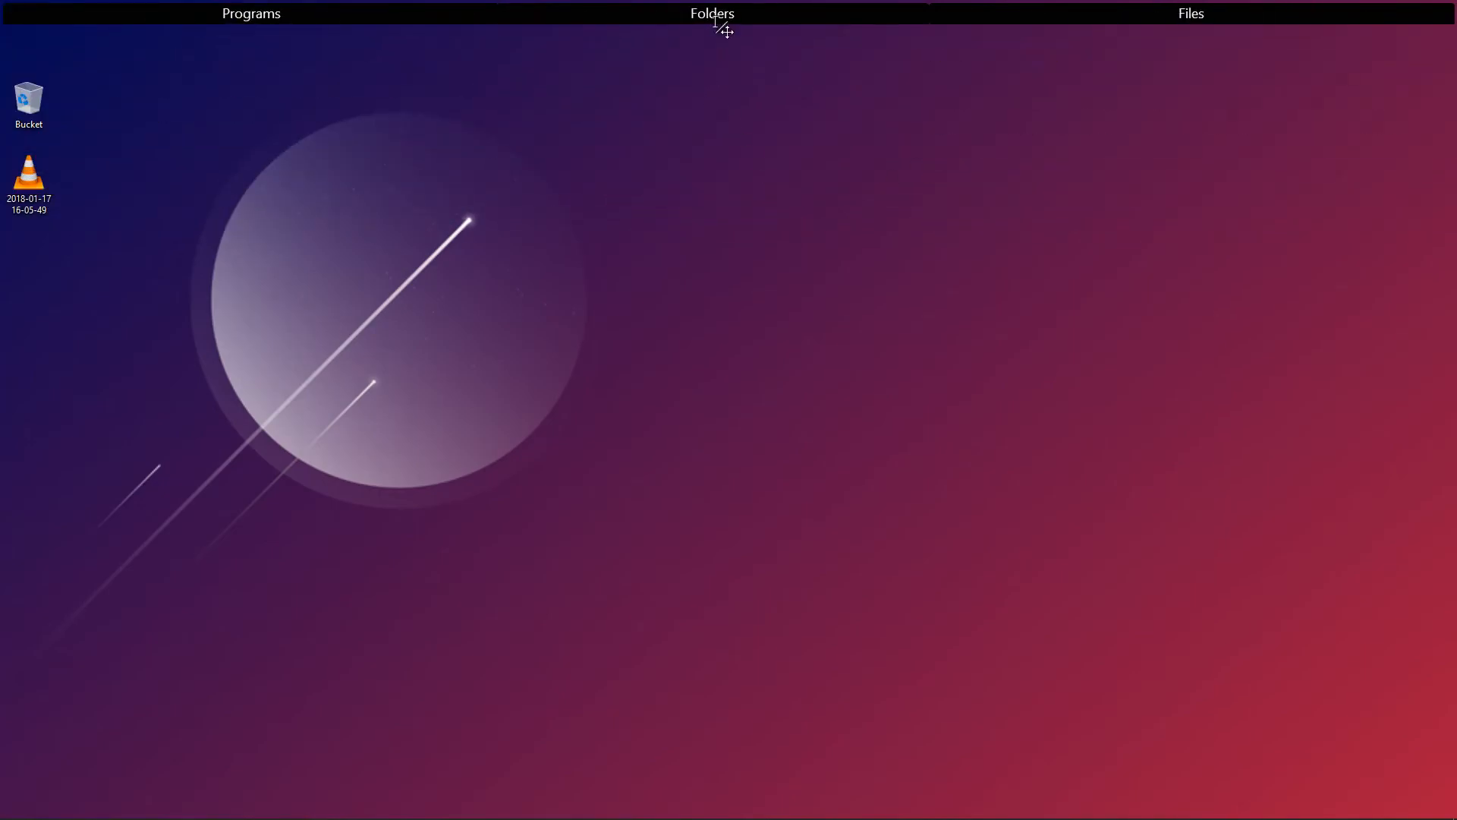
{"action": "mouse_move", "coordinate": [716, 12]}
{"action": "mouse_move", "coordinate": [266, 15]}
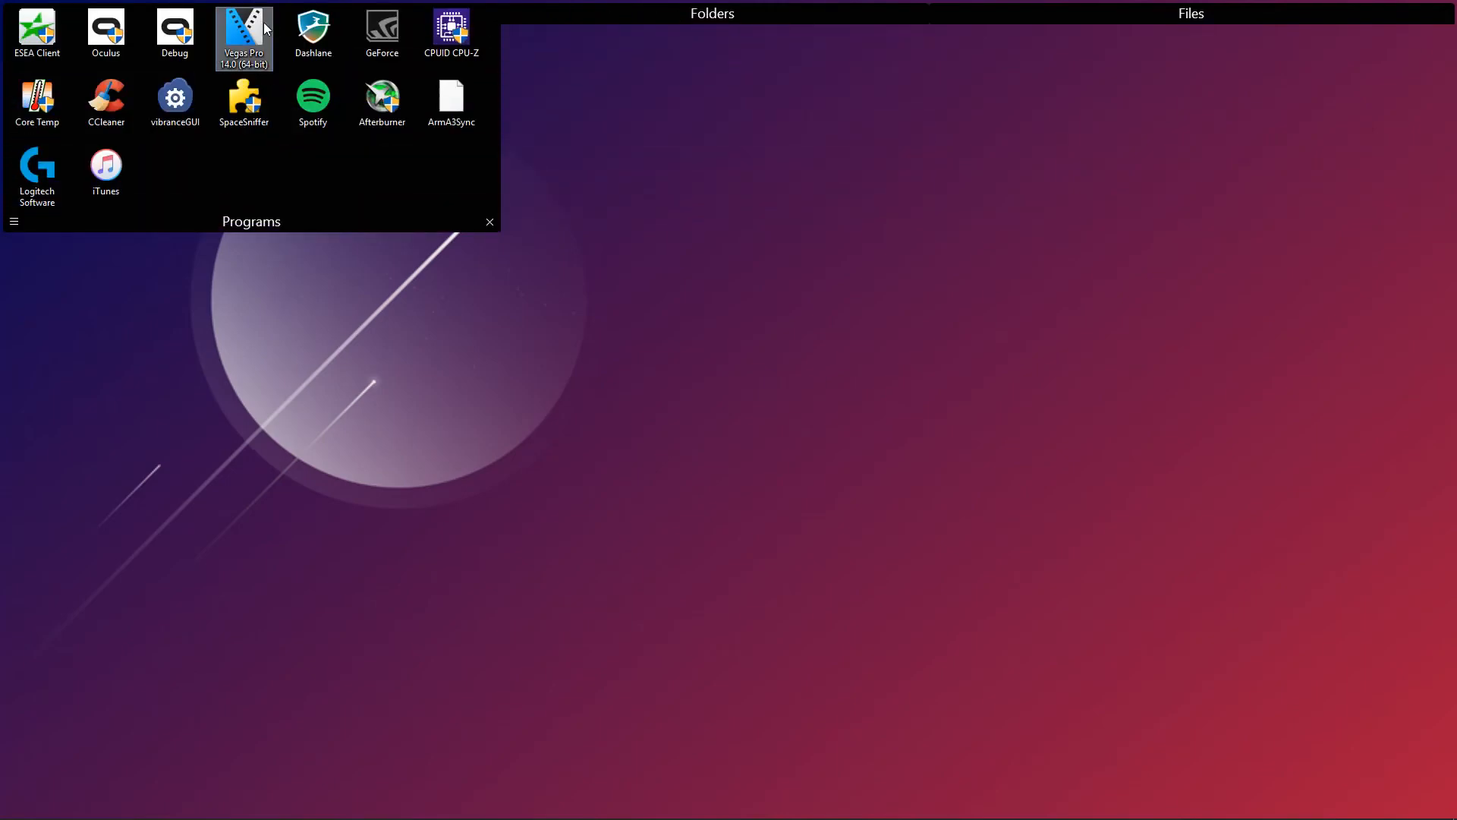